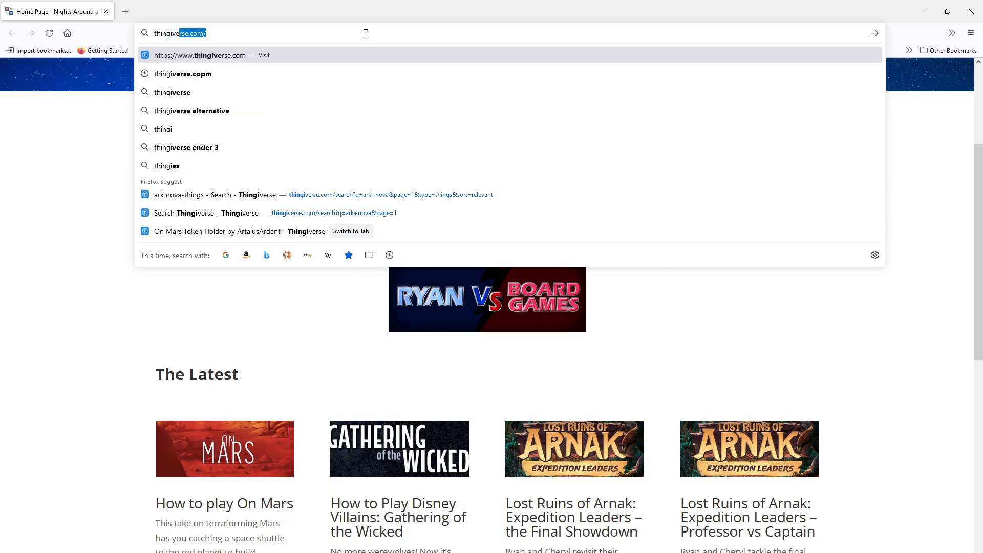
# Go to Thingiverse, search for "on mars token holder" and open the On Mars Token Holder model
pyautogui.press('Return')
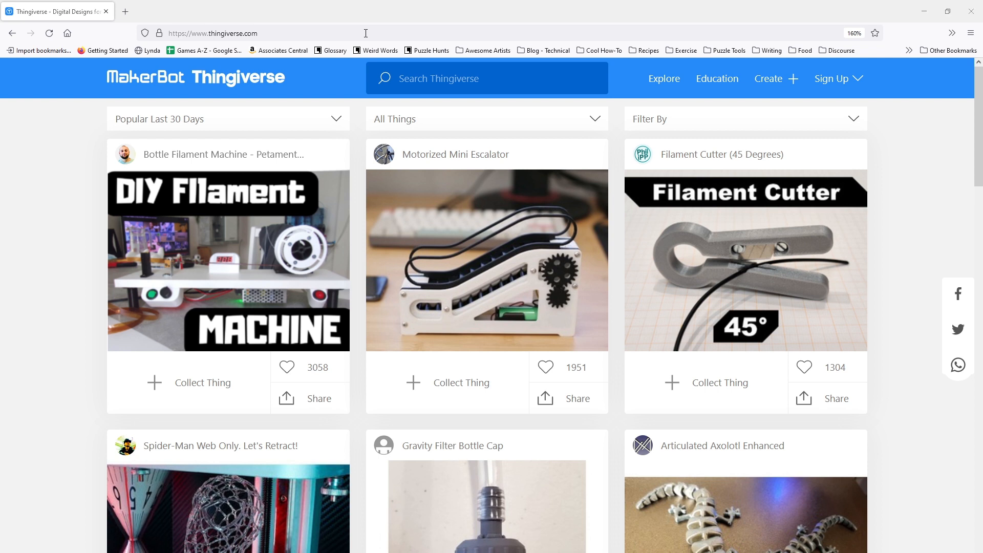
pyautogui.click(409, 78)
pyautogui.write('or mars tok')
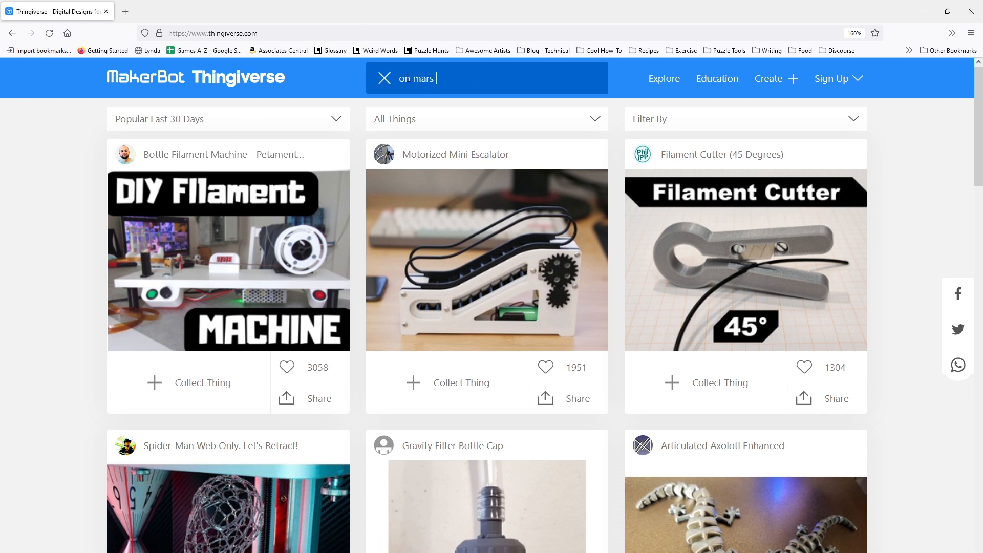
pyautogui.write('en holder')
pyautogui.press('Return')
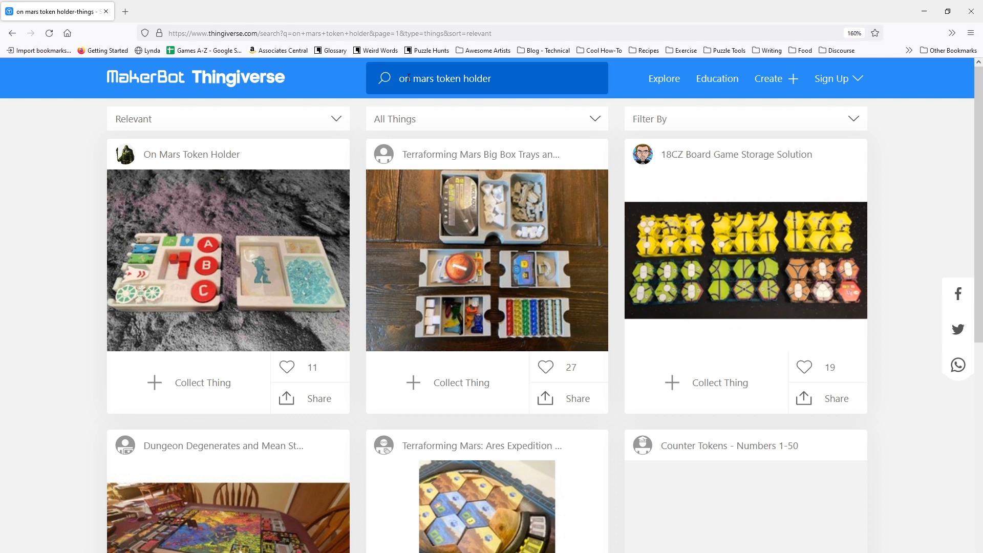
pyautogui.click(286, 203)
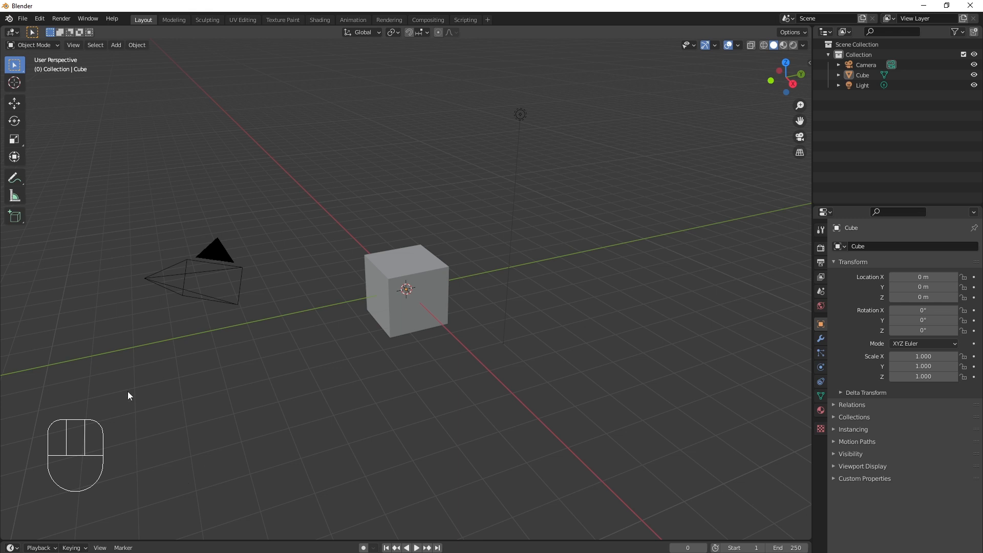
# Switch to Blender, delete the default cube and import the "Token insert upper box" STL model
pyautogui.click(389, 324)
pyautogui.press('Delete')
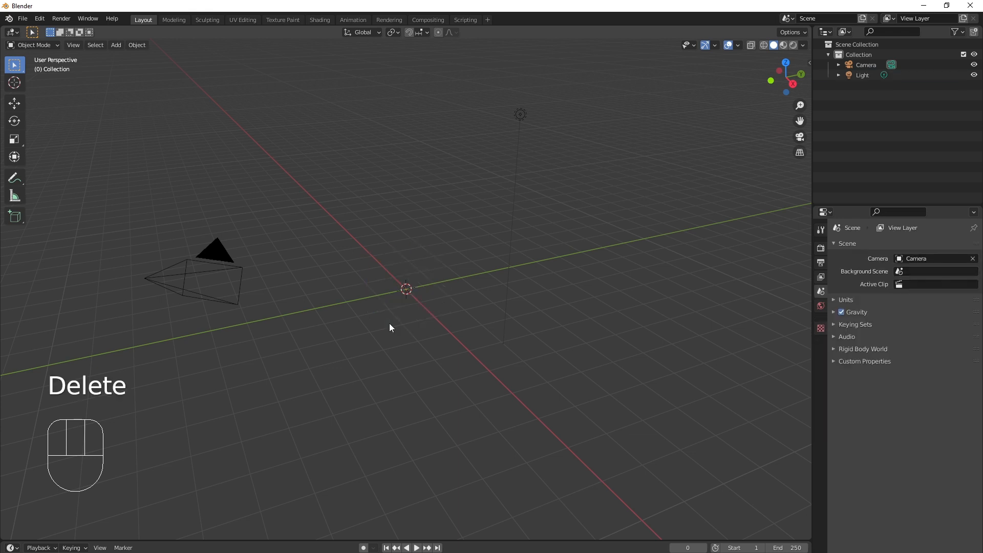
pyautogui.click(23, 18)
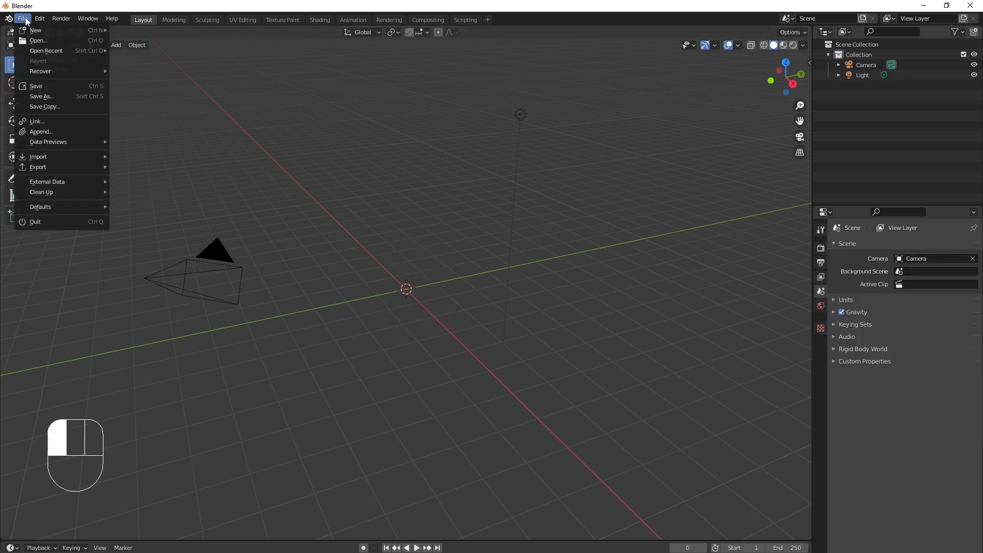
pyautogui.moveTo(39, 158)
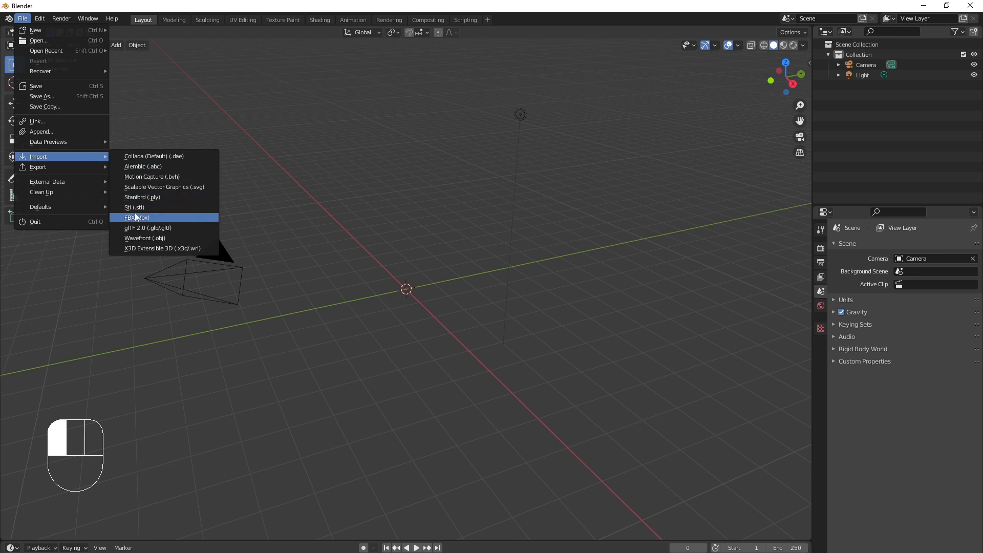
pyautogui.click(147, 207)
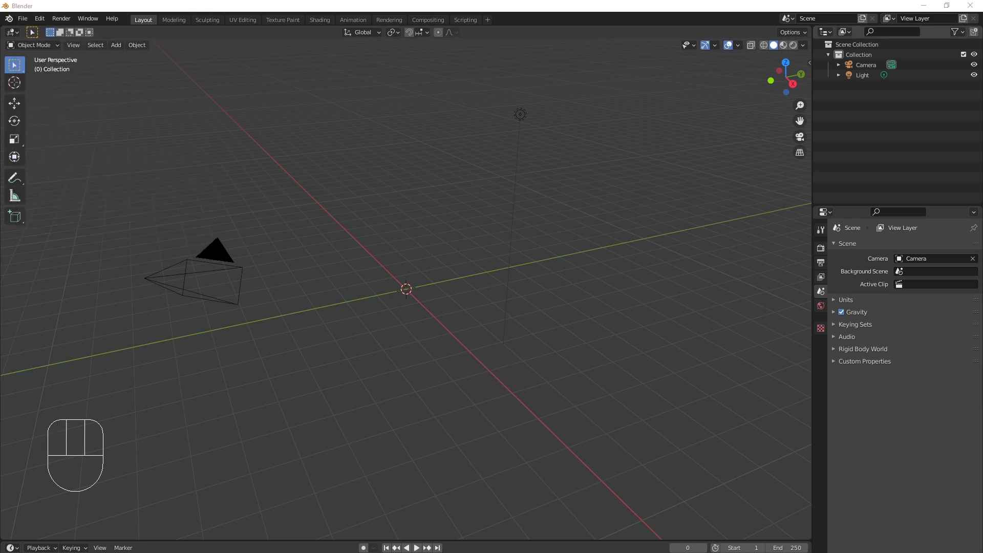
pyautogui.scroll(-20, 413, 299)
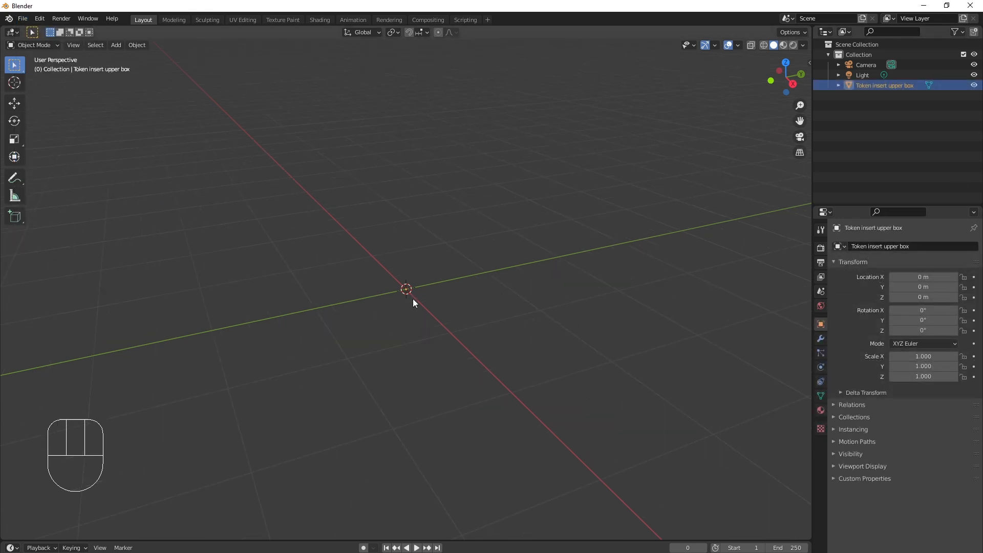
# Examine the imported token insert's compartments and On Mars lettering from an angle and from straight above
pyautogui.scroll(2, 413, 299)
pyautogui.scroll(10, 413, 299)
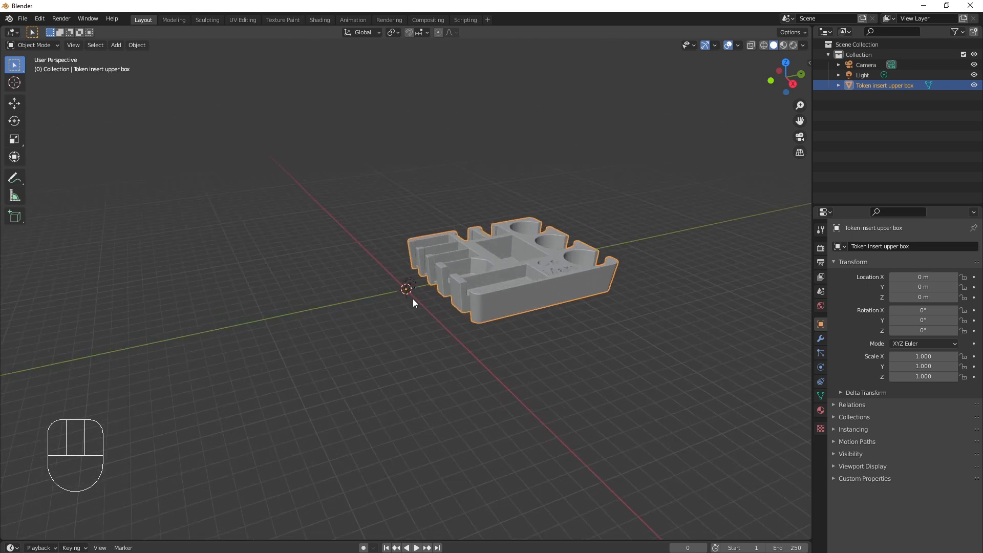
pyautogui.scroll(-3, 413, 299)
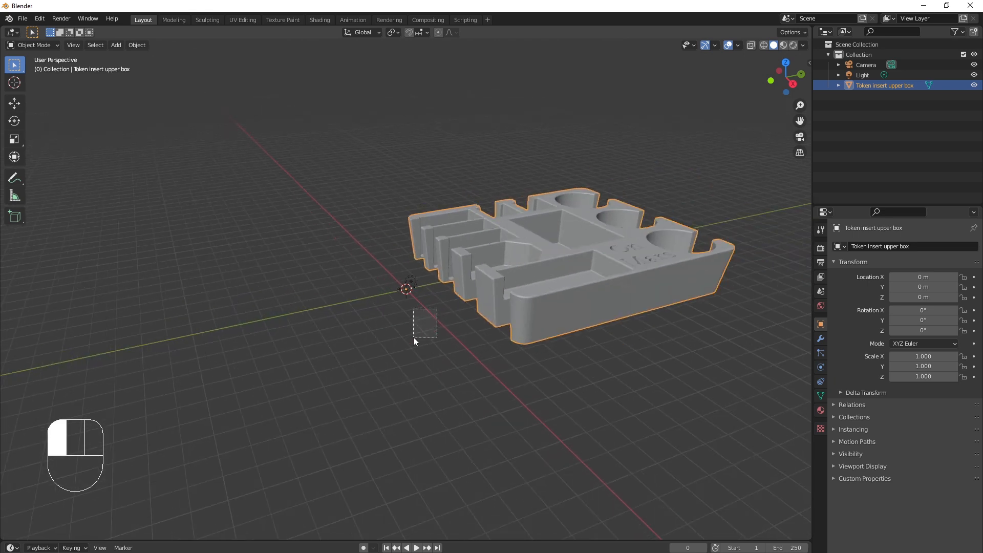
pyautogui.moveTo(413, 337); pyautogui.dragTo(434, 312)
pyautogui.click(524, 269)
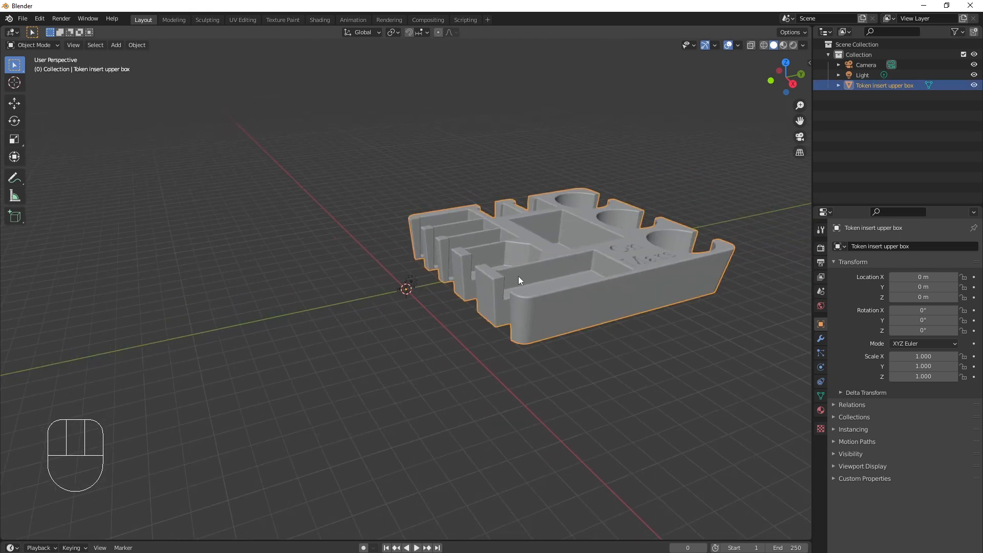
pyautogui.click(465, 339)
pyautogui.click(531, 294)
pyautogui.moveTo(480, 244); pyautogui.dragTo(474, 288, button='middle')
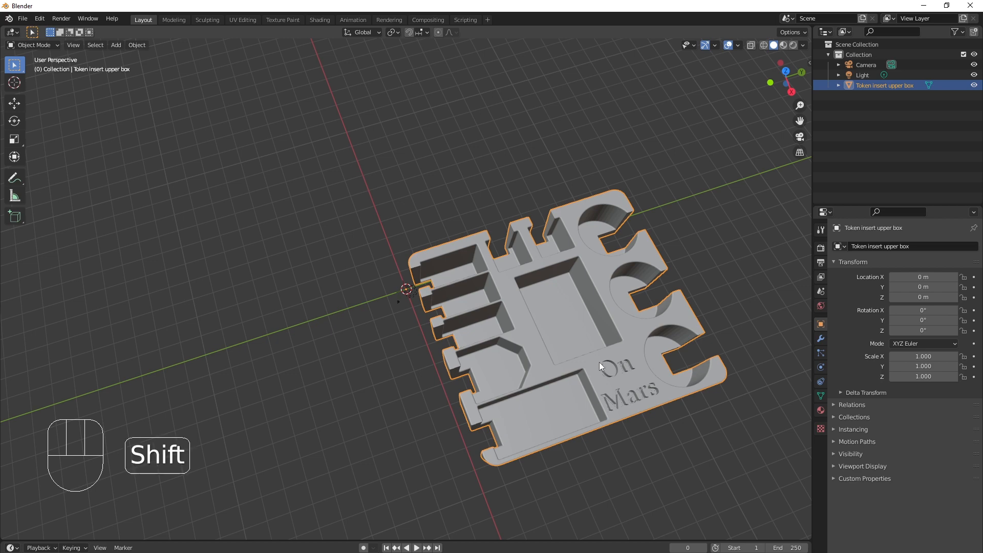
pyautogui.keyDown('shift'); pyautogui.moveTo(599, 361); pyautogui.dragTo(401, 294, button='middle'); pyautogui.keyUp('shift')
pyautogui.scroll(5, 432, 299)
pyautogui.scroll(-4, 433, 302)
pyautogui.press('`')
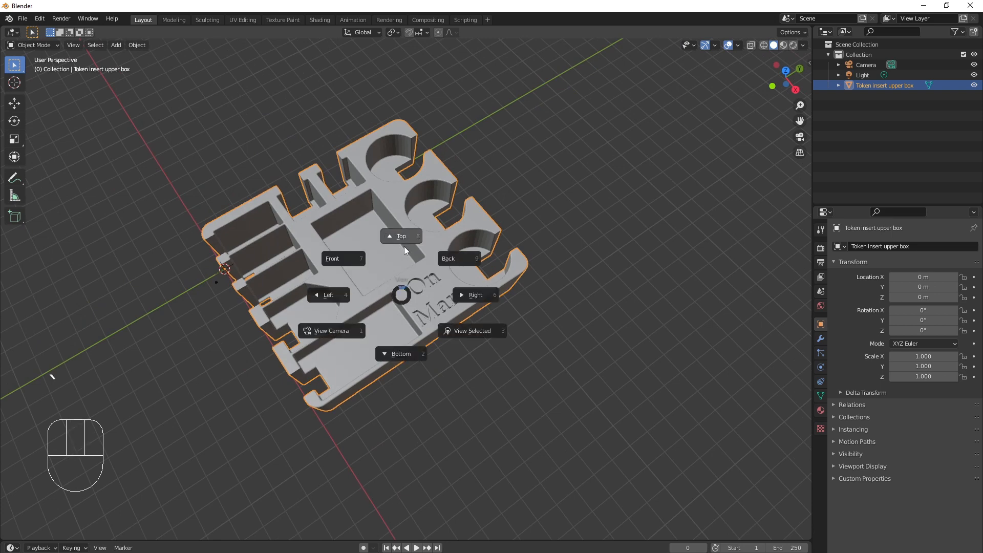
pyautogui.click(404, 239)
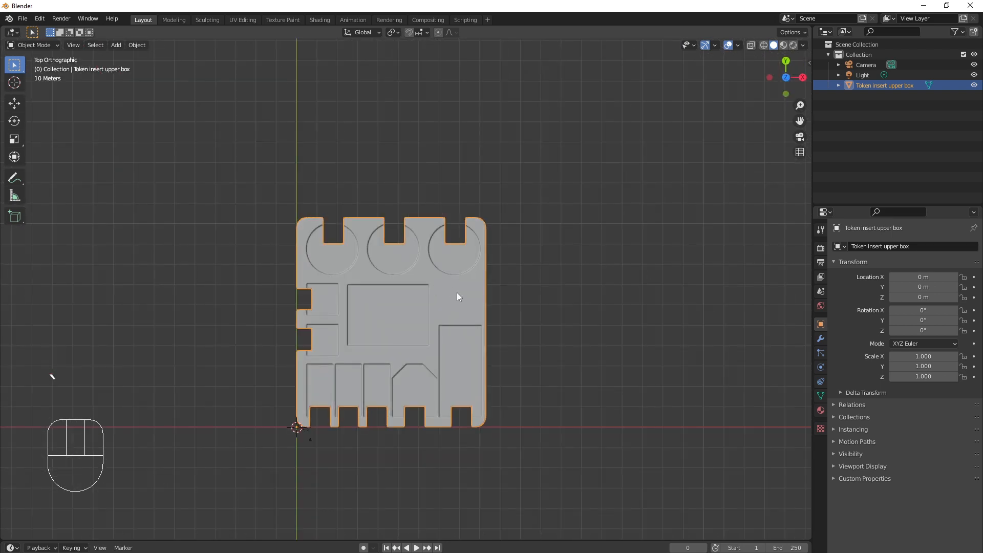
pyautogui.scroll(2, 460, 312)
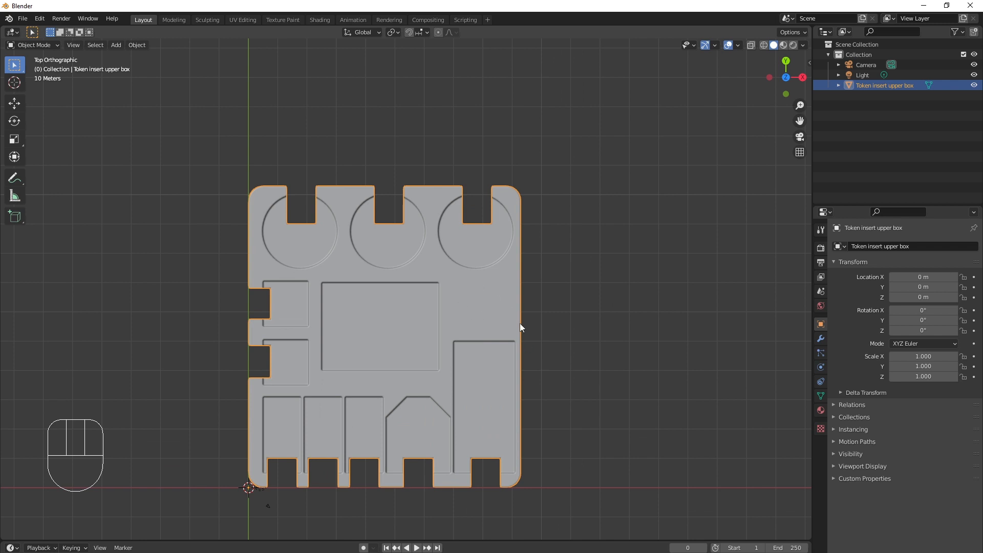
pyautogui.moveTo(573, 376); pyautogui.dragTo(493, 341, button='middle')
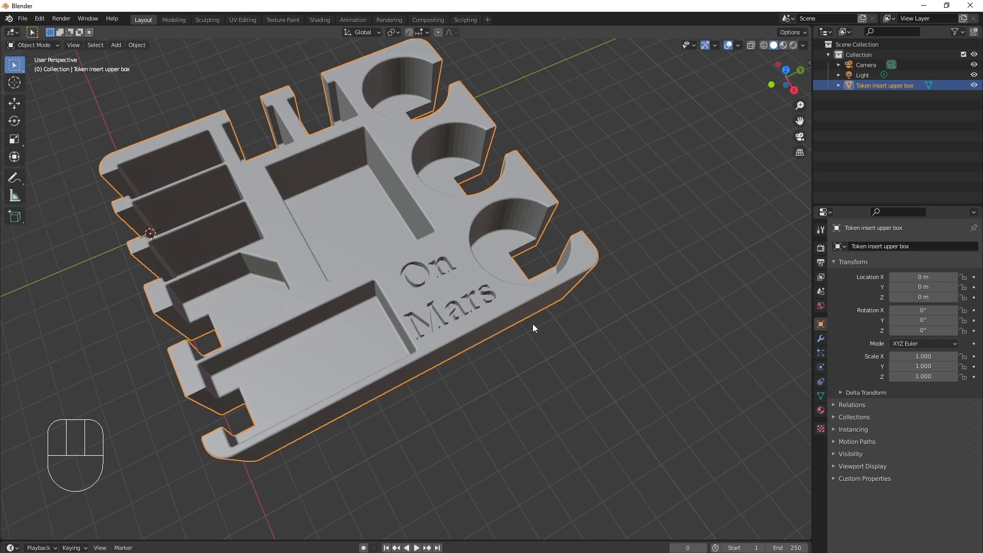
pyautogui.moveTo(486, 380)
pyautogui.mouseDown(button='middle')
pyautogui.moveTo(478, 374)
pyautogui.moveTo(511, 373)
pyautogui.moveTo(478, 377)
pyautogui.mouseUp(button='middle')
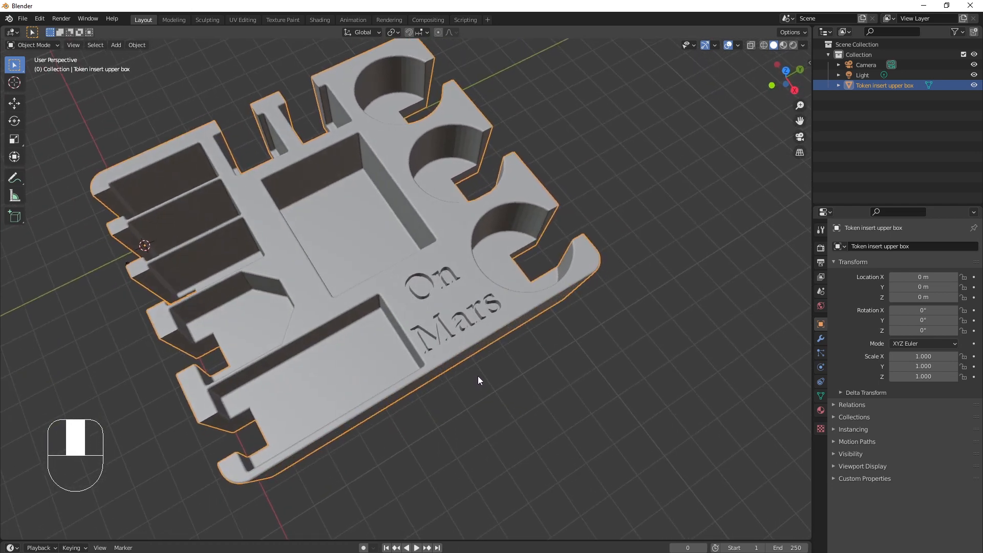
pyautogui.press('`')
pyautogui.click(458, 280)
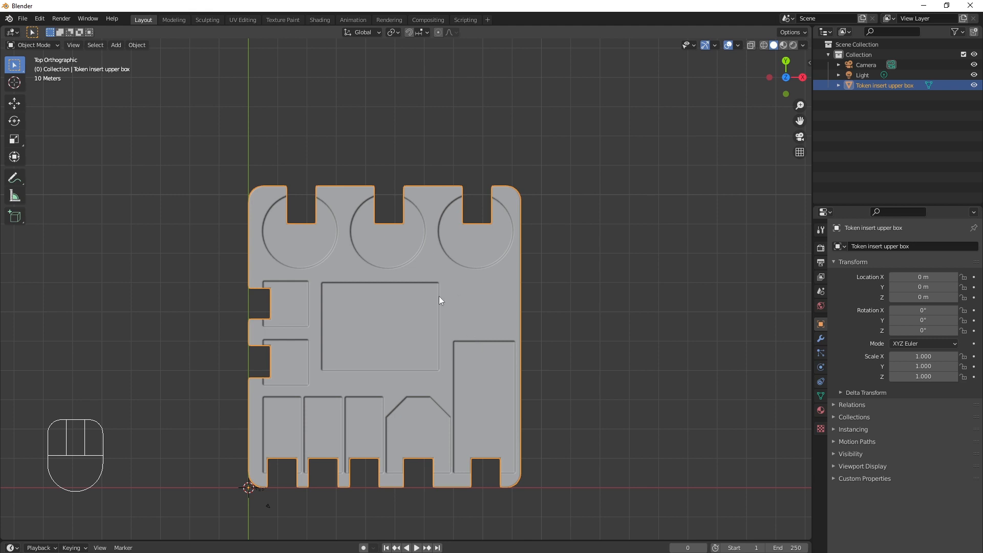
# Put the token insert into Edit Mode and box-select the vertices of the words "On" and "Mars"
pyautogui.press('Tab')
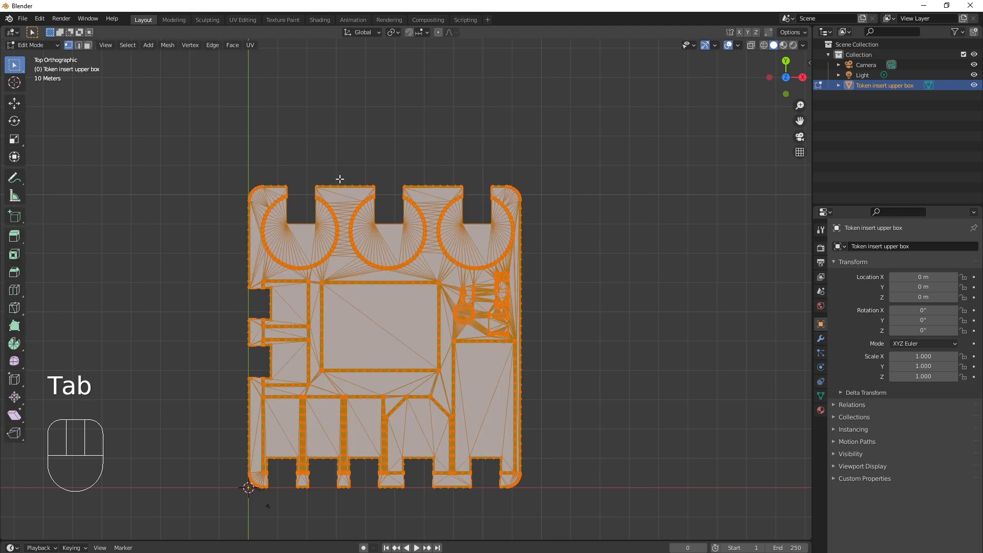
pyautogui.scroll(2, 471, 319)
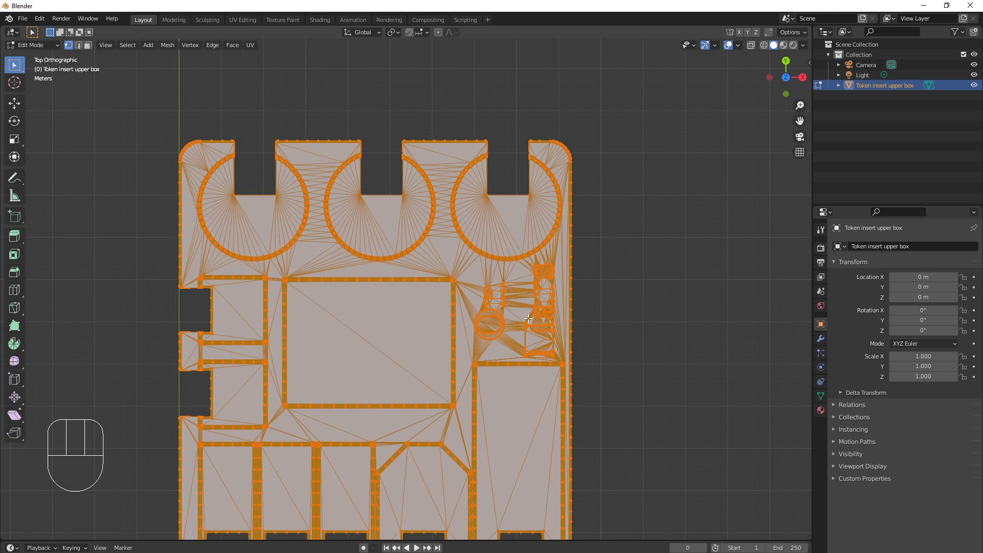
pyautogui.scroll(2, 528, 319)
pyautogui.scroll(-1, 490, 266)
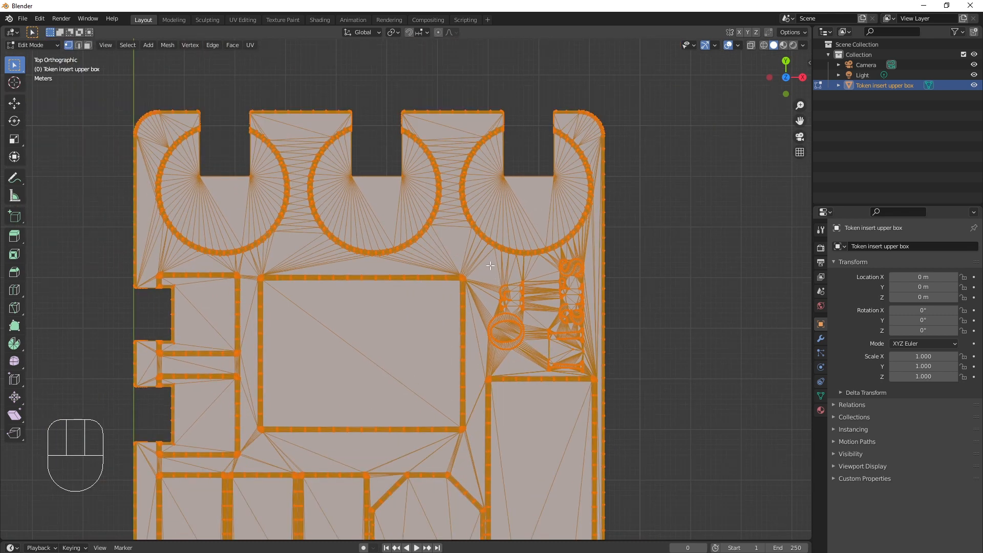
pyautogui.moveTo(485, 255); pyautogui.dragTo(592, 373)
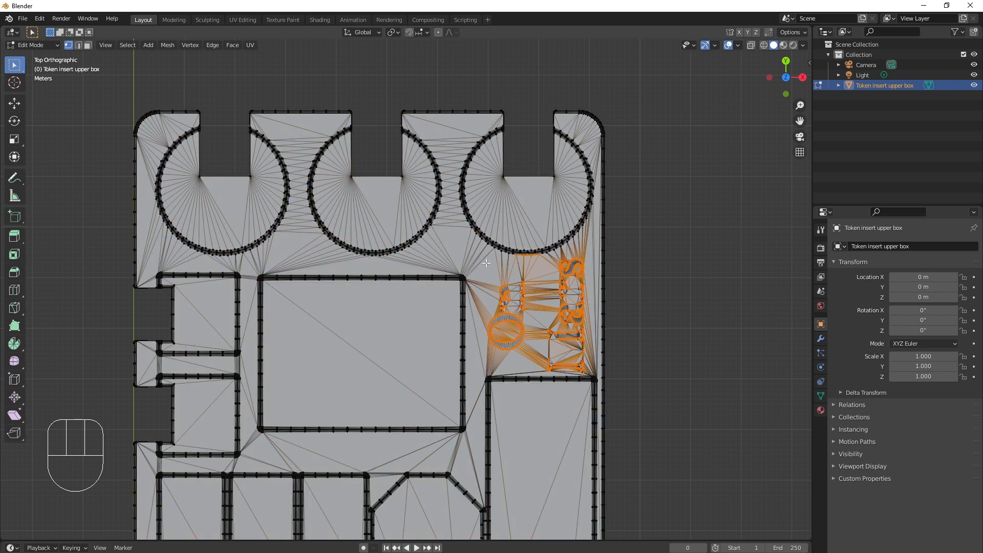
pyautogui.moveTo(480, 271); pyautogui.dragTo(529, 359)
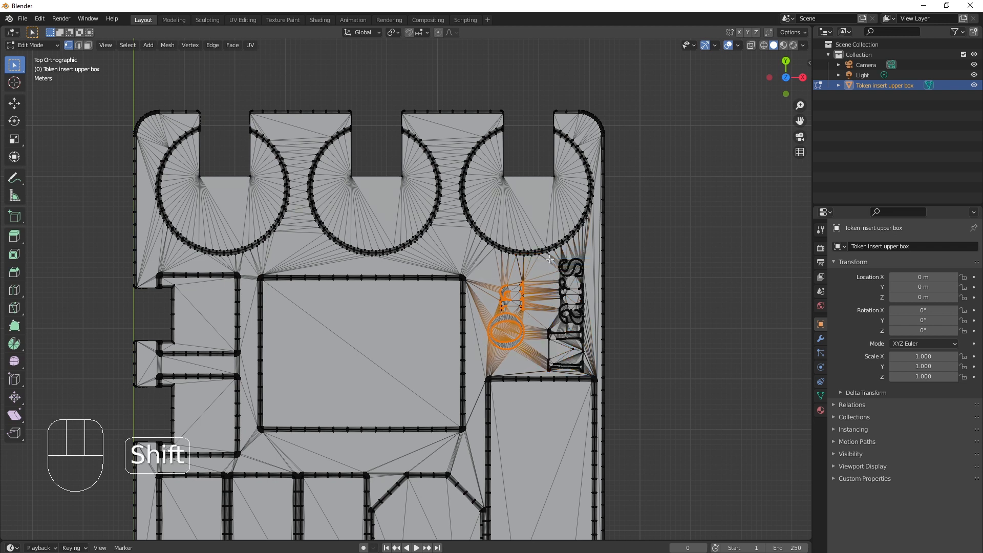
pyautogui.keyDown('shift'); pyautogui.moveTo(558, 257); pyautogui.dragTo(589, 373); pyautogui.keyUp('shift')
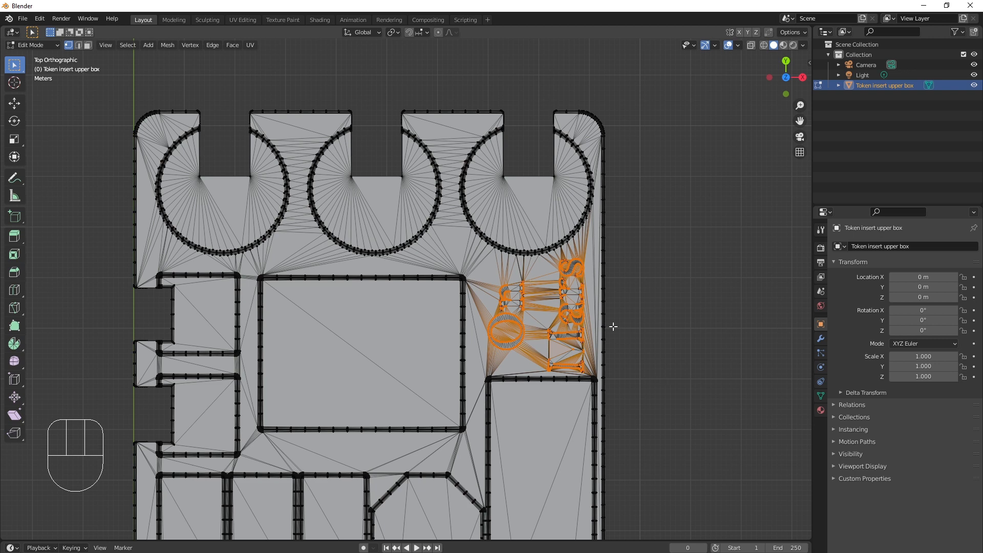
# Set the viewport shading to wireframe and check the selected lettering's depth from below and from the back
pyautogui.scroll(2, 615, 324)
pyautogui.keyDown('shift'); pyautogui.moveTo(613, 320); pyautogui.dragTo(428, 221, button='middle'); pyautogui.keyUp('shift')
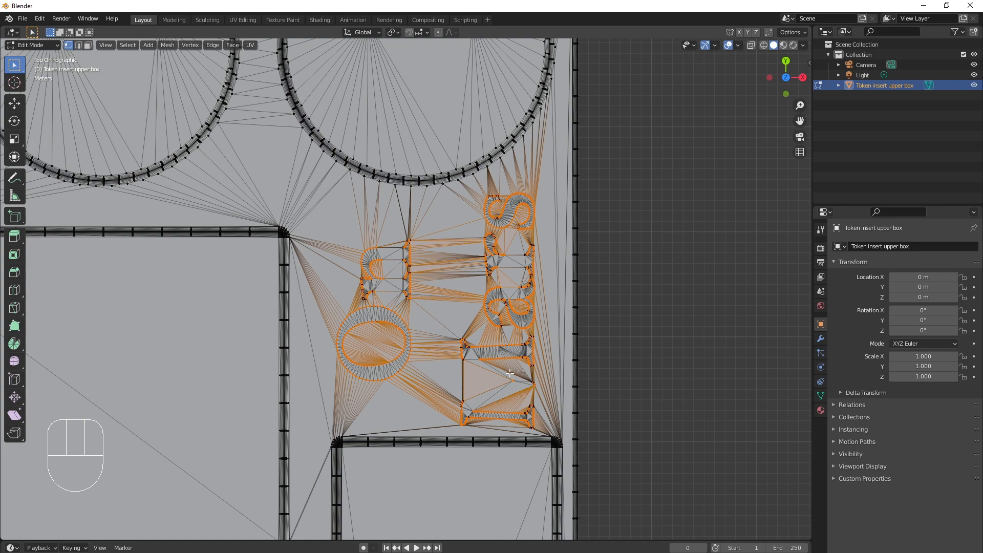
pyautogui.moveTo(599, 410); pyautogui.dragTo(576, 274, button='middle')
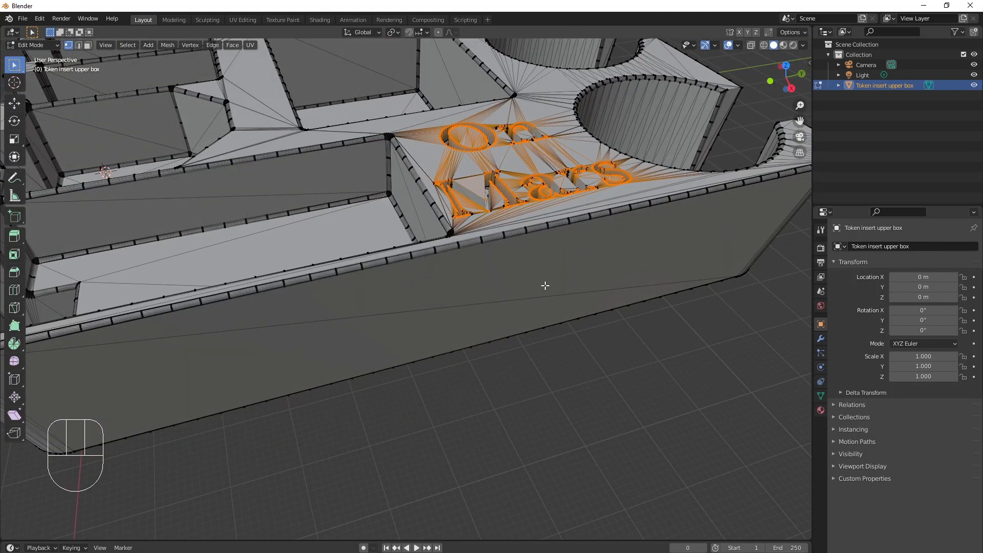
pyautogui.press('z')
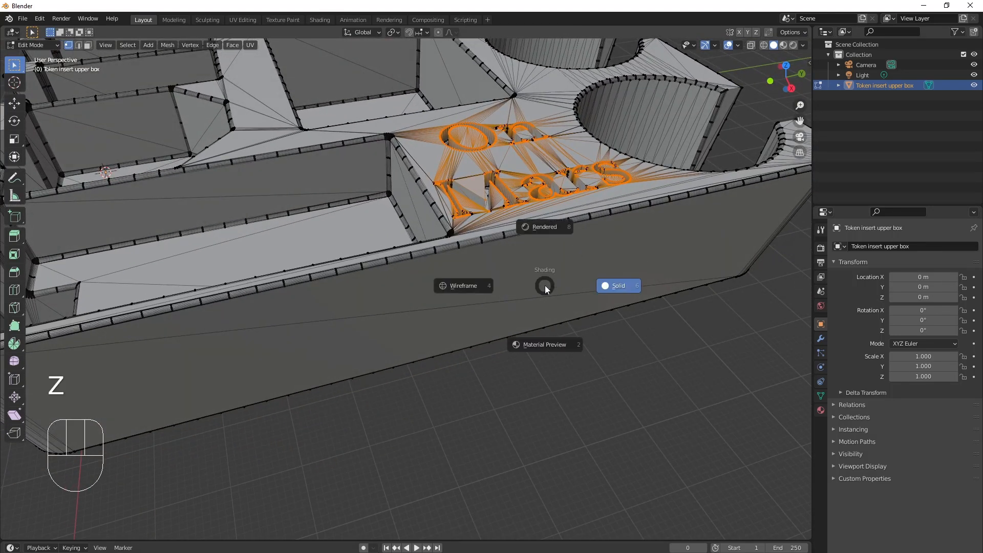
pyautogui.click(473, 287)
pyautogui.moveTo(569, 309)
pyautogui.mouseDown(button='middle')
pyautogui.moveTo(555, 285)
pyautogui.moveTo(555, 367)
pyautogui.moveTo(557, 325)
pyautogui.mouseUp(button='middle')
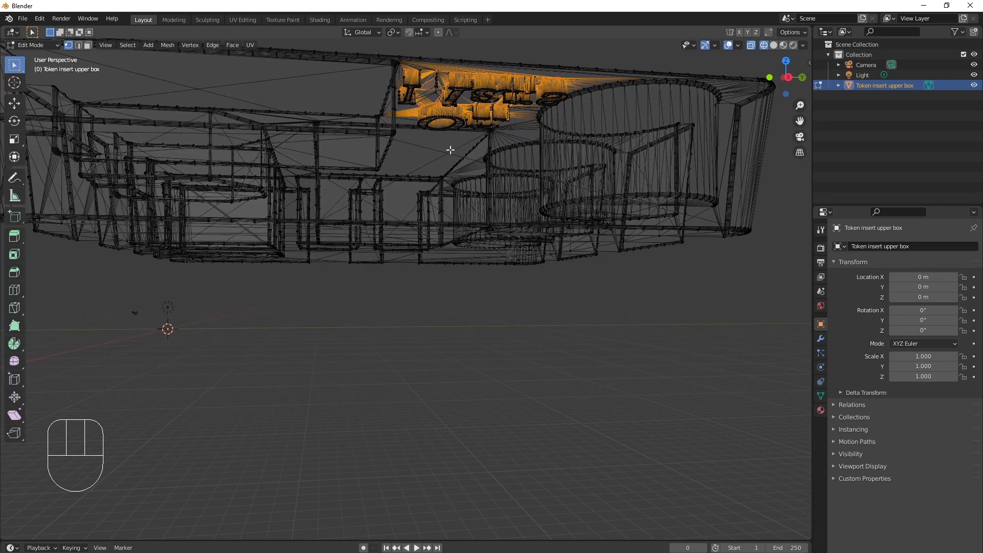
pyautogui.moveTo(430, 144); pyautogui.dragTo(463, 206, button='middle')
pyautogui.press('ctrl+KP_1')
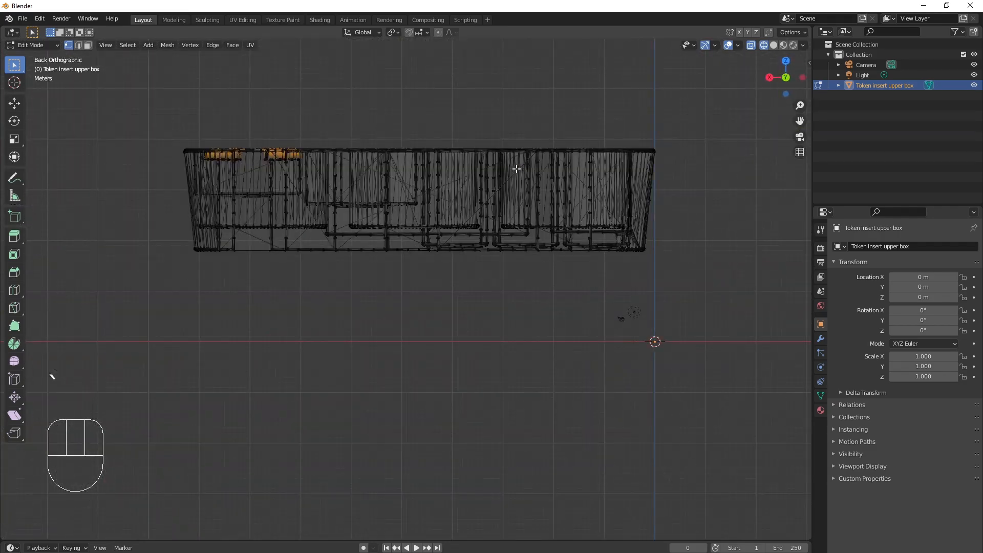
# From the top view, clear the selection and box-select the On Mars lettering again through its full depth
pyautogui.press('`')
pyautogui.click(515, 147)
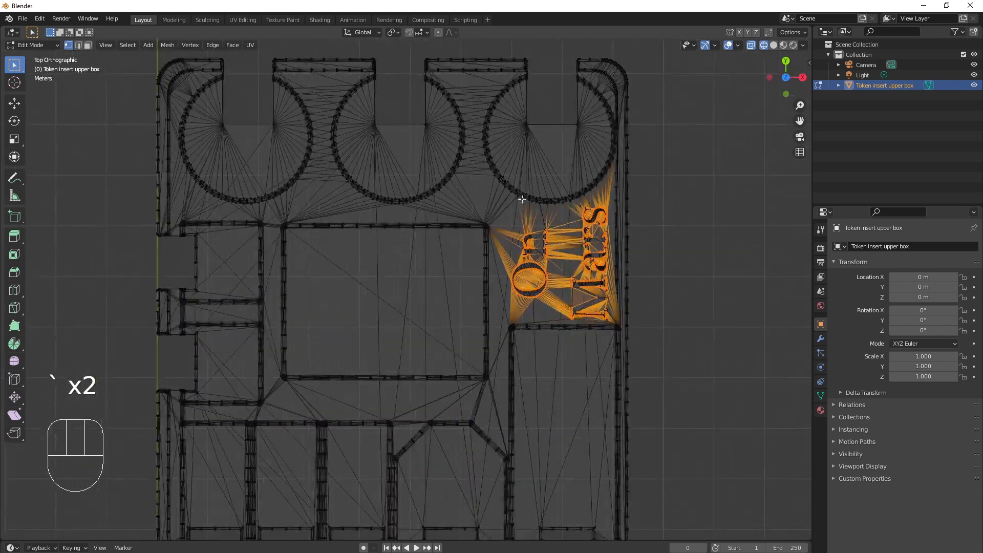
pyautogui.click(688, 261)
pyautogui.scroll(1, 619, 281)
pyautogui.keyDown('shift'); pyautogui.moveTo(619, 281); pyautogui.dragTo(485, 285, button='middle'); pyautogui.keyUp('shift')
pyautogui.scroll(2, 469, 286)
pyautogui.moveTo(385, 169); pyautogui.dragTo(461, 333)
pyautogui.keyDown('shift'); pyautogui.moveTo(502, 155); pyautogui.dragTo(557, 343); pyautogui.keyUp('shift')
pyautogui.keyDown('shift'); pyautogui.moveTo(477, 263); pyautogui.dragTo(554, 357); pyautogui.keyUp('shift')
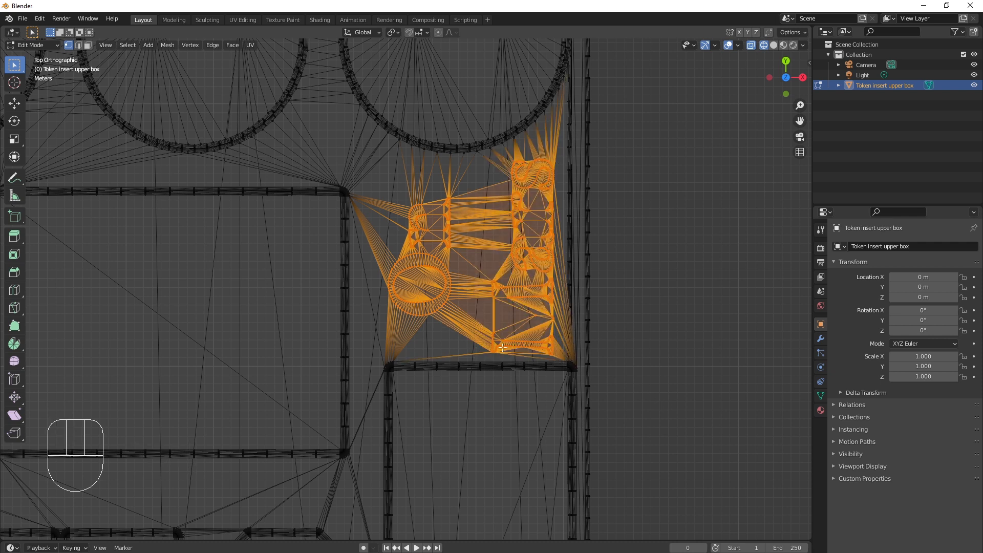
# Try to collapse the selected On Mars lettering by merging all its vertices at their center
pyautogui.moveTo(652, 410); pyautogui.dragTo(504, 339, button='middle')
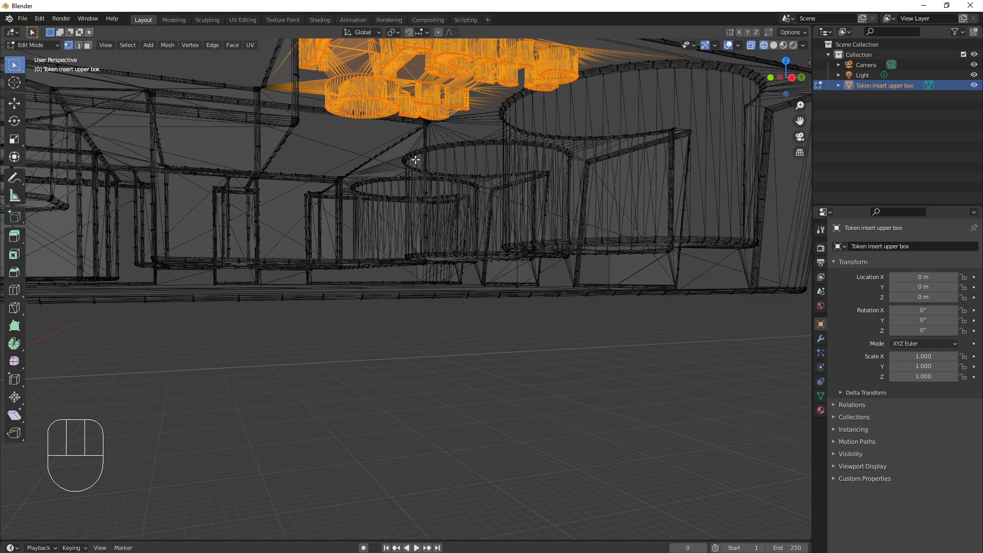
pyautogui.scroll(-2, 412, 153)
pyautogui.scroll(2, 404, 162)
pyautogui.keyDown('shift'); pyautogui.moveTo(404, 132); pyautogui.dragTo(413, 232, button='middle'); pyautogui.keyUp('shift')
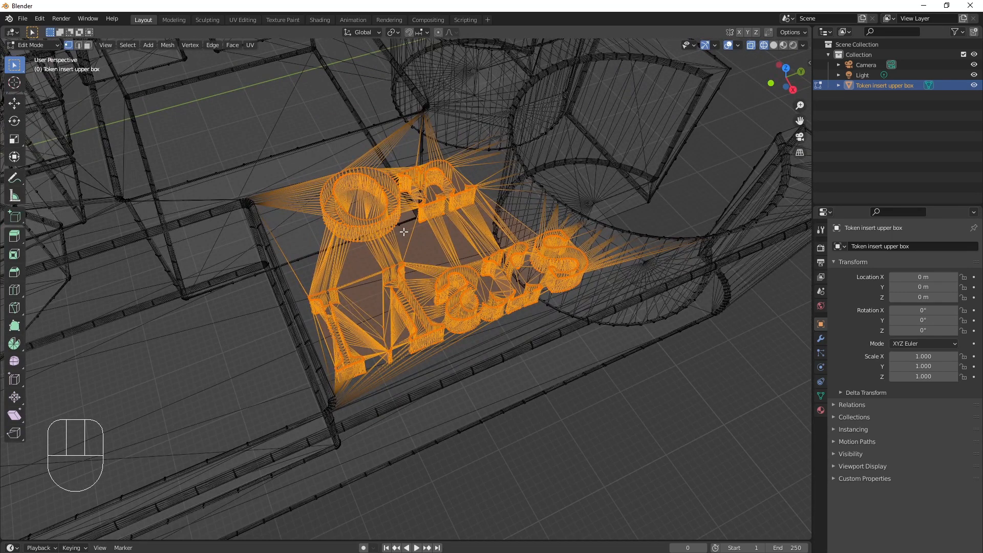
pyautogui.rightClick(422, 208)
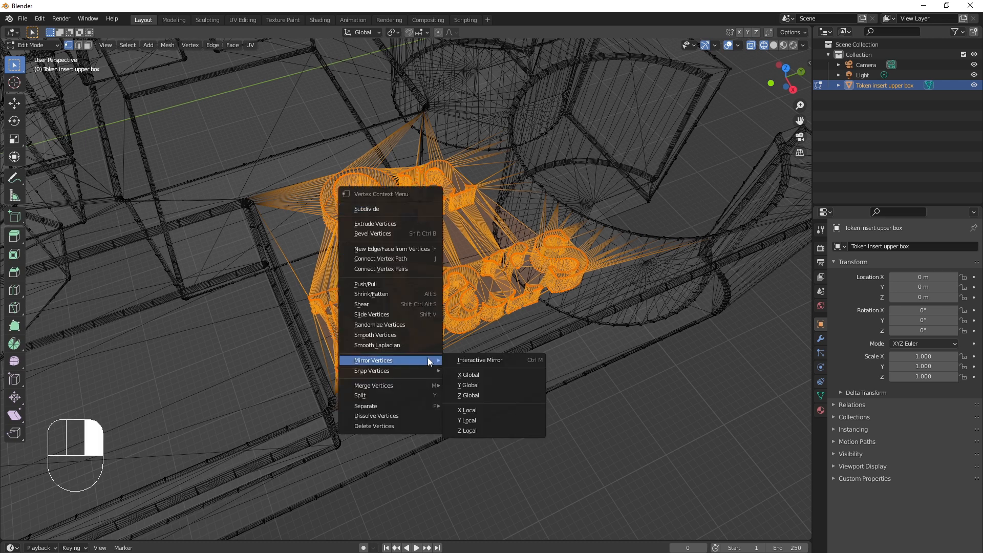
pyautogui.moveTo(410, 385)
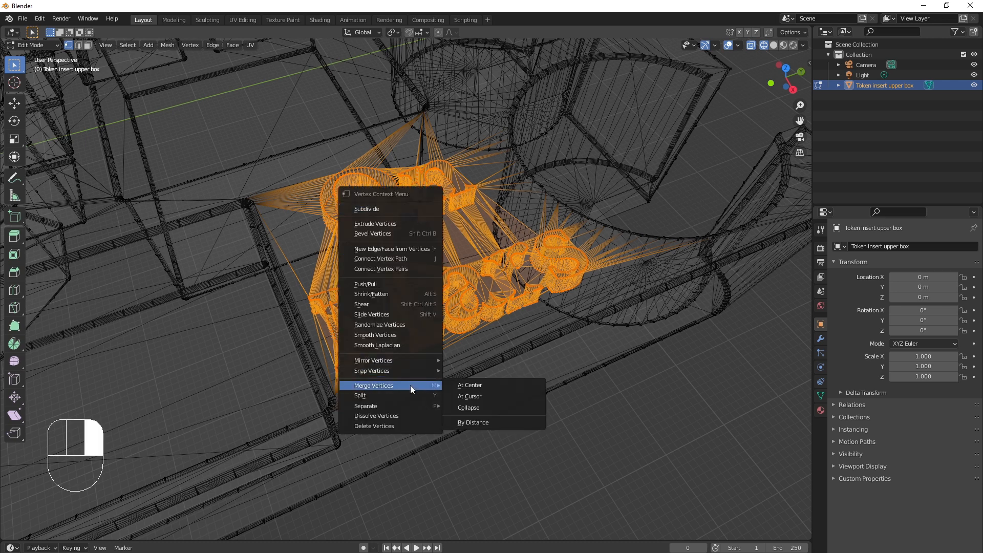
pyautogui.click(472, 386)
# Examine the merged lettering area from above and from low side angles, in wireframe and in solid shading
pyautogui.scroll(-3, 472, 383)
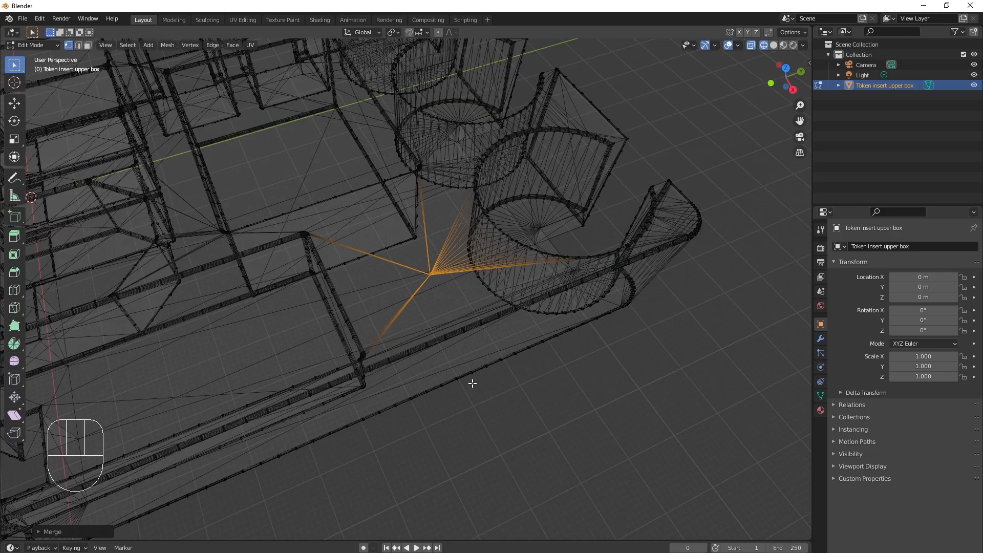
pyautogui.moveTo(472, 383)
pyautogui.mouseDown(button='middle')
pyautogui.moveTo(522, 329)
pyautogui.moveTo(562, 345)
pyautogui.moveTo(564, 379)
pyautogui.moveTo(441, 395)
pyautogui.moveTo(467, 389)
pyautogui.mouseUp(button='middle')
pyautogui.scroll(3, 420, 291)
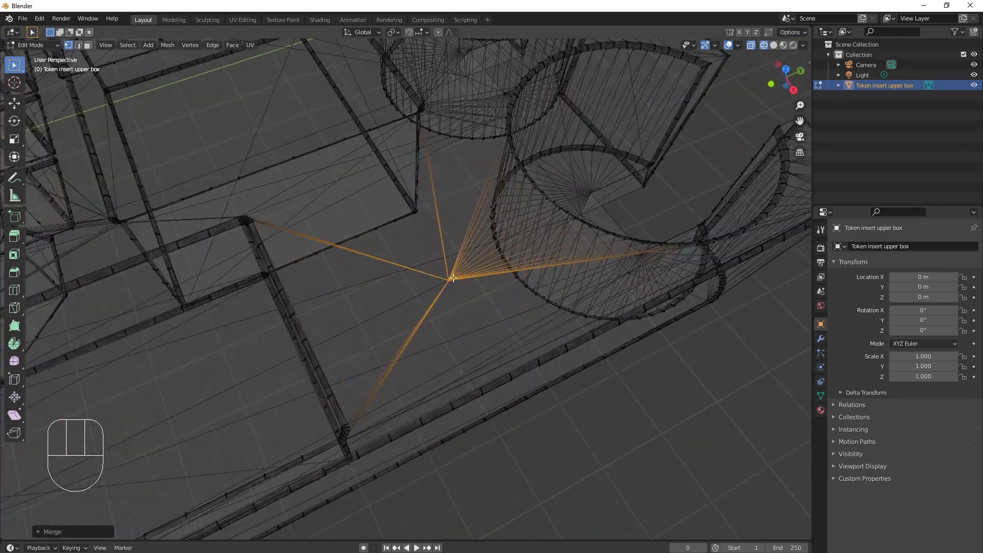
pyautogui.moveTo(450, 295); pyautogui.dragTo(433, 285, button='middle')
pyautogui.hotkey('alt', 'z')
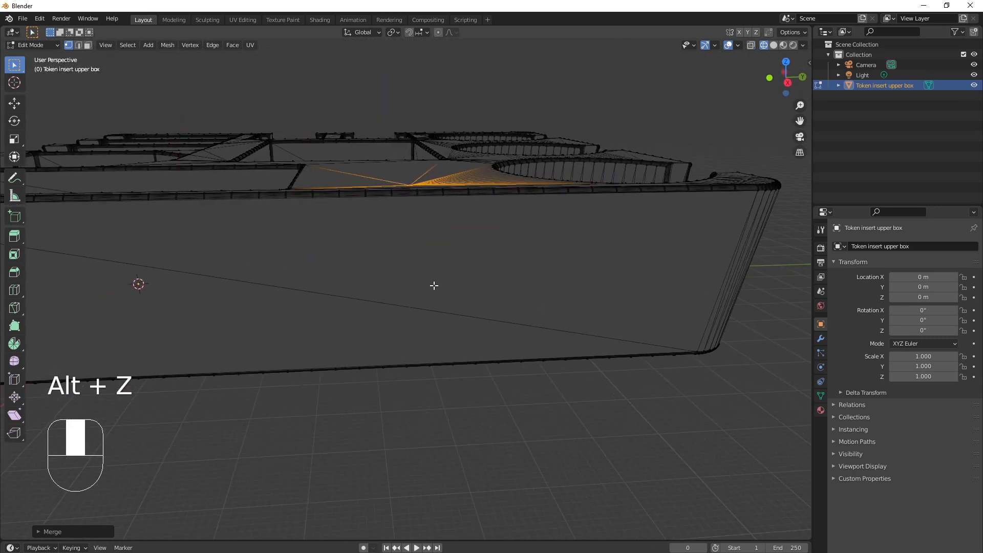
pyautogui.scroll(1, 425, 261)
pyautogui.keyDown('shift'); pyautogui.moveTo(412, 236); pyautogui.dragTo(429, 294, button='middle'); pyautogui.keyUp('shift')
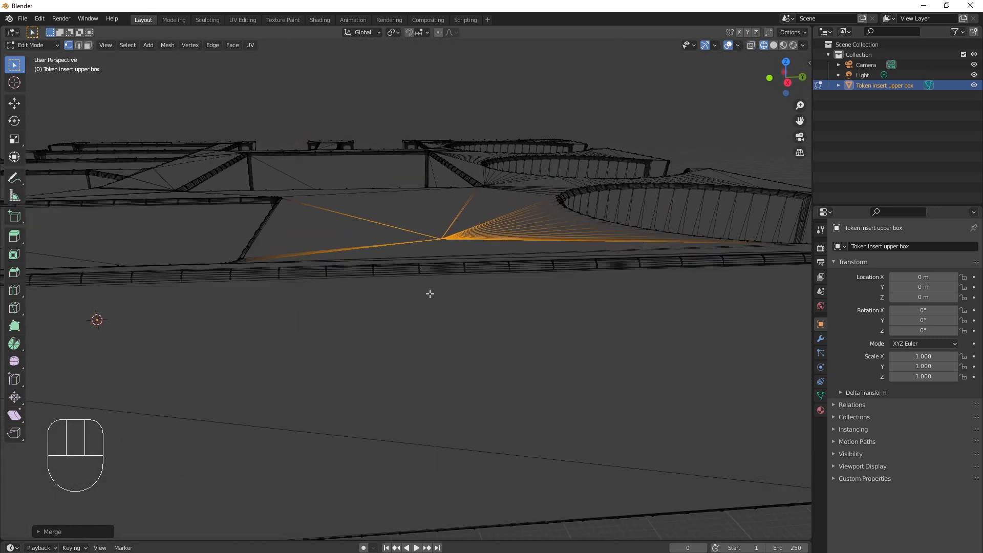
pyautogui.moveTo(427, 225); pyautogui.dragTo(438, 232, button='middle')
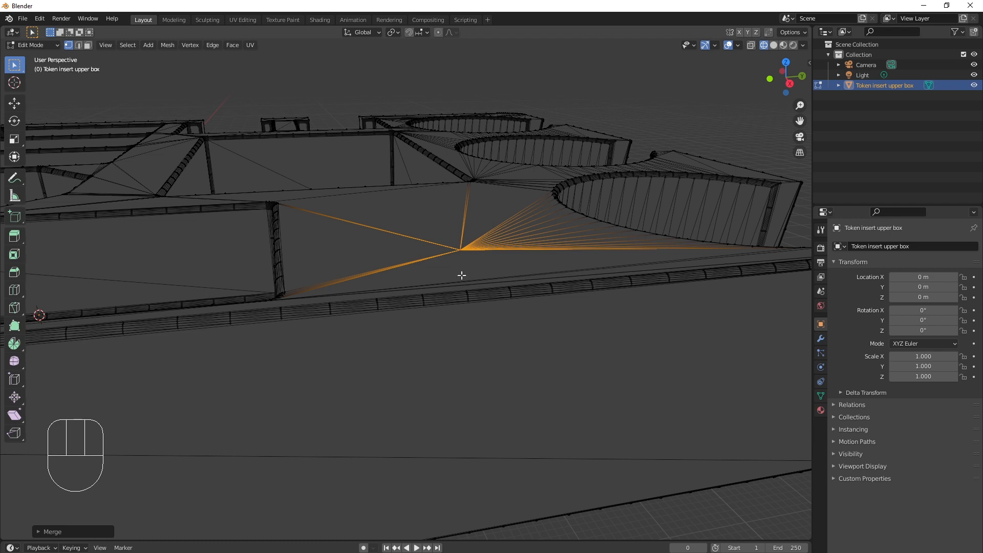
pyautogui.moveTo(461, 275); pyautogui.dragTo(450, 268, button='middle')
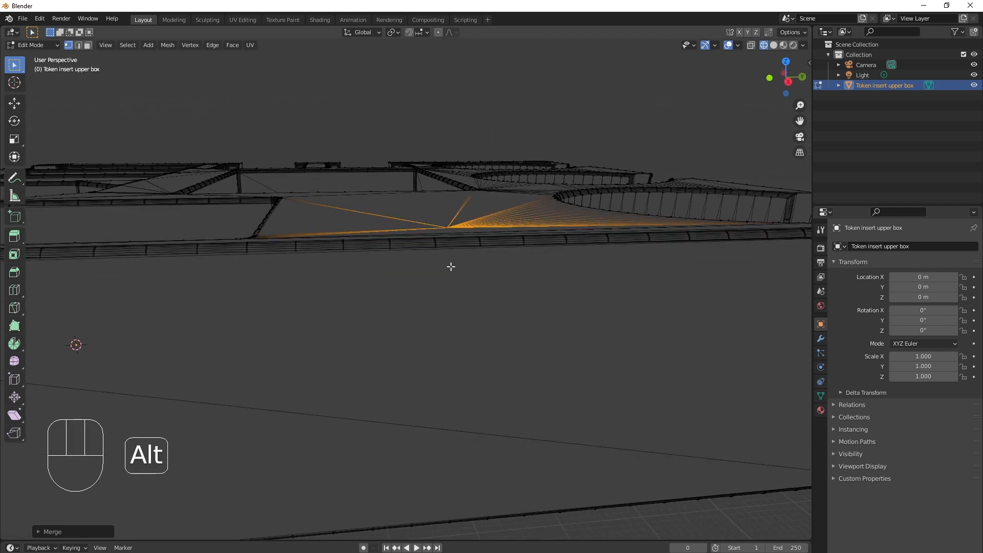
pyautogui.hotkey('alt', 'z')
pyautogui.hotkey('alt', 'z')
pyautogui.press('z')
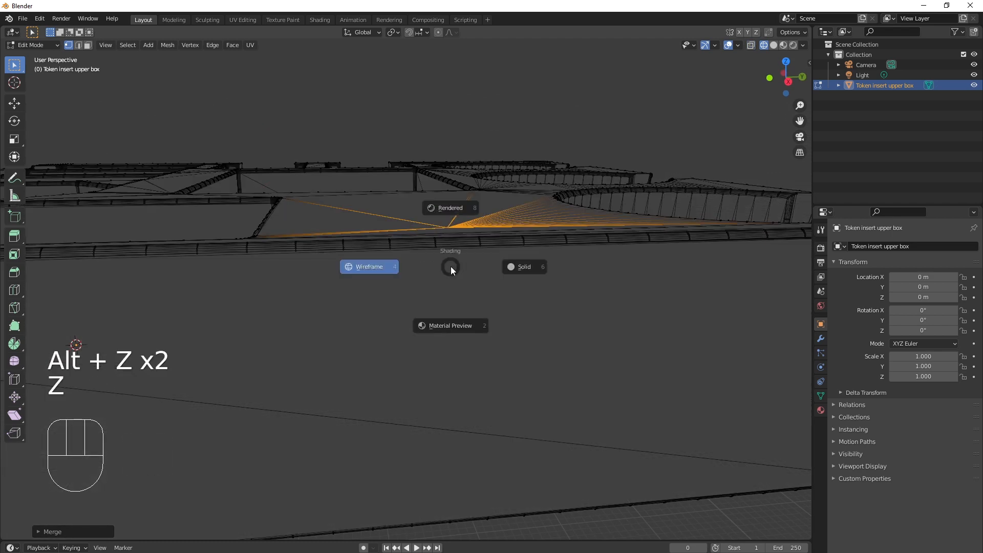
pyautogui.click(524, 266)
pyautogui.moveTo(526, 263)
pyautogui.mouseDown(button='middle')
pyautogui.moveTo(492, 277)
pyautogui.moveTo(511, 279)
pyautogui.moveTo(497, 234)
pyautogui.mouseUp(button='middle')
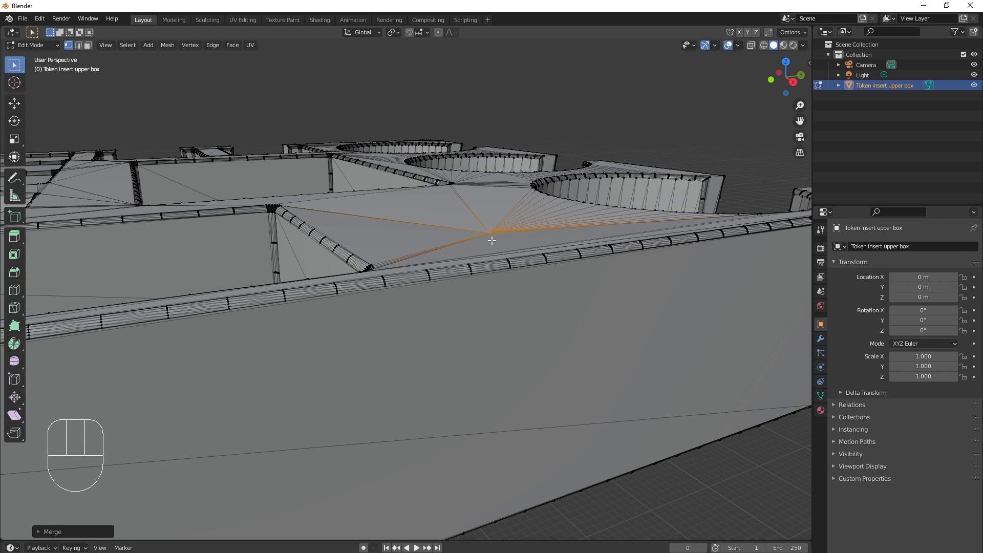
# Undo the lettering merge and set the viewport shading to wireframe
pyautogui.hotkey('ctrl', 'z')
pyautogui.moveTo(436, 238); pyautogui.dragTo(412, 231, button='middle')
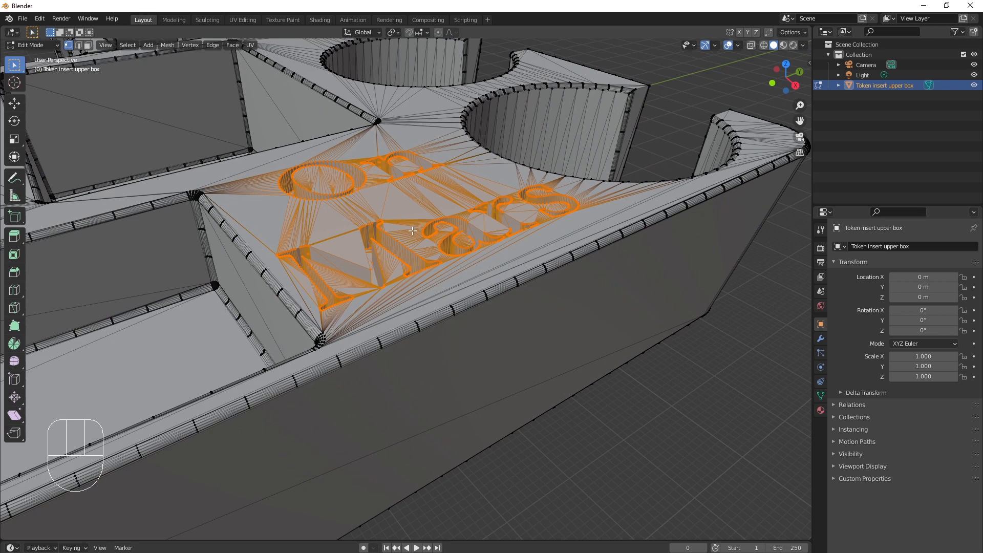
pyautogui.press('z')
pyautogui.click(317, 229)
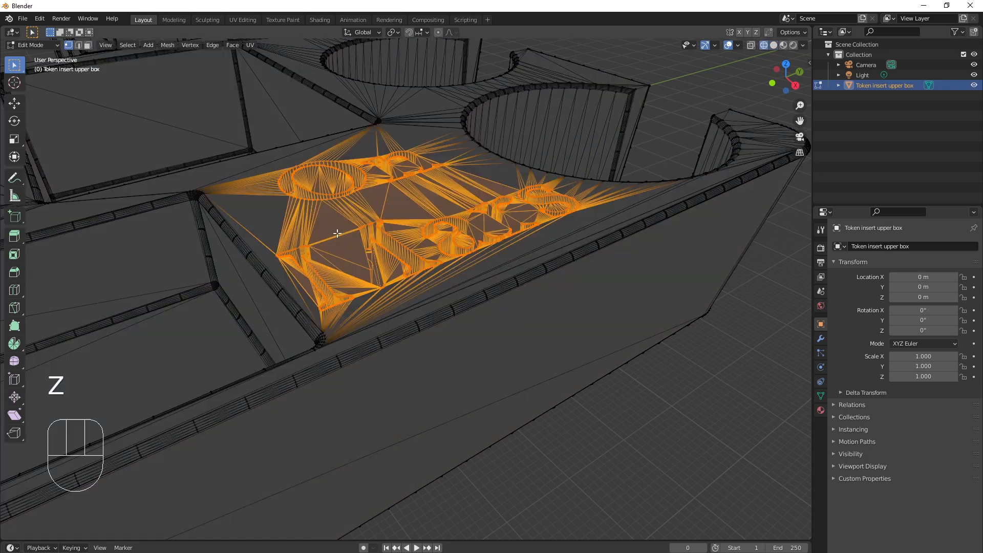
# Try to remove the On Mars lettering by deleting its selected vertices
pyautogui.moveTo(474, 270)
pyautogui.mouseDown(button='middle')
pyautogui.moveTo(459, 267)
pyautogui.moveTo(436, 230)
pyautogui.mouseUp(button='middle')
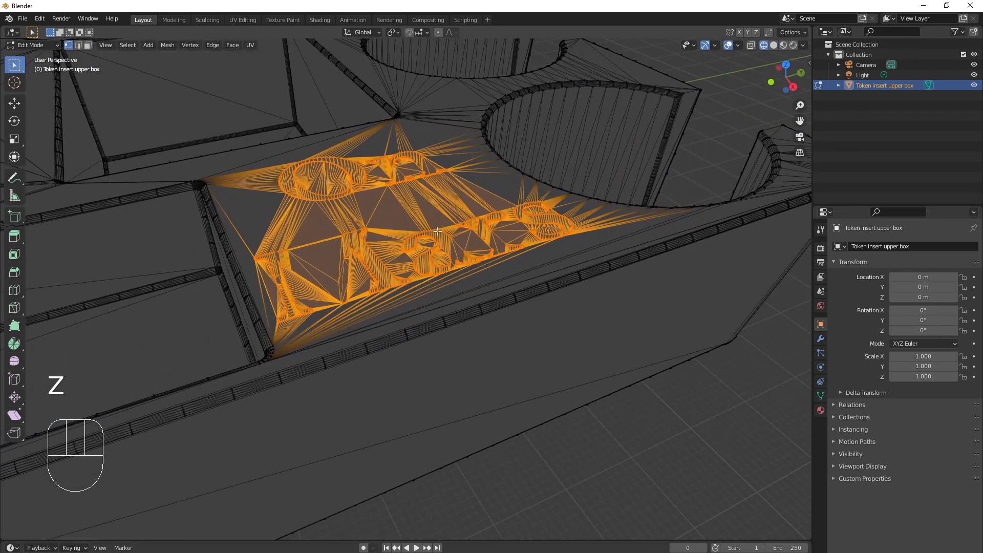
pyautogui.rightClick(437, 229)
pyautogui.moveTo(437, 229)
pyautogui.scroll(-2, 410, 238)
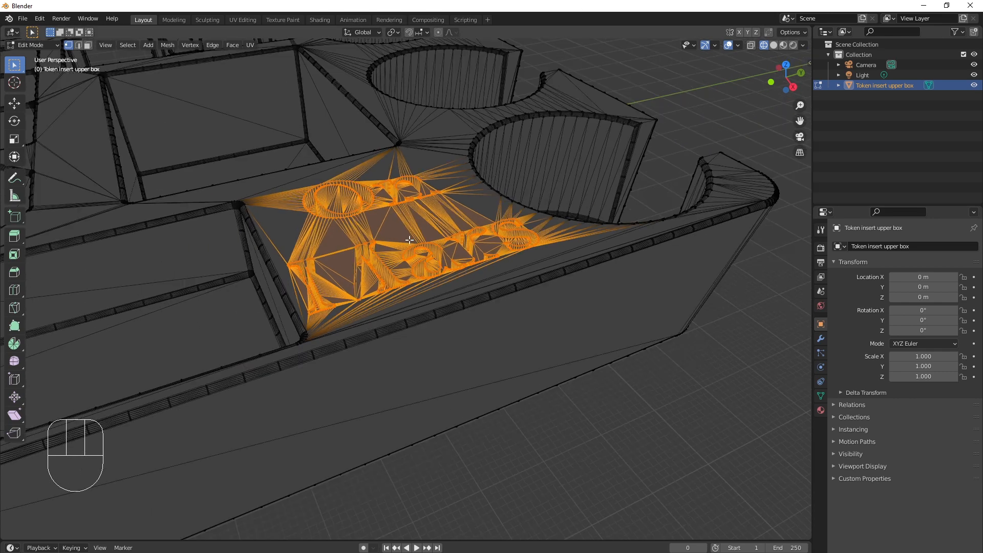
pyautogui.press('Delete')
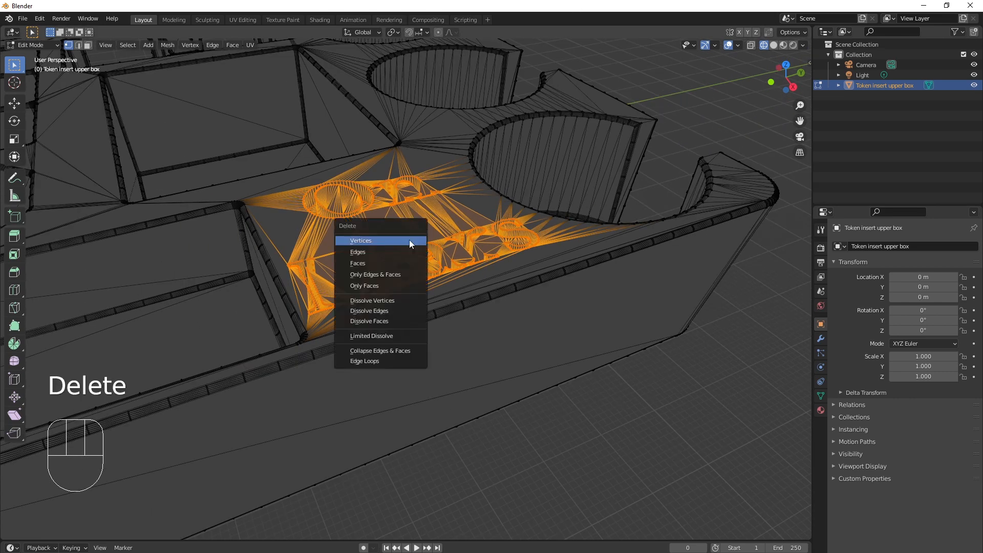
pyautogui.click(410, 239)
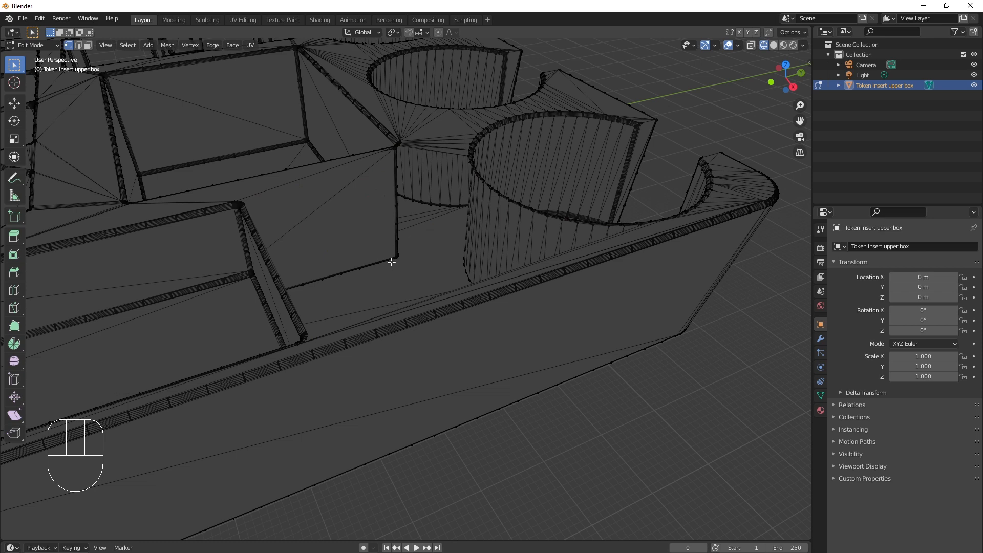
# Set the viewport shading back to solid
pyautogui.hotkey('alt', 'z')
pyautogui.hotkey('alt', 'z')
pyautogui.press('z')
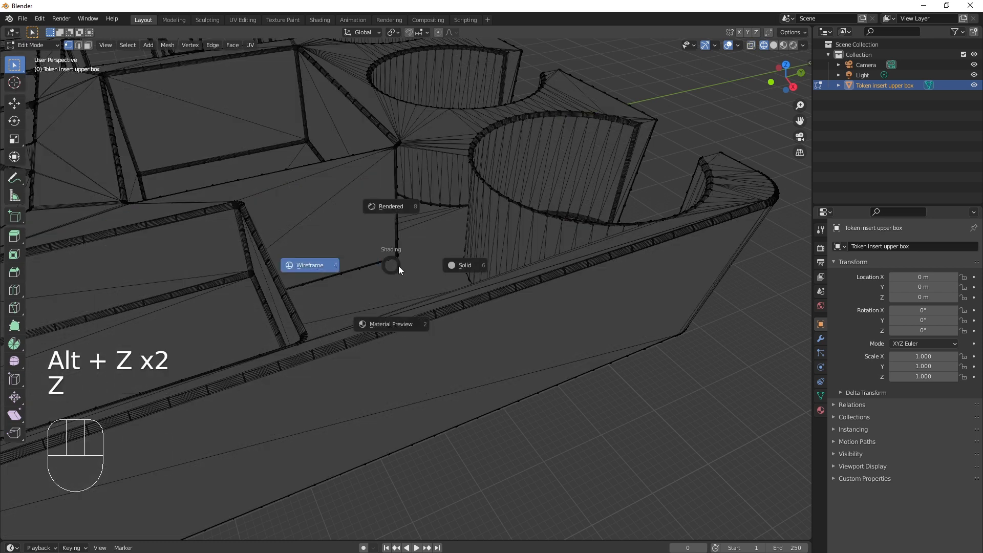
pyautogui.click(461, 265)
pyautogui.moveTo(461, 264); pyautogui.dragTo(564, 190, button='middle')
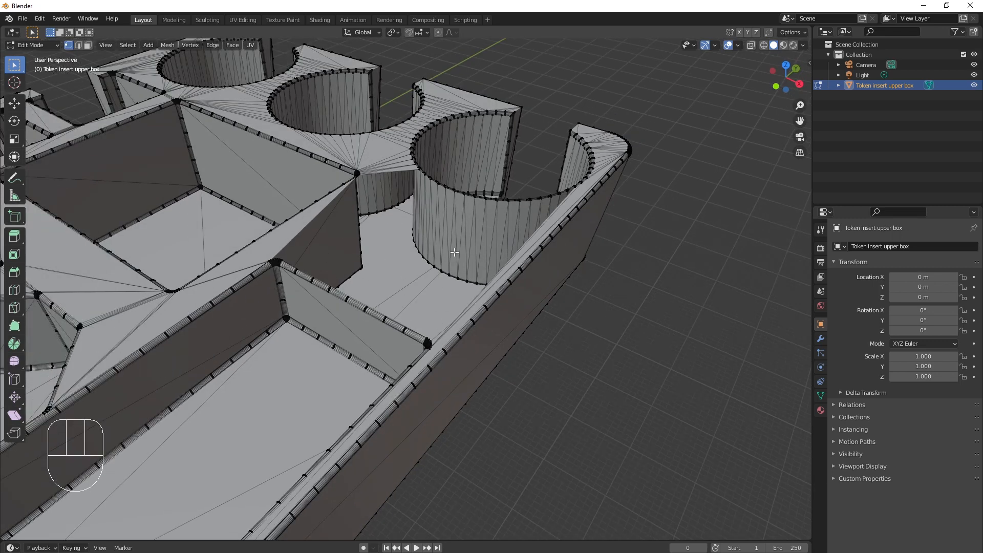
# Examine the area where the lettering vertices were deleted from several angles, toggling X-ray on and off
pyautogui.moveTo(454, 278); pyautogui.dragTo(419, 268, button='middle')
pyautogui.scroll(2, 418, 265)
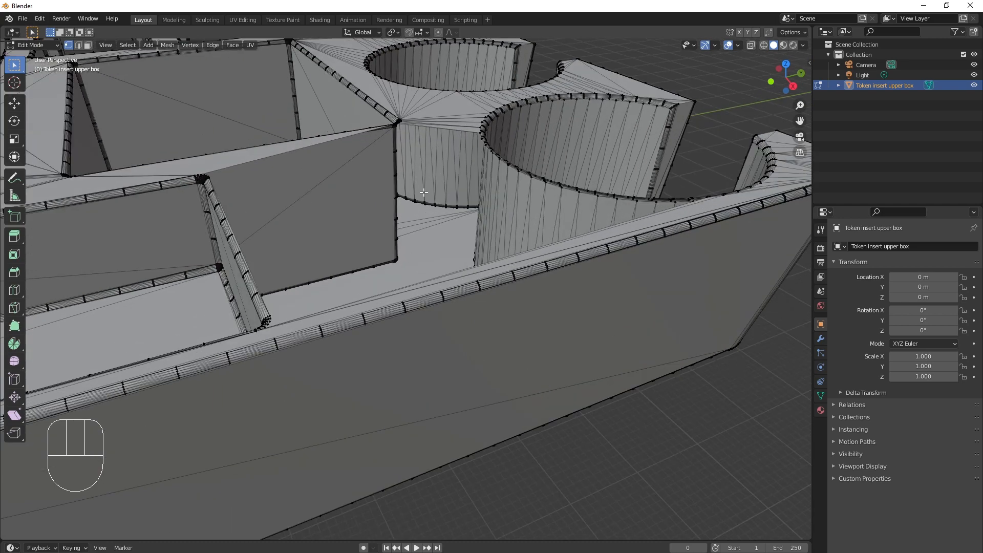
pyautogui.moveTo(323, 203); pyautogui.dragTo(347, 226, button='middle')
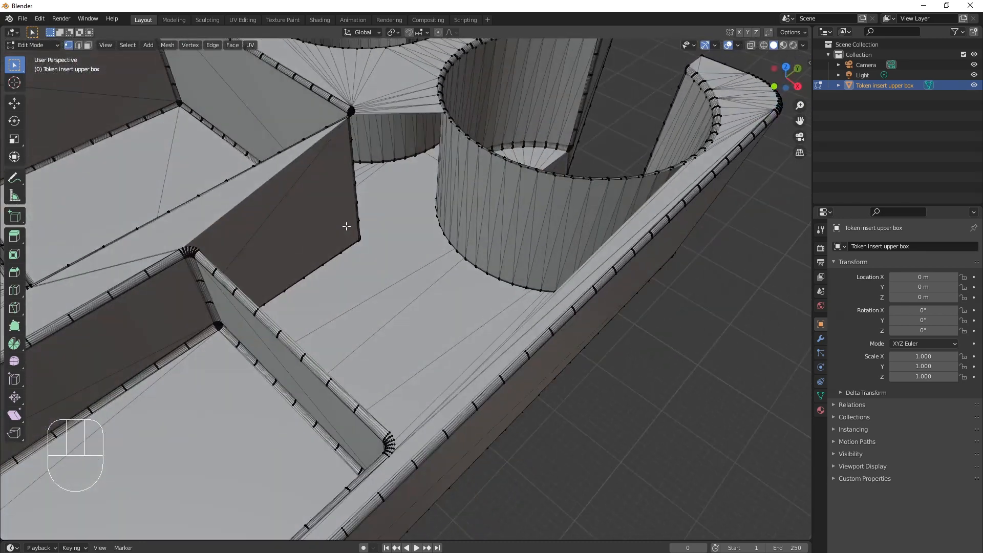
pyautogui.scroll(-2, 348, 225)
pyautogui.scroll(2, 347, 223)
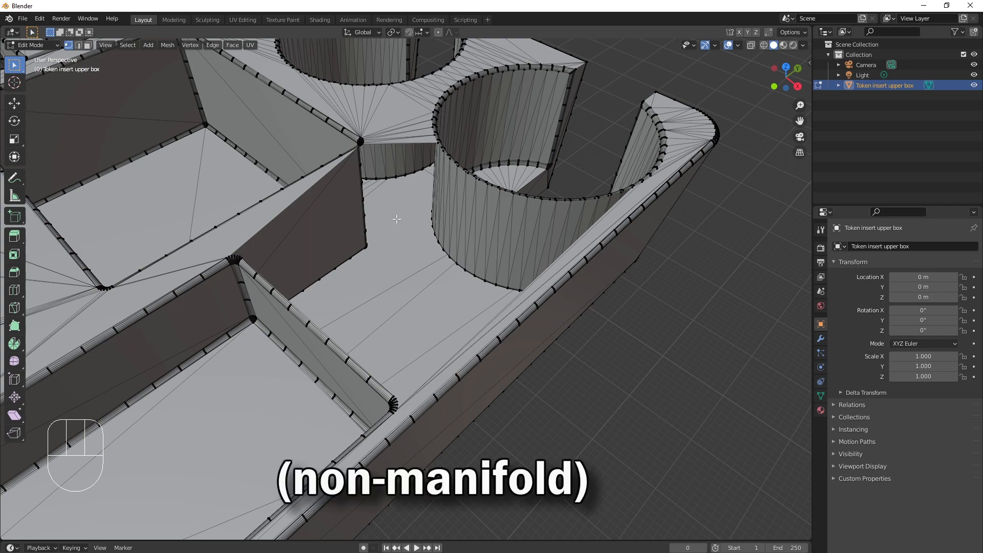
pyautogui.moveTo(396, 220); pyautogui.dragTo(411, 194, button='middle')
pyautogui.moveTo(407, 261); pyautogui.dragTo(376, 269, button='middle')
pyautogui.hotkey('alt', 'z')
pyautogui.hotkey('alt', 'z')
pyautogui.hotkey('alt', 'z')
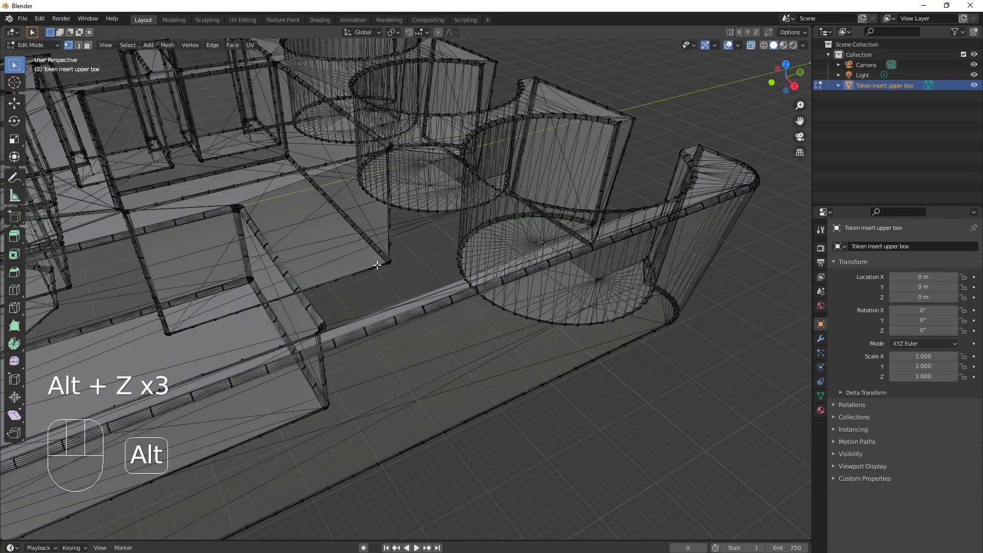
pyautogui.hotkey('alt', 'z')
# Undo the vertex deletion and dissolve the selected On Mars lettering vertices instead
pyautogui.hotkey('ctrl', 'z')
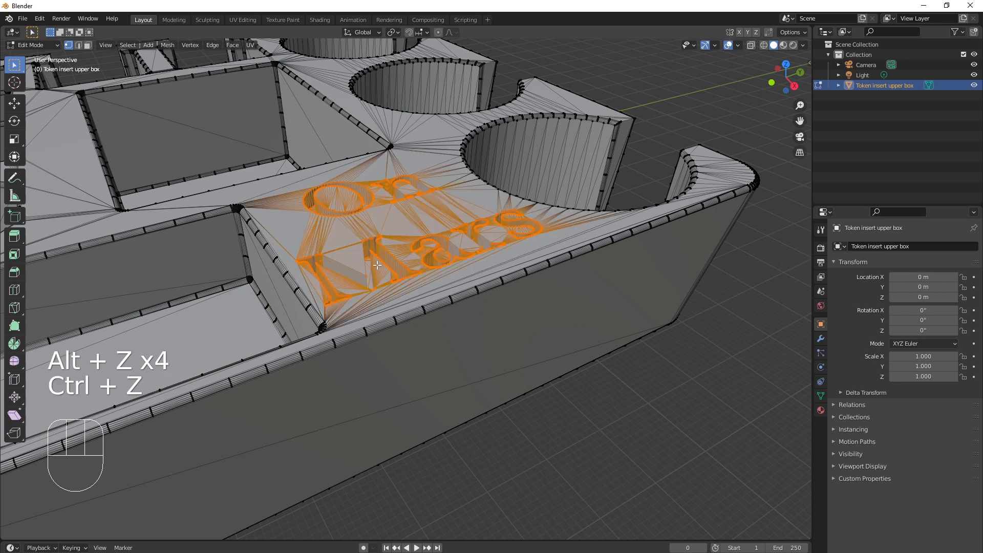
pyautogui.rightClick(389, 243)
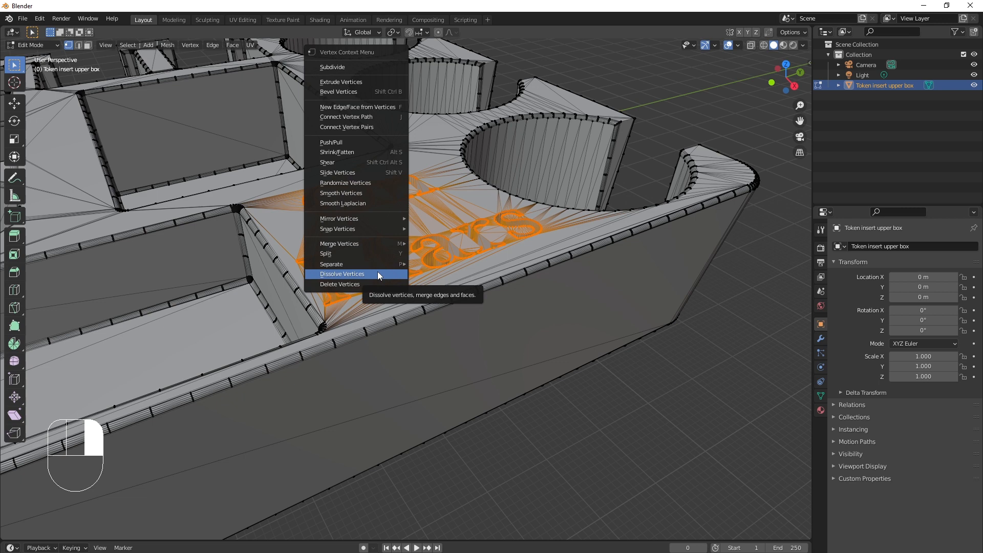
pyautogui.moveTo(377, 272); pyautogui.dragTo(377, 272, button='right')
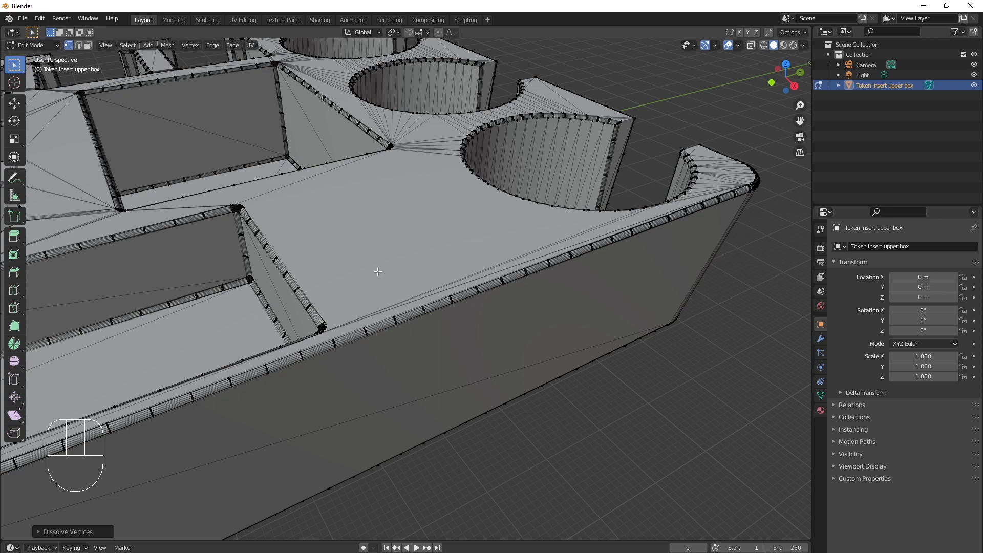
pyautogui.keyDown('shift'); pyautogui.moveTo(377, 272); pyautogui.dragTo(477, 316, button='middle'); pyautogui.keyUp('shift')
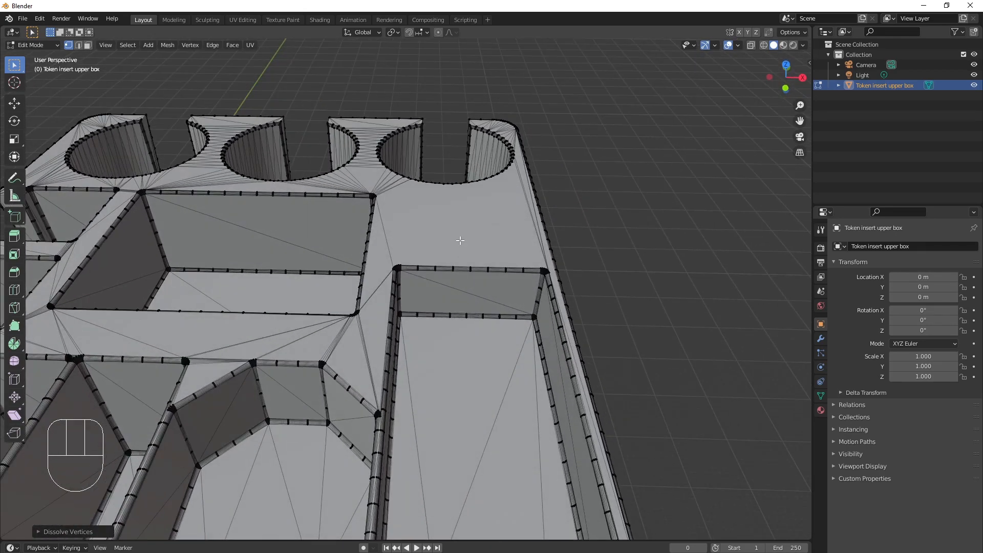
pyautogui.scroll(-3, 460, 241)
pyautogui.moveTo(463, 260); pyautogui.dragTo(382, 275, button='middle')
pyautogui.scroll(1, 412, 268)
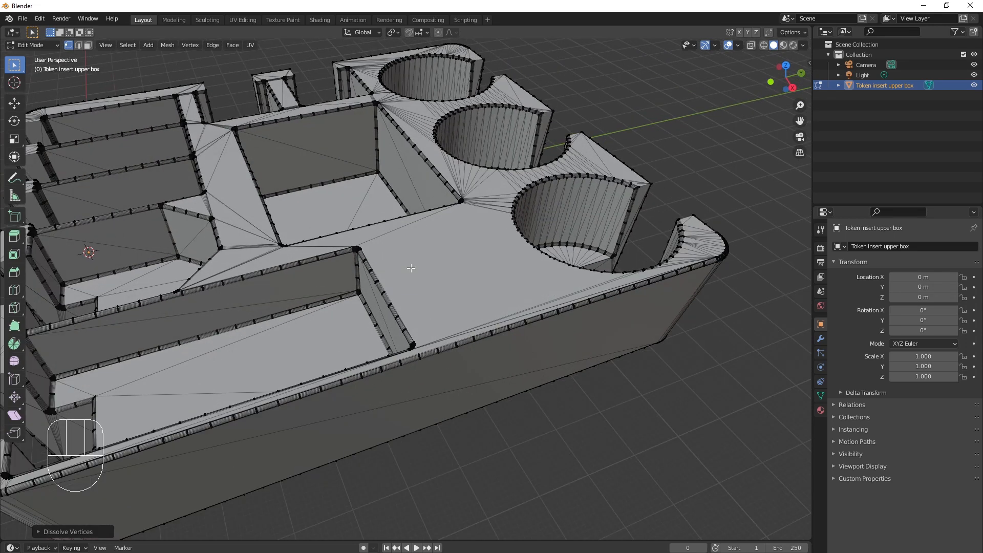
pyautogui.scroll(-2, 411, 268)
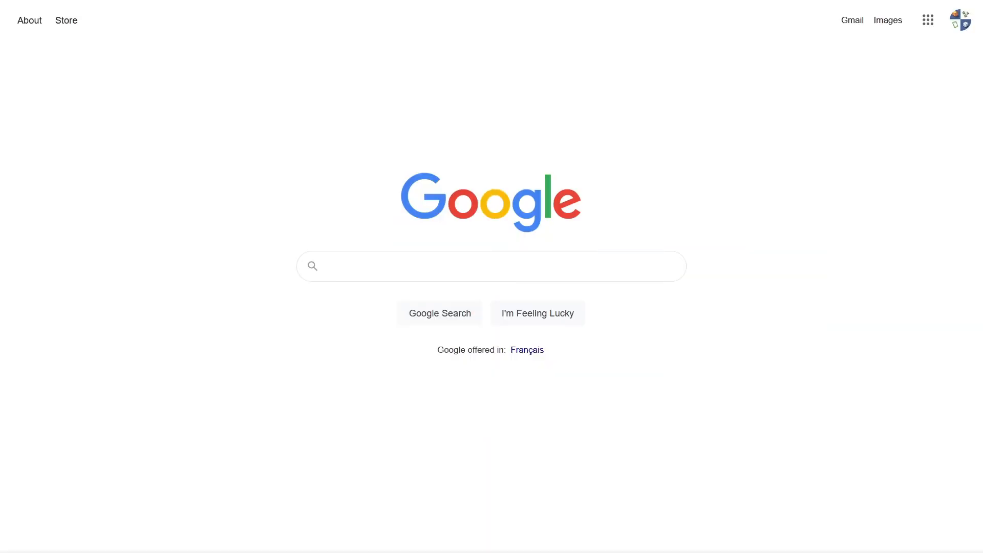
# Switch to Google in the browser, search for "on mars" and show the image results
pyautogui.click(464, 270)
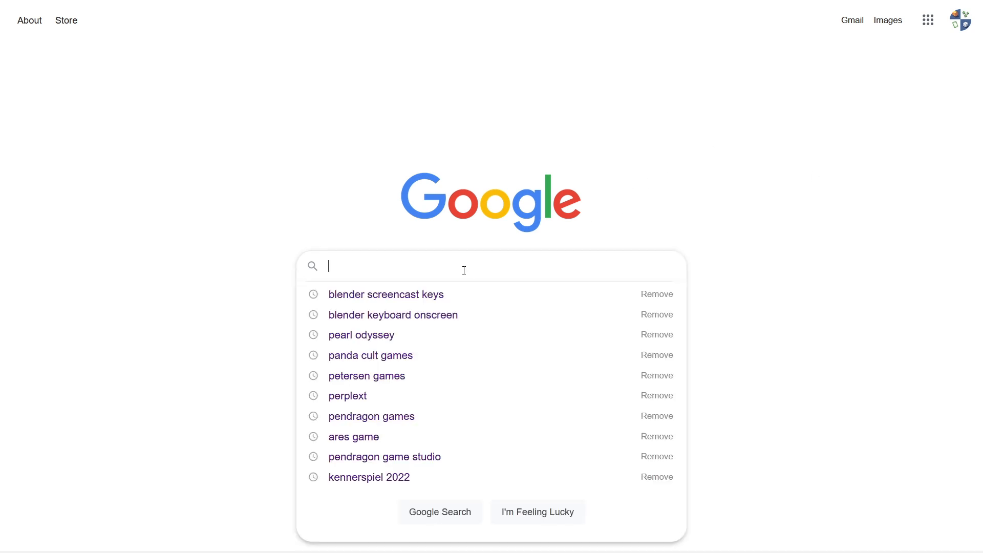
pyautogui.write('on mars')
pyautogui.press('Return')
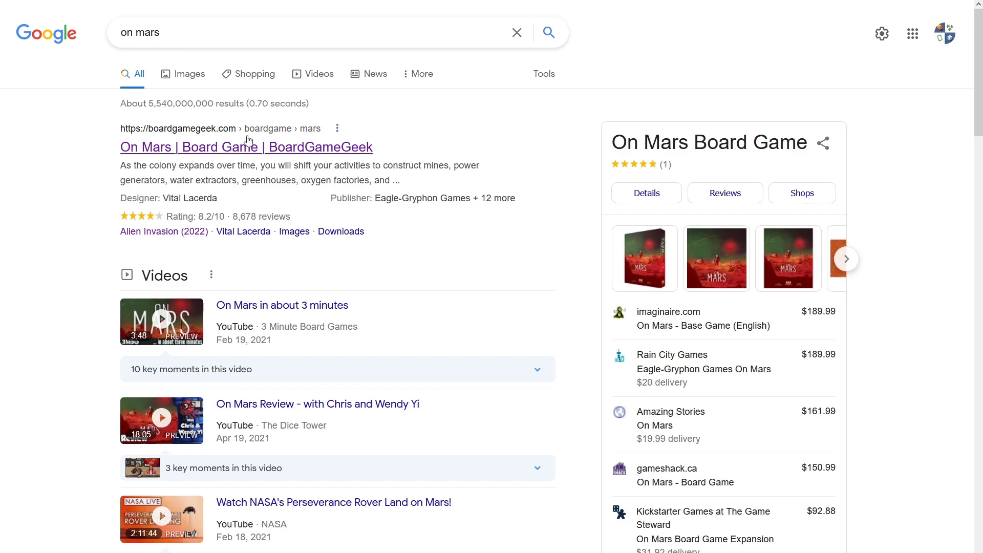
pyautogui.click(182, 76)
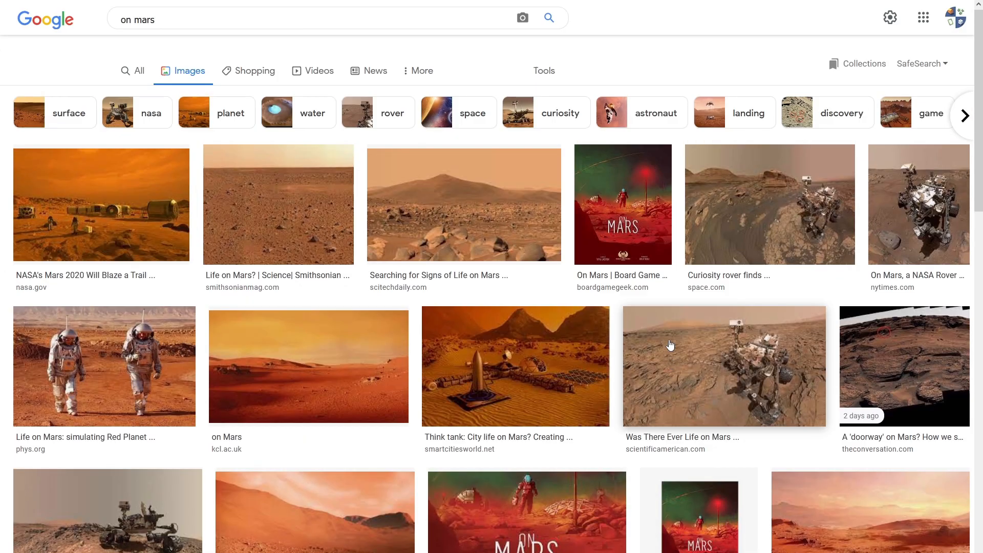
# Preview the Meeple Mountain On Mars title image from the search results and copy its image link
pyautogui.scroll(-3, 525, 470)
pyautogui.click(527, 391)
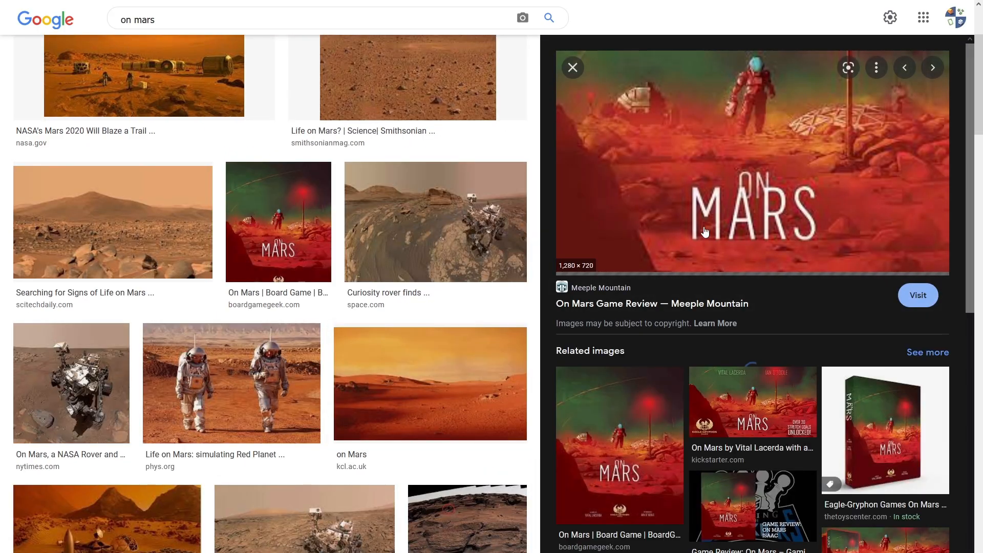
pyautogui.rightClick(772, 175)
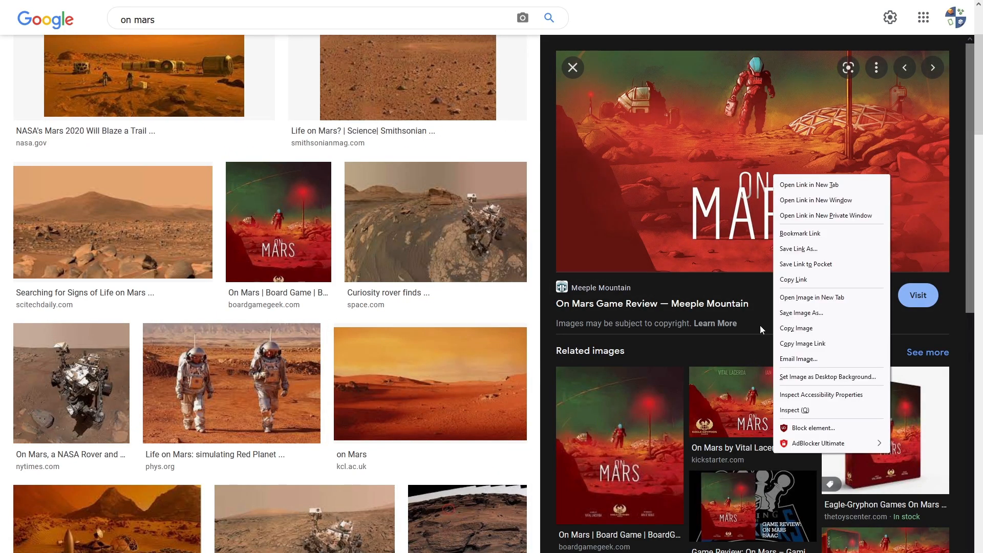
pyautogui.click(808, 346)
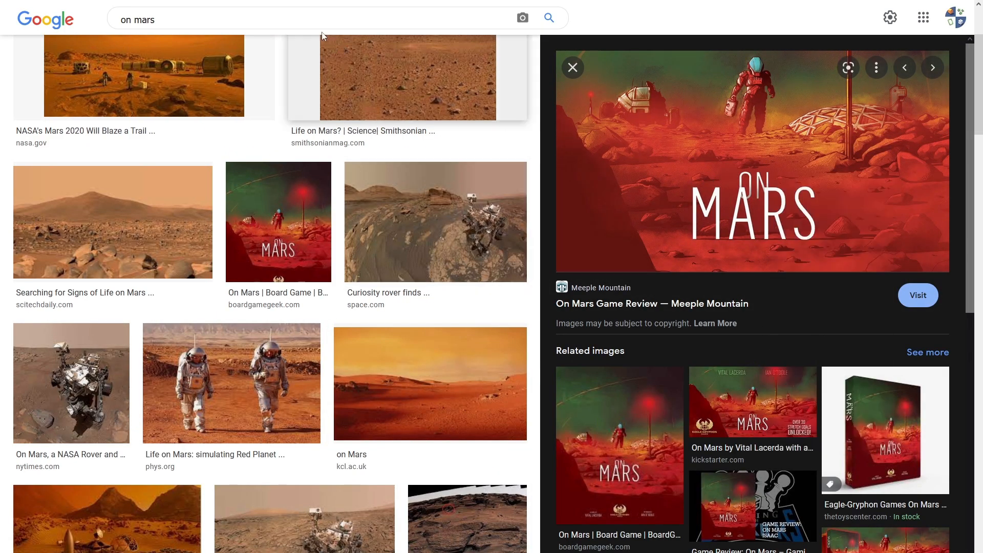
# Open the copied image link on its own and copy the full-size On Mars image
pyautogui.moveTo(319, 1)
pyautogui.click(364, 31)
pyautogui.hotkey('ctrl', 'v')
pyautogui.press('Return')
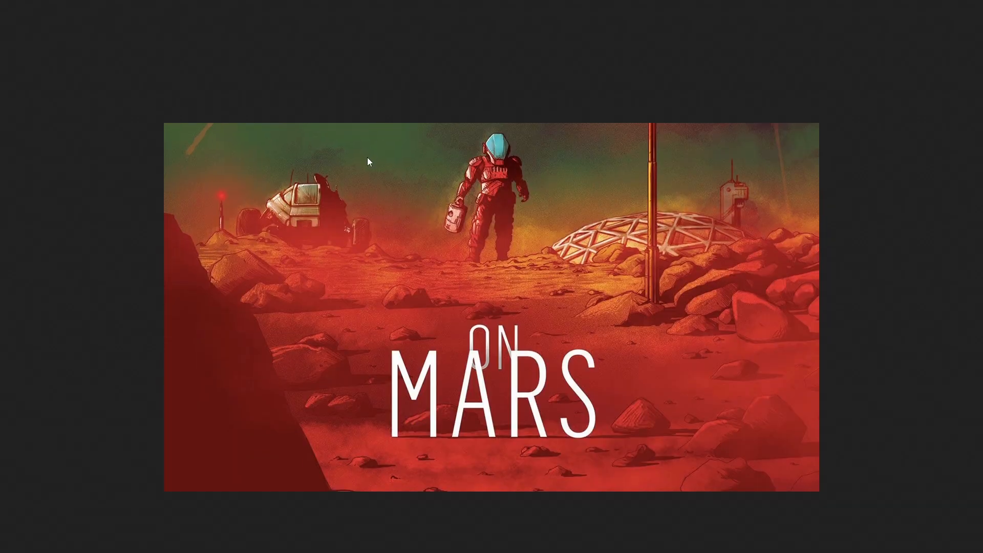
pyautogui.rightClick(367, 158)
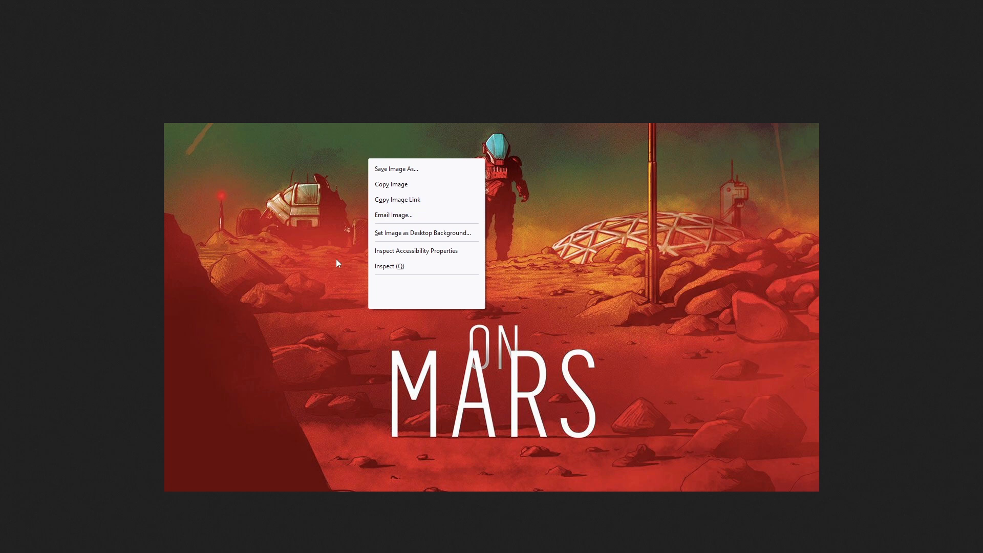
pyautogui.click(382, 184)
# Open MyFonts WhatTheFont from a "what the font" search and identify the font of the ON MARS lettering in the uploaded image
pyautogui.hotkey('alt', 'Left')
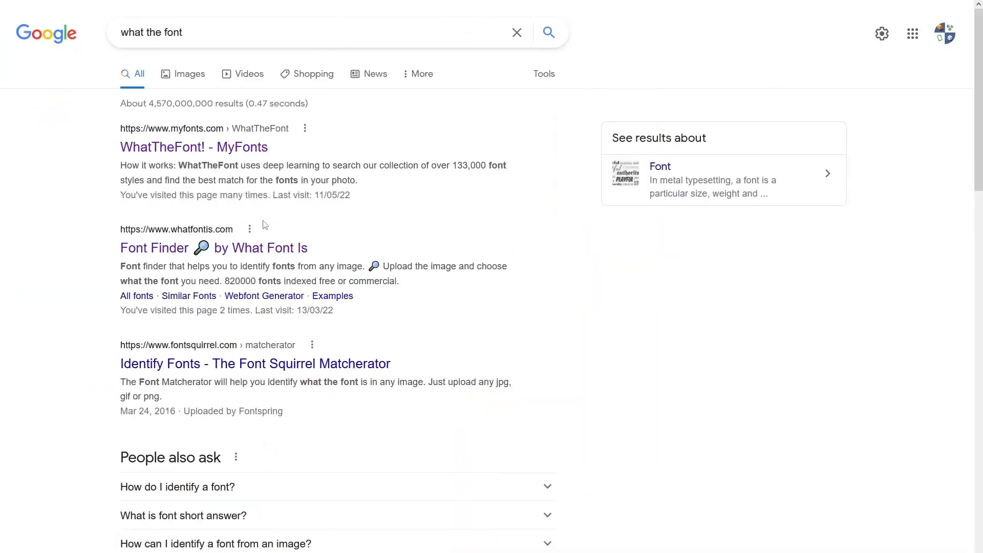
pyautogui.click(206, 154)
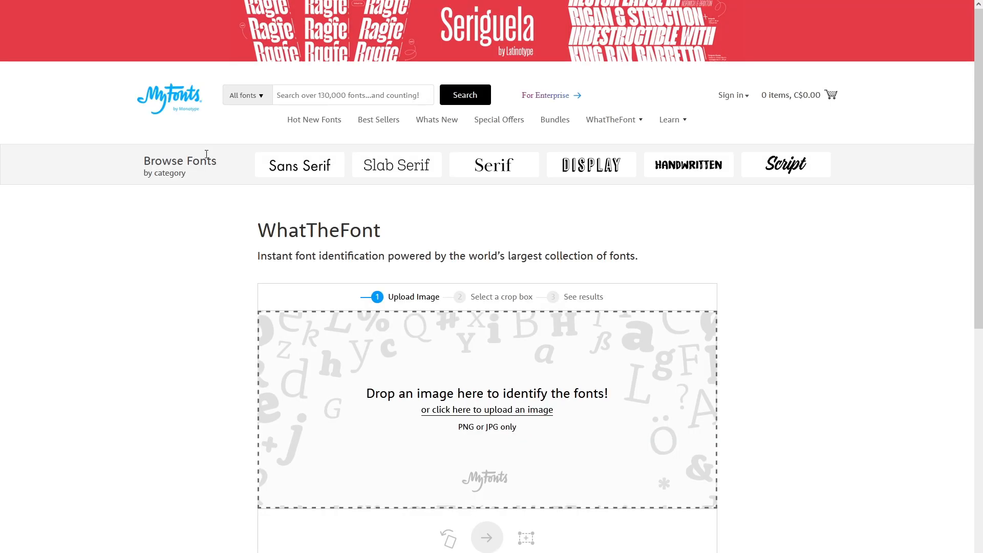
pyautogui.moveTo(154, 1)
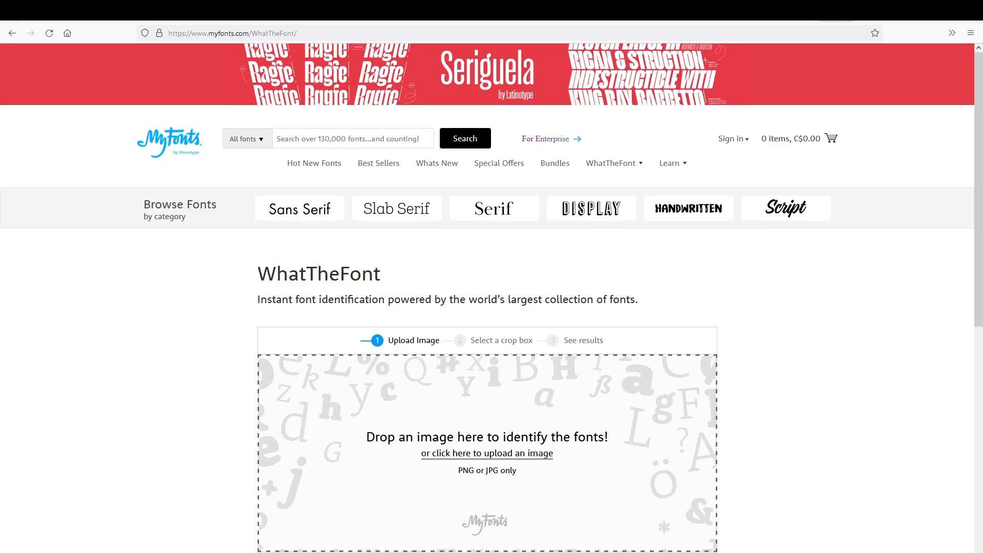
pyautogui.scroll(-2, 179, 334)
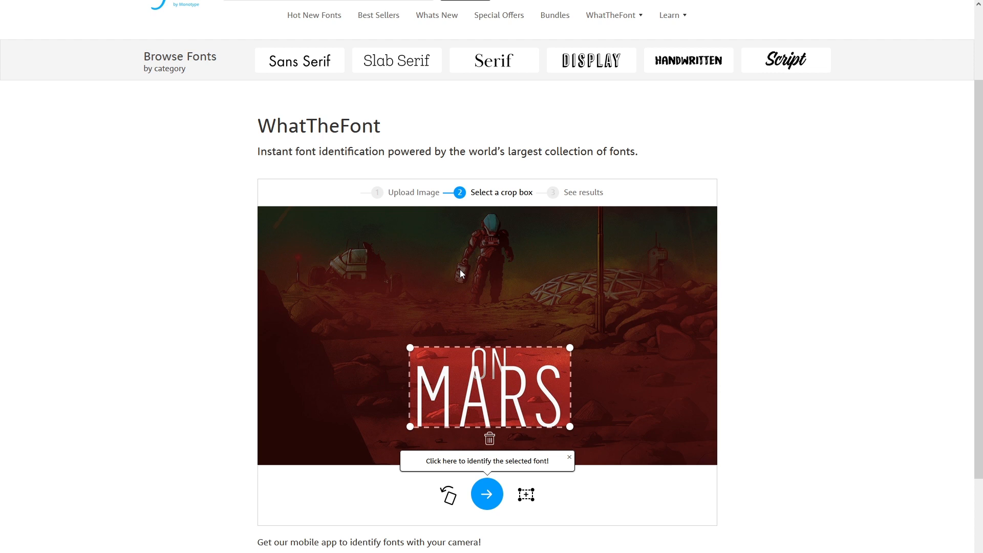
pyautogui.click(489, 498)
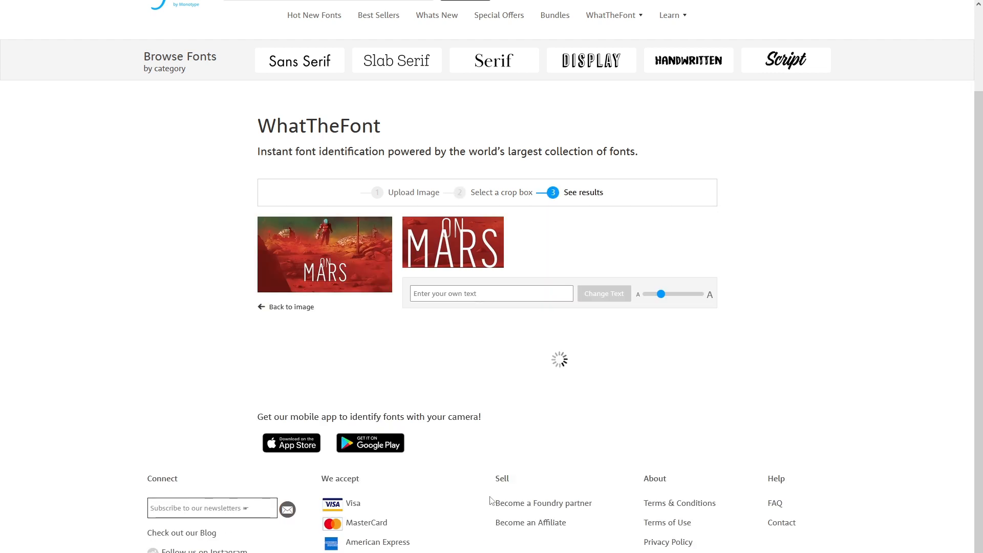
pyautogui.scroll(-1, 343, 379)
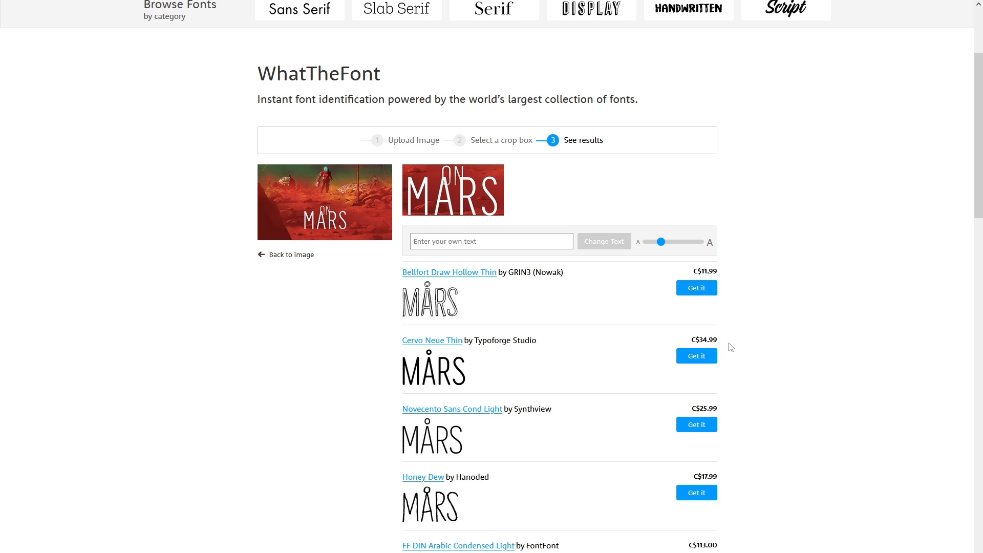
# Copy the font name Cervo Neue Thin and search Google for "Cervo Neue Thin alternative"
pyautogui.moveTo(389, 344); pyautogui.dragTo(463, 346)
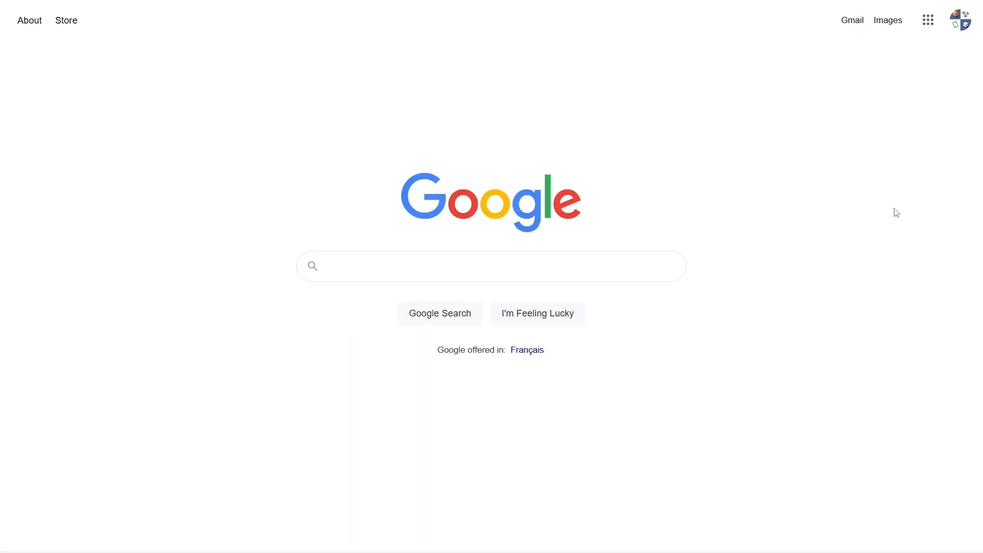
pyautogui.write('Cervo Neue Thin')
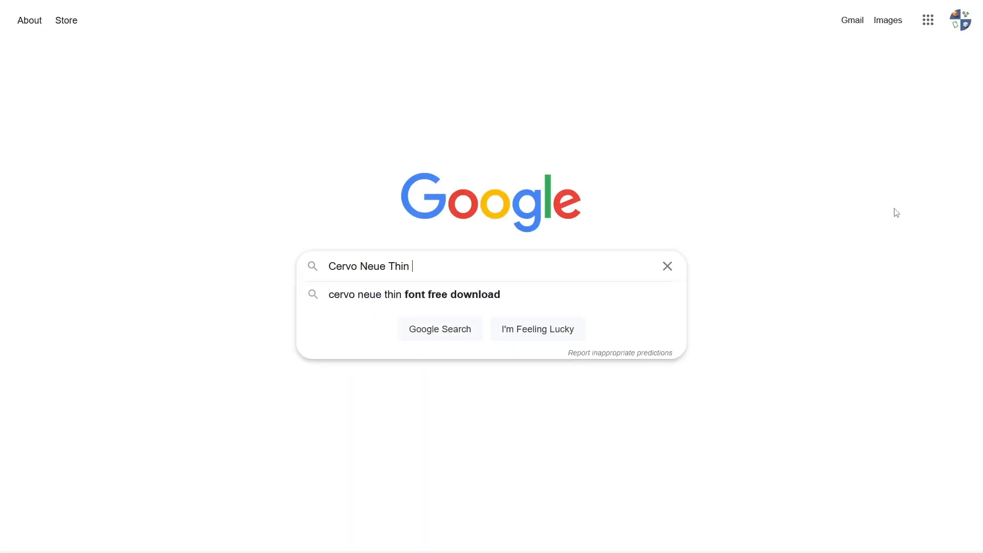
pyautogui.write('alternative')
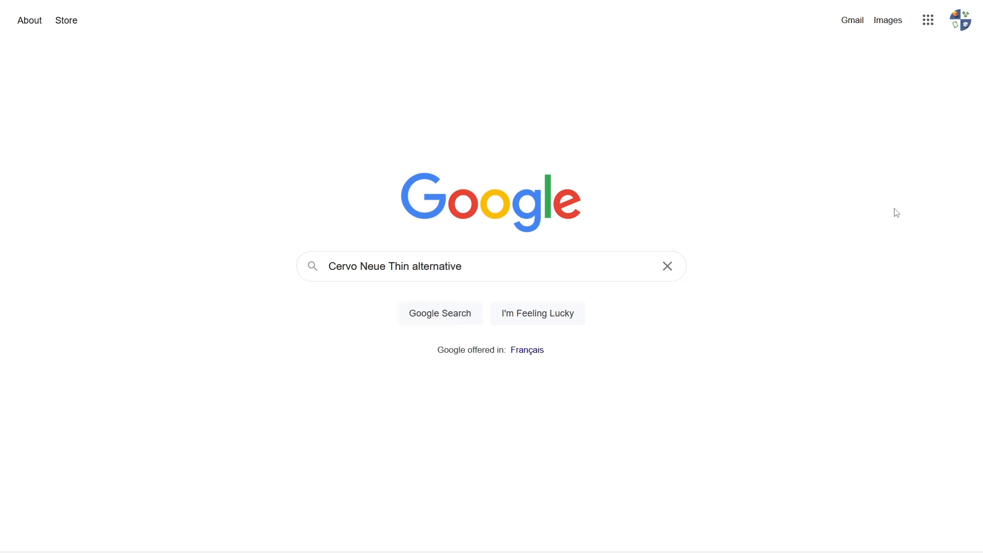
pyautogui.press('Return')
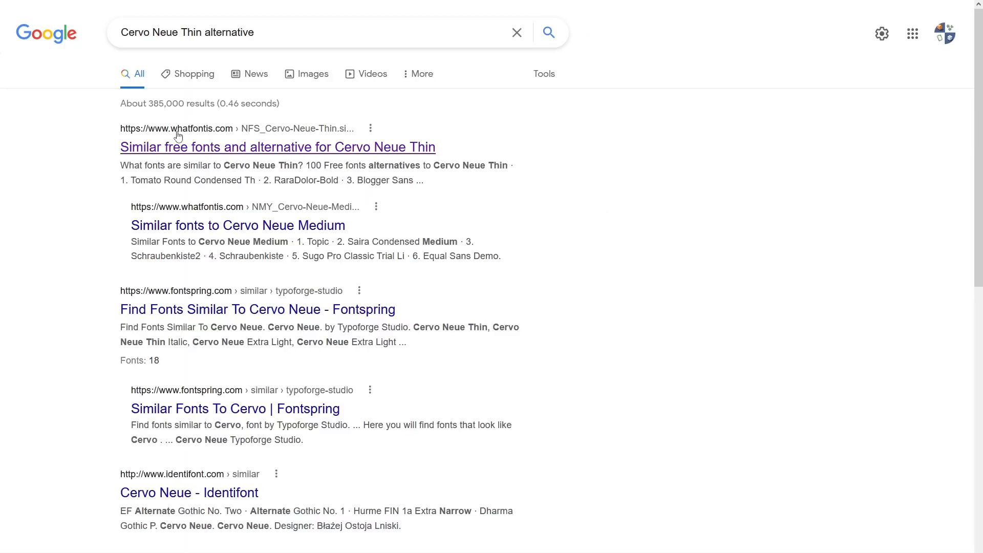
# Open the WhatFontIs result listing similar free fonts and alternatives for Cervo Neue Thin
pyautogui.click(242, 150)
pyautogui.rightClick(262, 152)
pyautogui.click(295, 162)
pyautogui.click(530, 1)
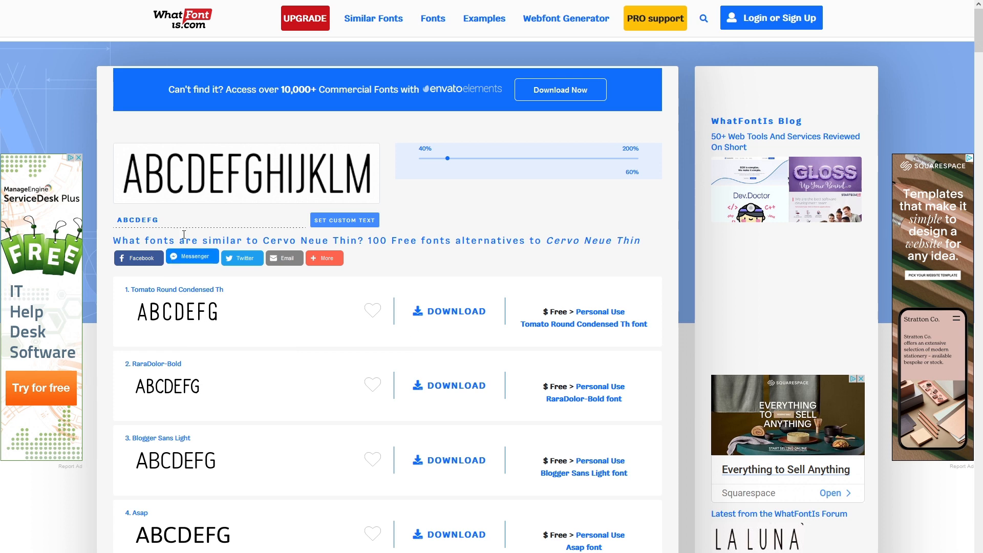
# Set the font previews' custom text to ON MARS and compare the free alternatives with the game's title lettering
pyautogui.moveTo(159, 221); pyautogui.dragTo(115, 223)
pyautogui.write('ON MARS')
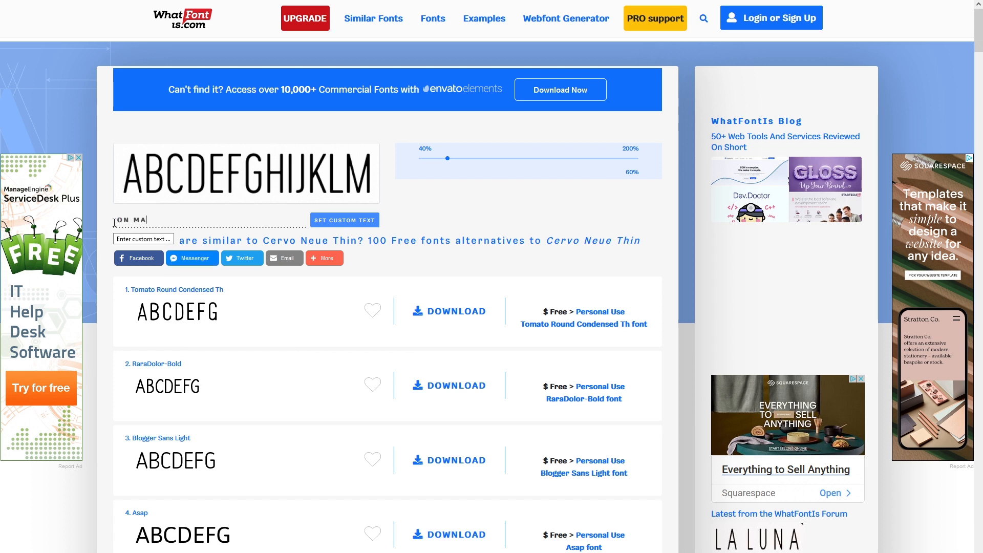
pyautogui.click(326, 221)
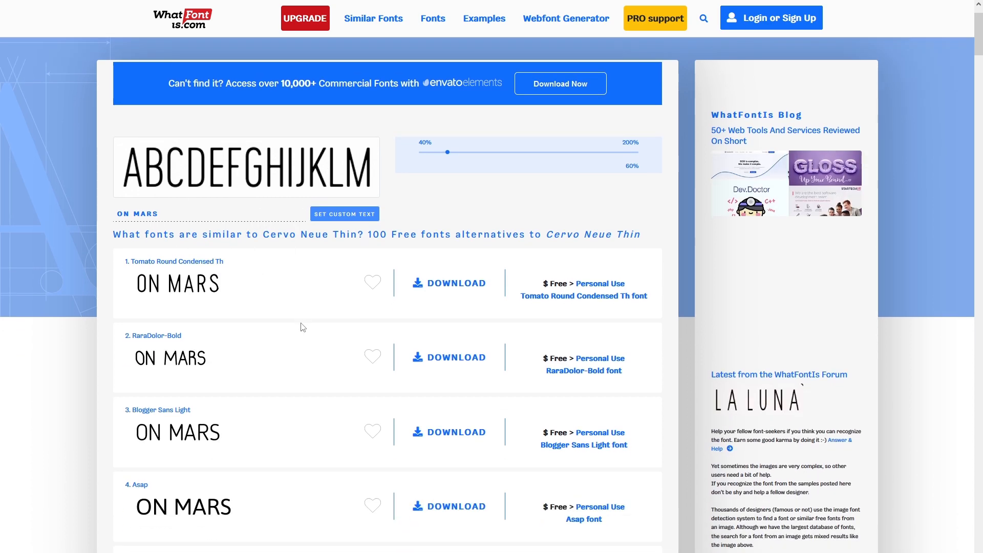
pyautogui.moveTo(206, 297)
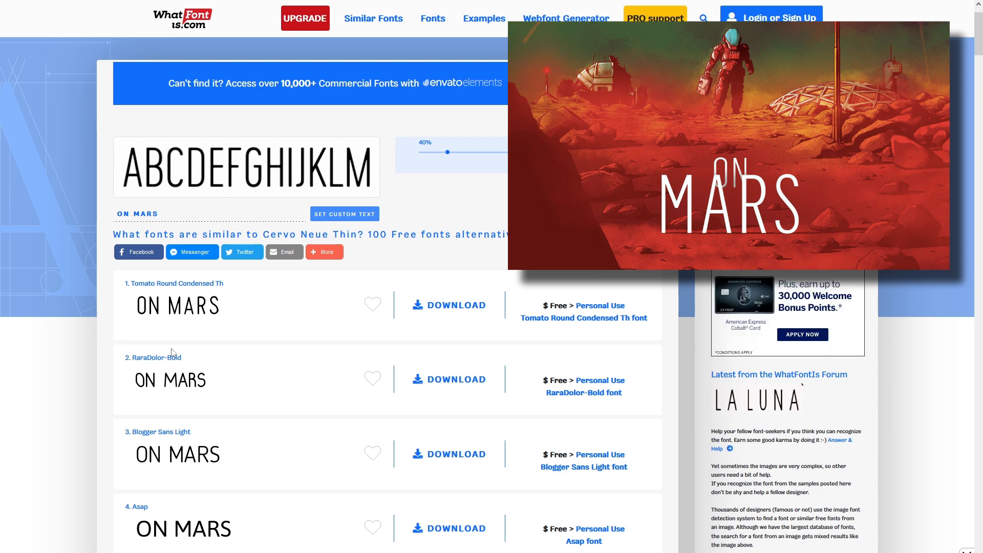
pyautogui.moveTo(151, 323)
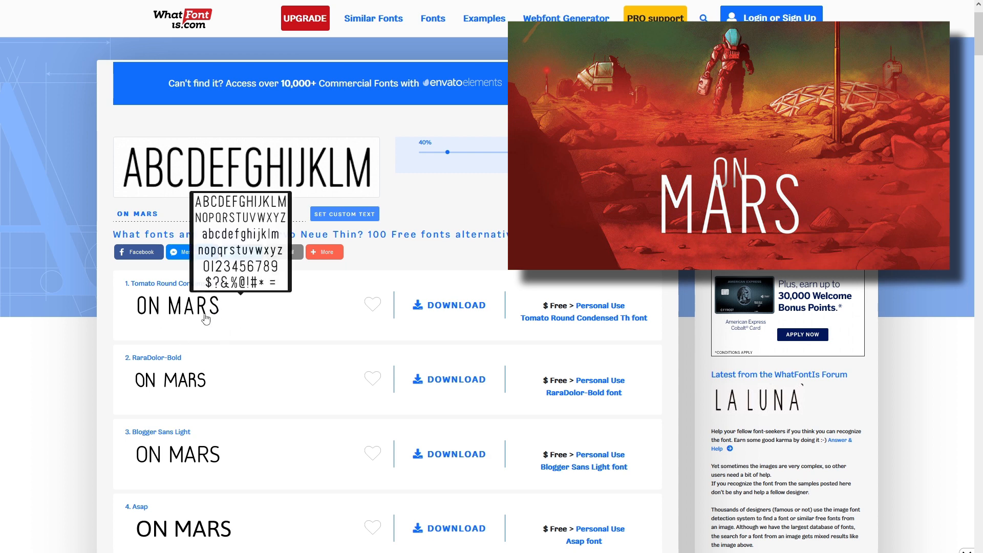
pyautogui.click(256, 337)
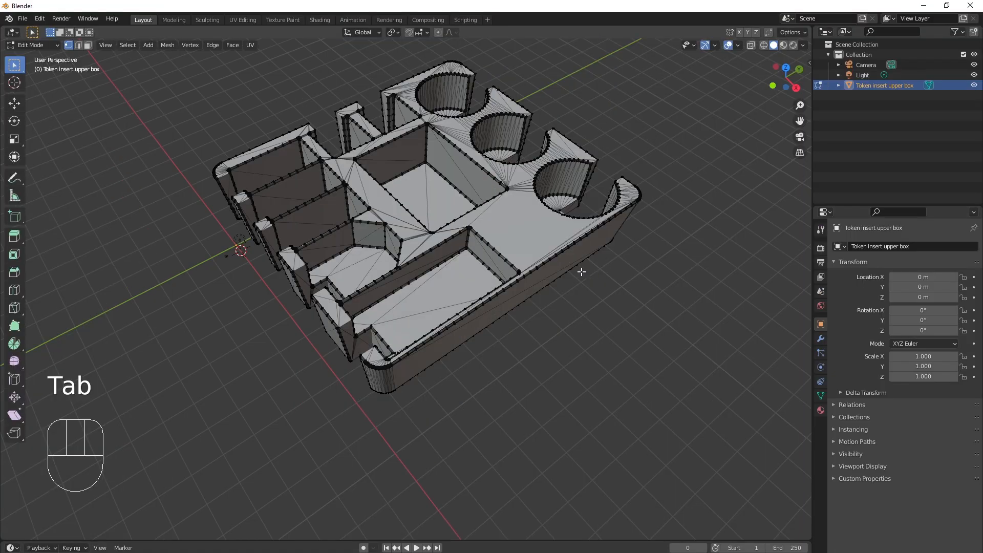
# Switch to Blender, return the token holder to Object Mode and add a text object in top view
pyautogui.press('Tab')
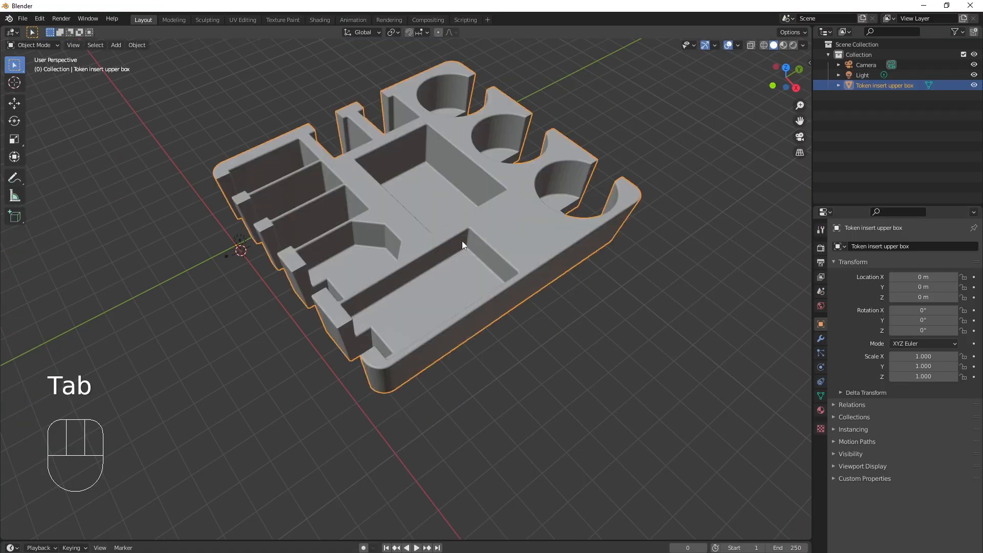
pyautogui.press('KP_7')
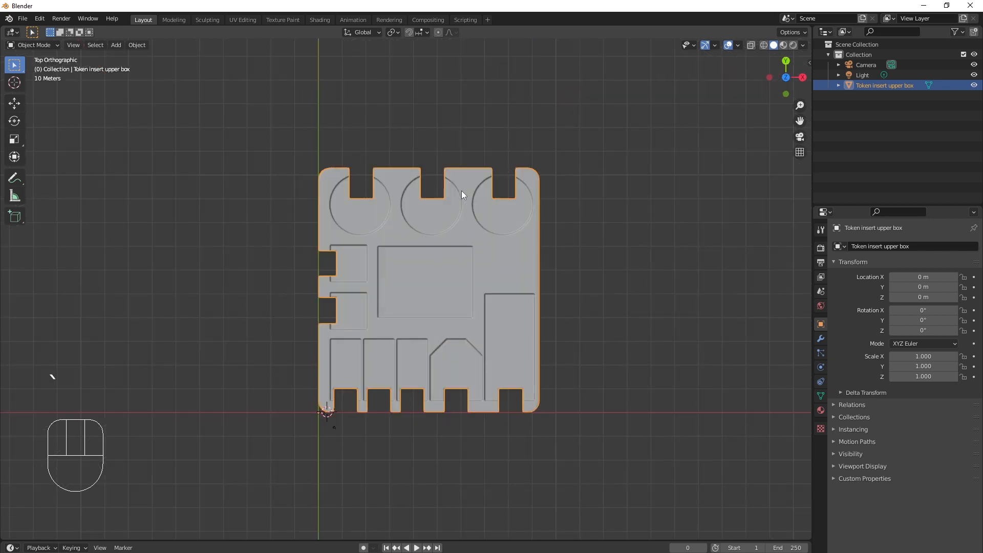
pyautogui.hotkey('shift', 'a')
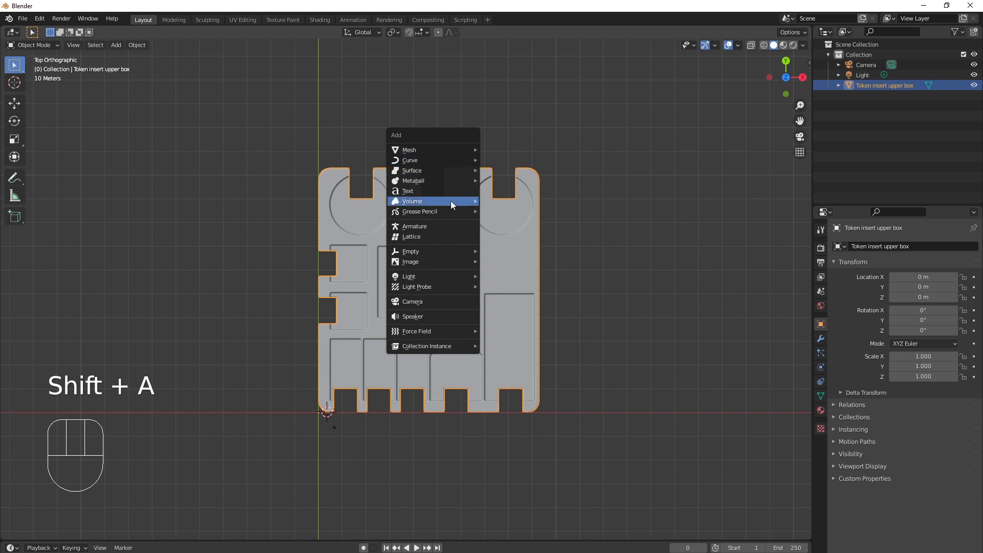
pyautogui.click(459, 191)
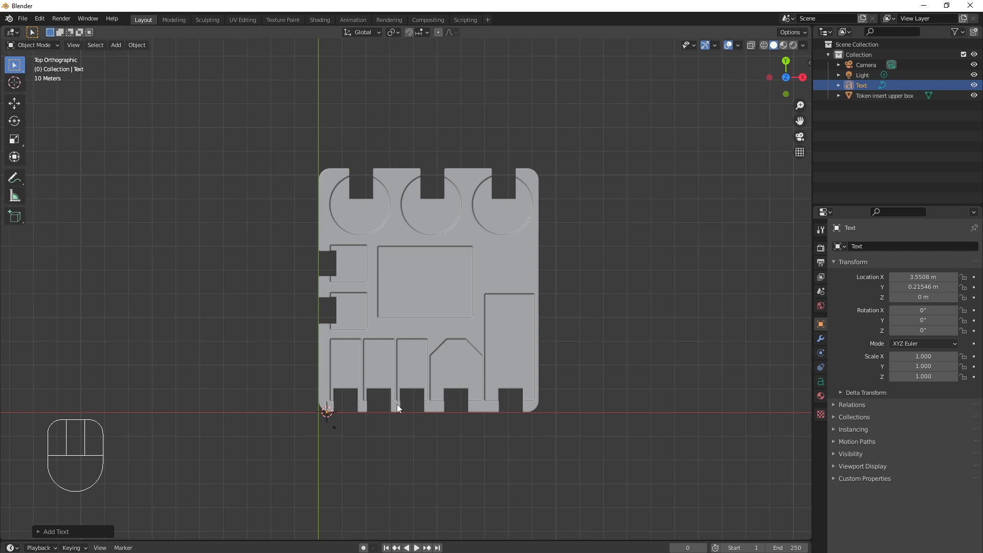
pyautogui.press('KP_Decimal')
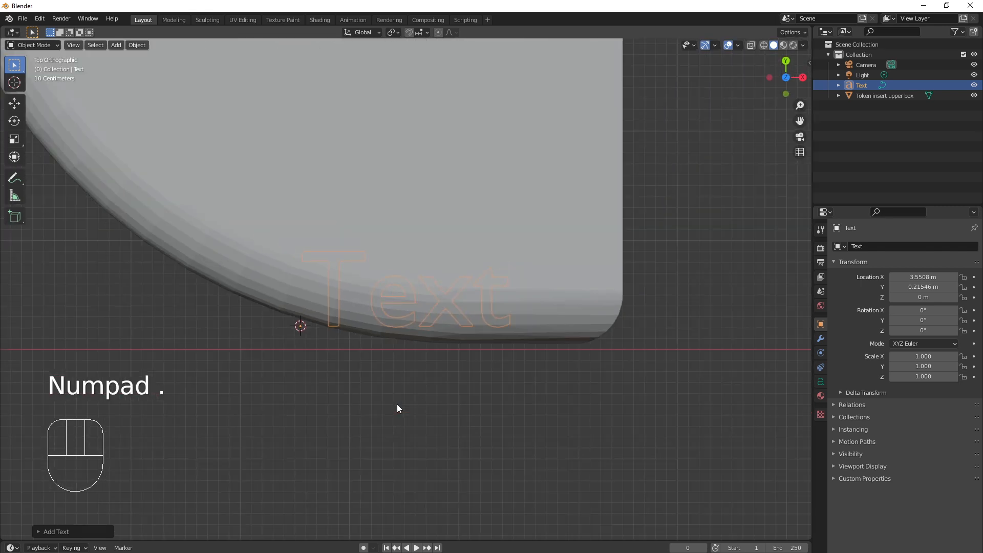
pyautogui.scroll(-2, 397, 404)
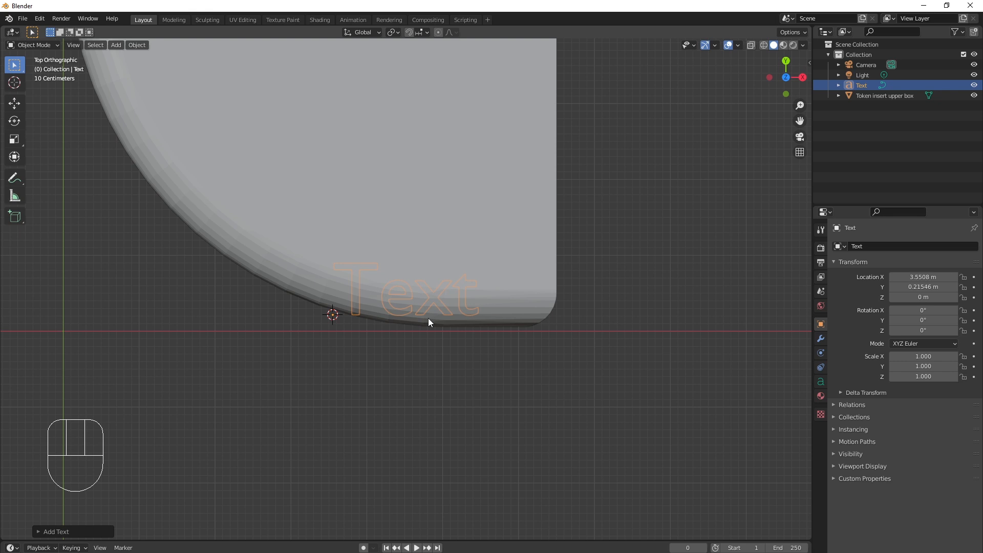
# Replace the text object's default content with ON MARS
pyautogui.press('Tab')
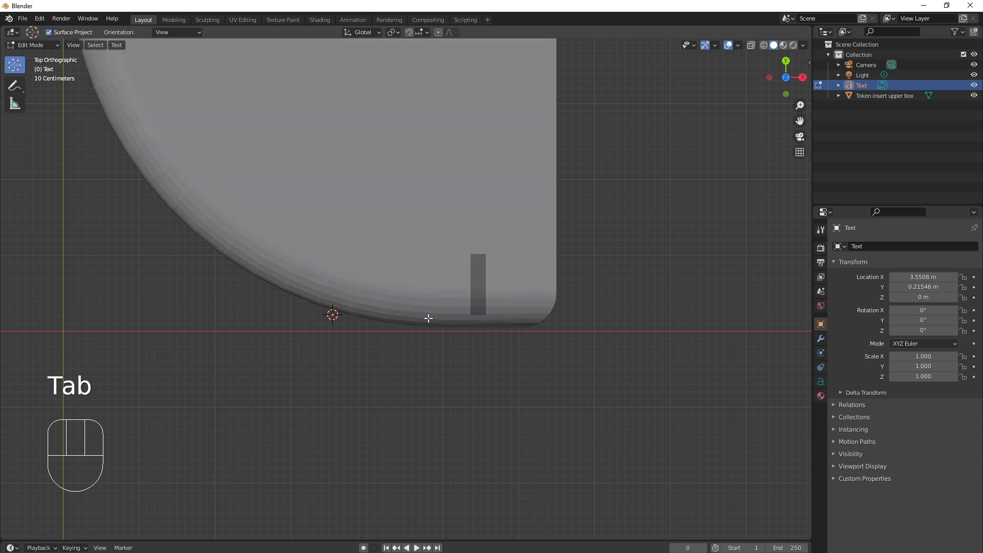
pyautogui.press('BackSpace')
pyautogui.press('BackSpace')
pyautogui.press('BackSpace')
pyautogui.press('BackSpace')
pyautogui.press('BackSpace')
pyautogui.press('BackSpace')
pyautogui.write('ON ')
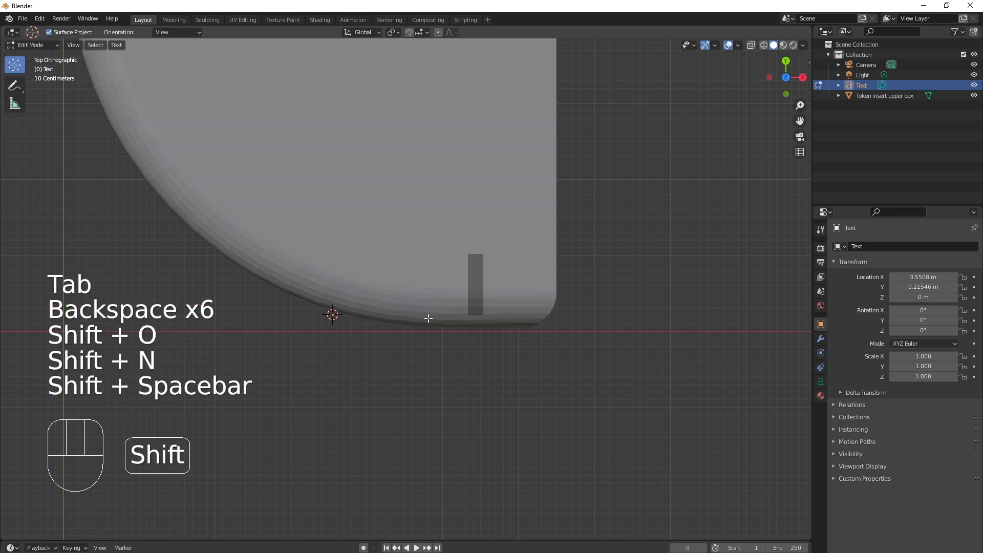
pyautogui.write('MARS')
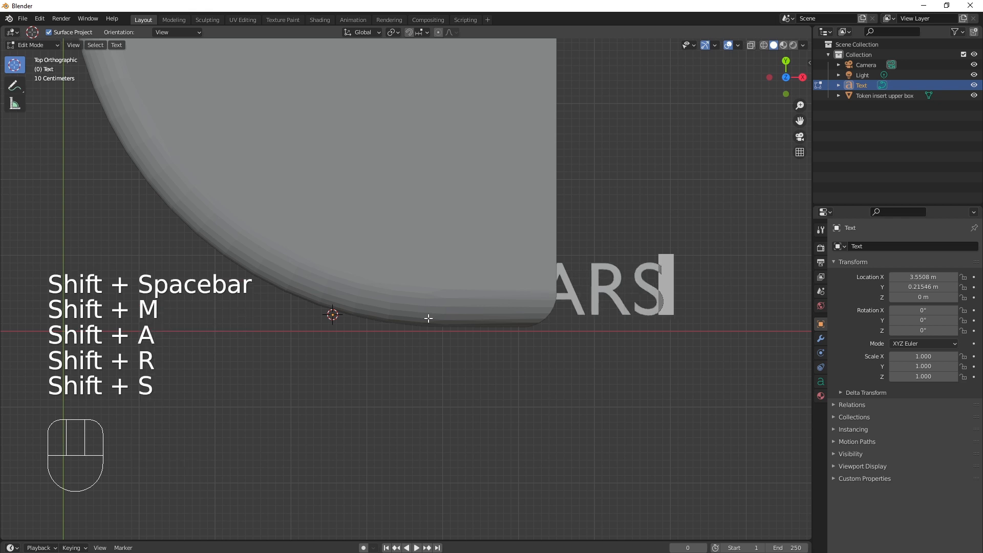
pyautogui.press('Tab')
# Move the ON MARS text just below the token holder's corner, to about X 0.10 m and Y -0.83 m
pyautogui.scroll(-3, 428, 318)
pyautogui.press('g')
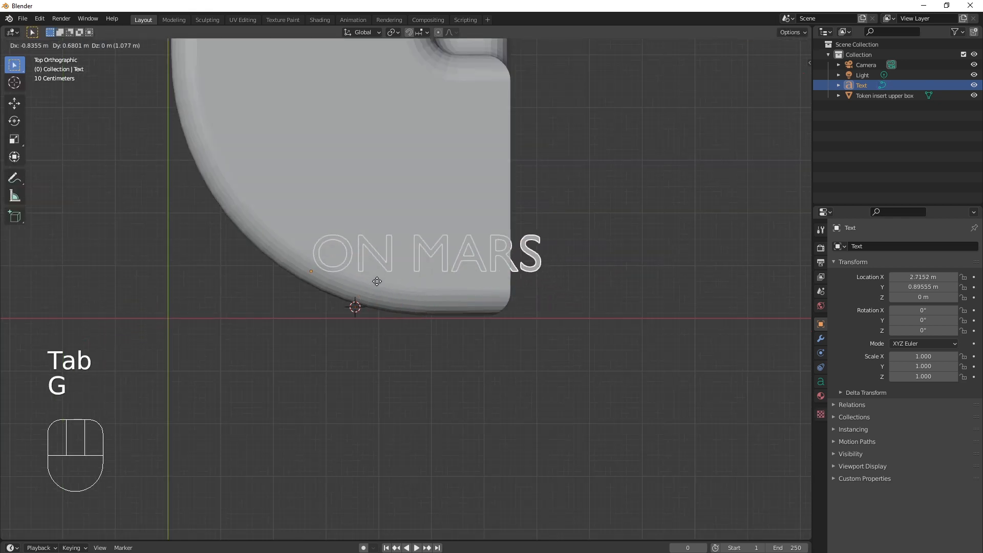
pyautogui.click(288, 361)
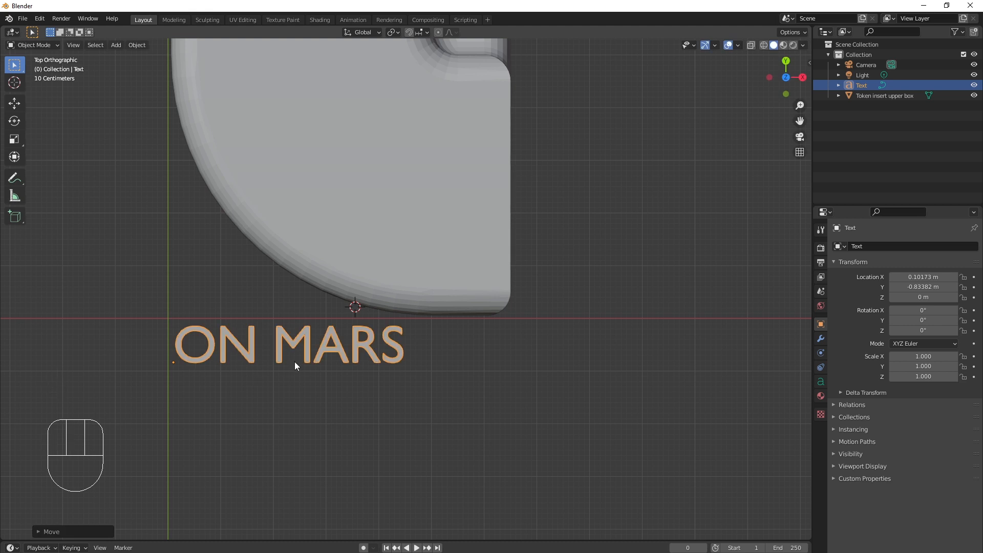
# Load TomatoRoundCondensed-Thin.ttf from the user's Windows fonts folder as the ON MARS text's regular font
pyautogui.click(820, 383)
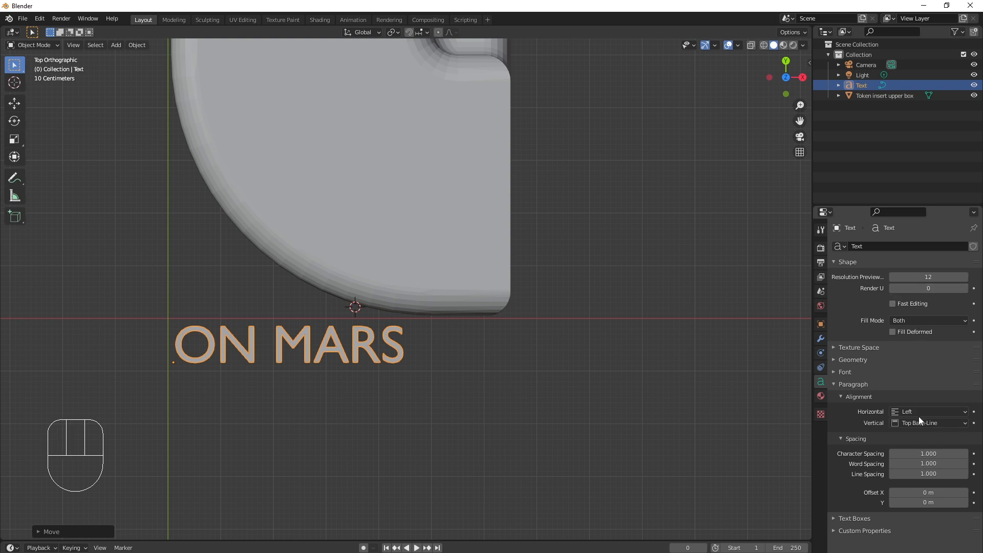
pyautogui.click(835, 374)
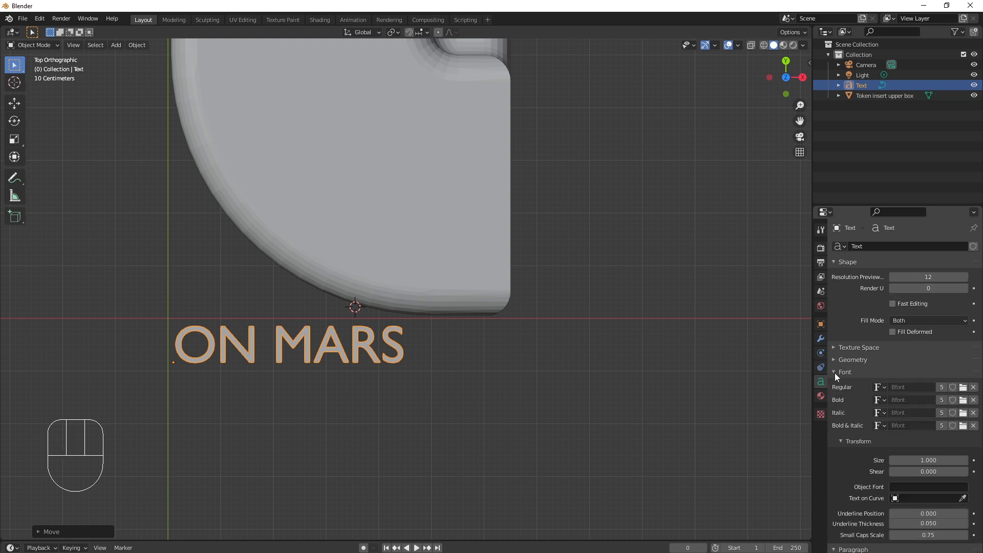
pyautogui.click(964, 387)
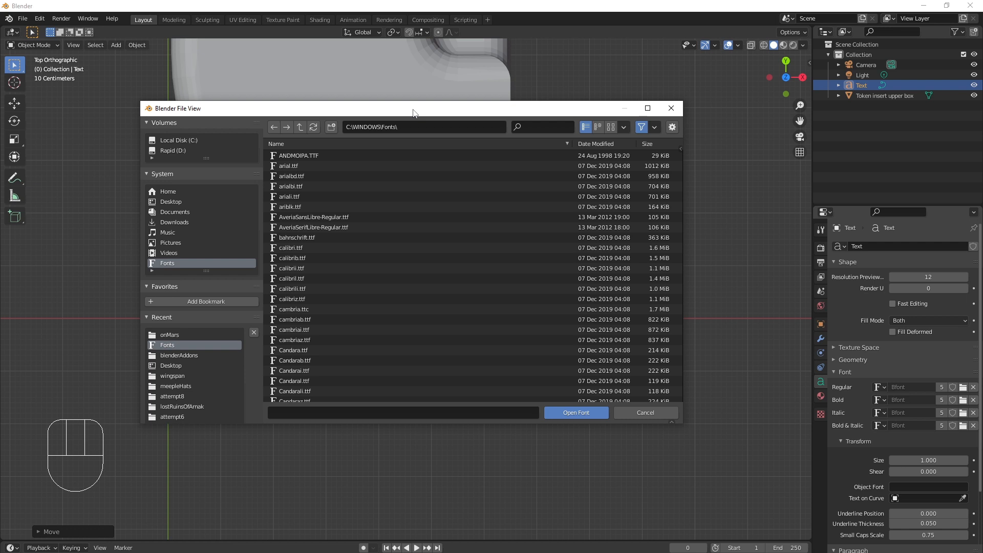
pyautogui.scroll(-20, 336, 285)
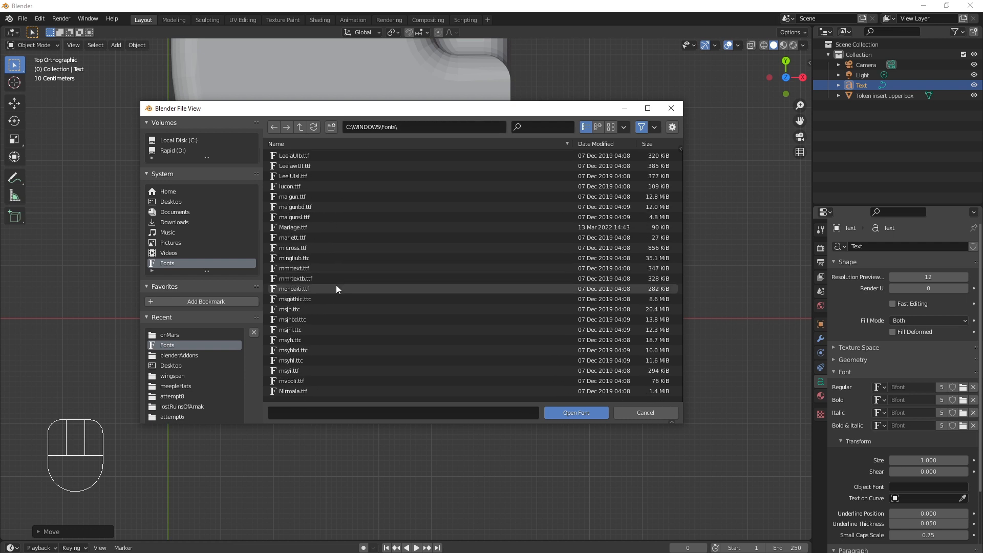
pyautogui.scroll(6, 336, 285)
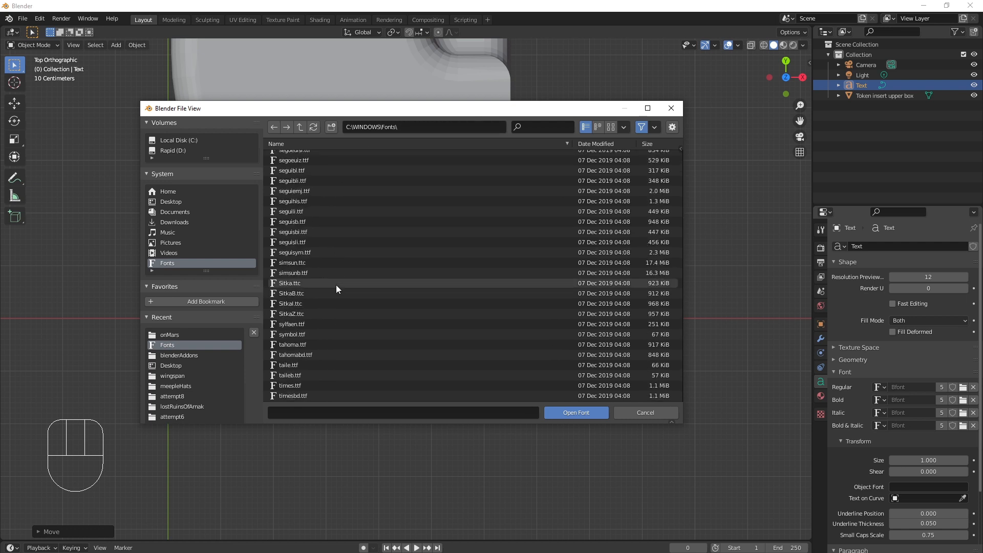
pyautogui.scroll(-5, 336, 285)
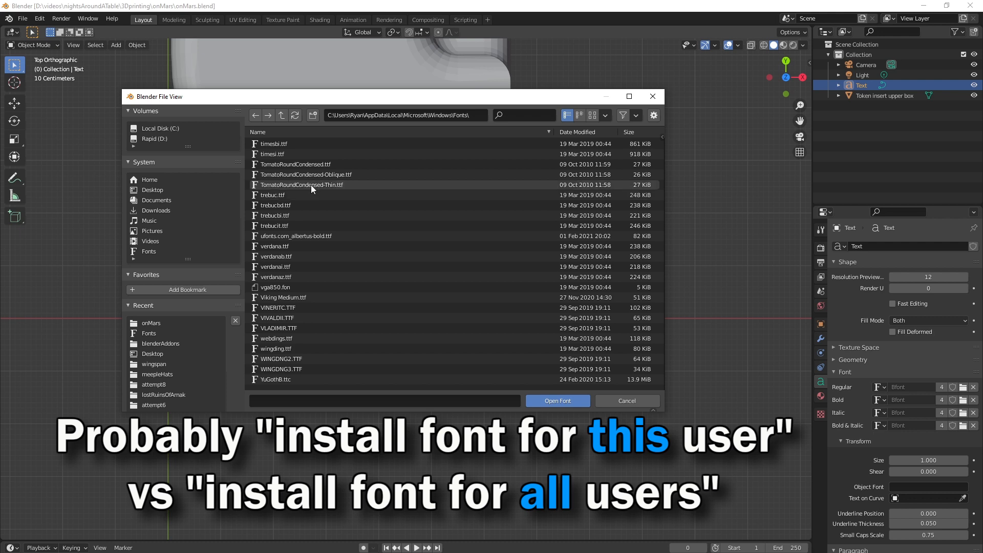
pyautogui.doubleClick(312, 185)
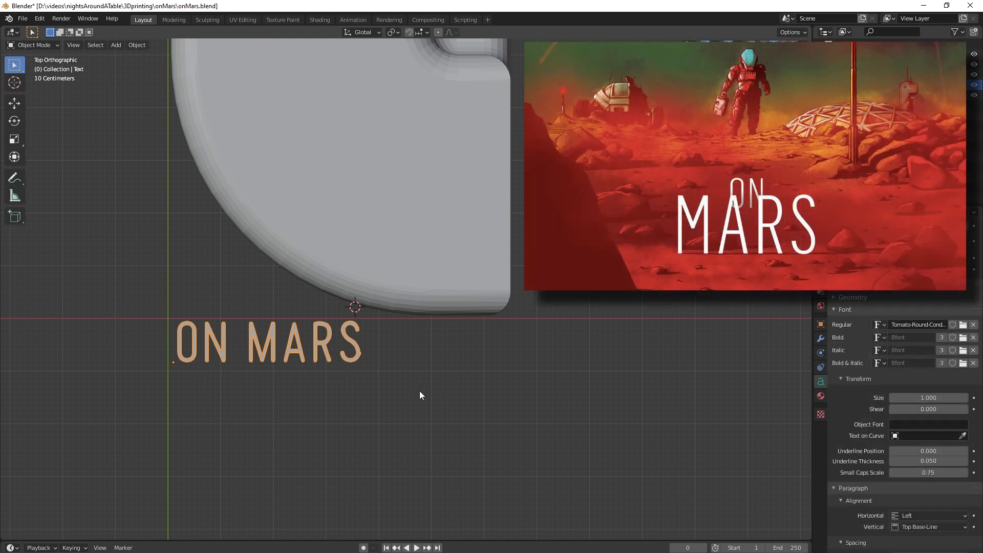
# Set the text's character spacing to 0.8, shorten its content to ON and return to Object Mode
pyautogui.scroll(-3, 861, 409)
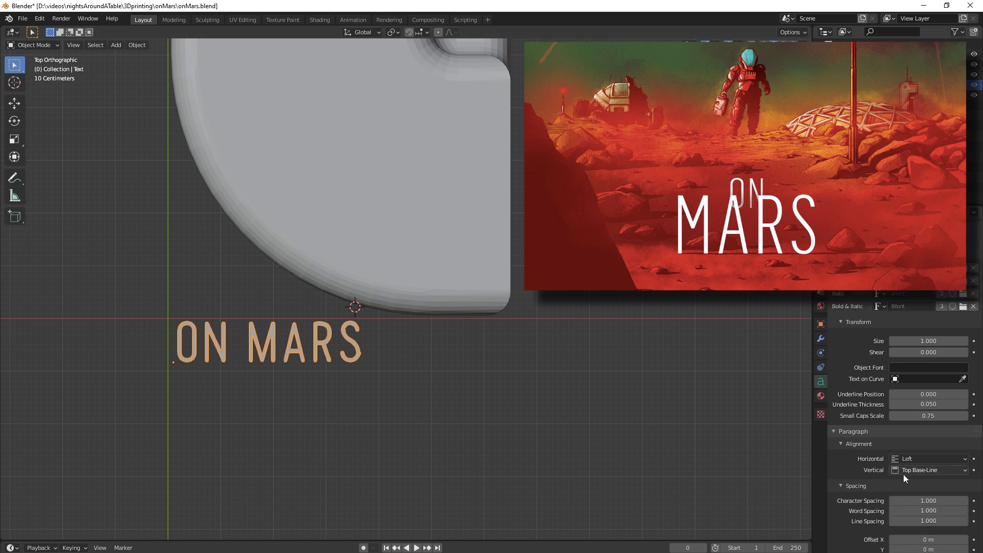
pyautogui.moveTo(928, 501); pyautogui.dragTo(881, 501)
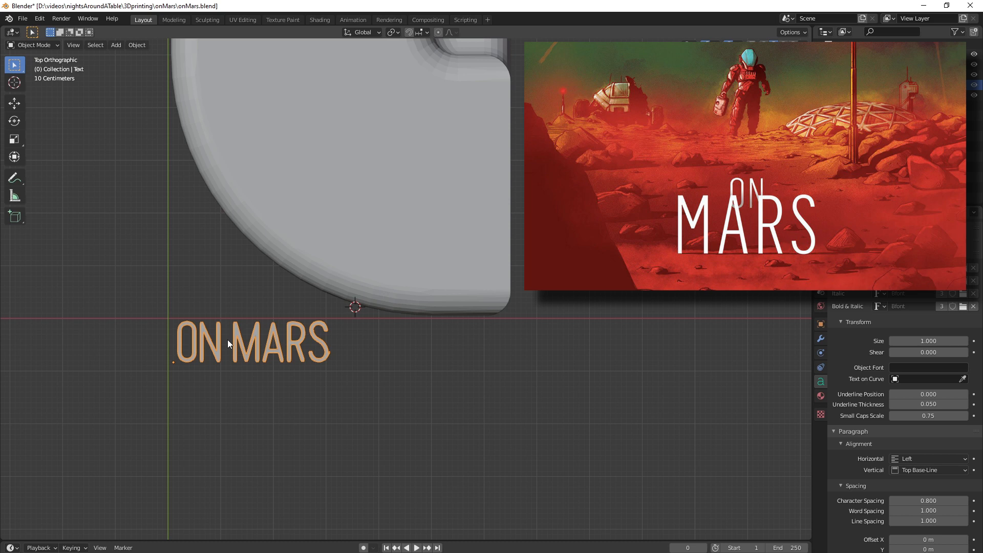
pyautogui.press('Tab')
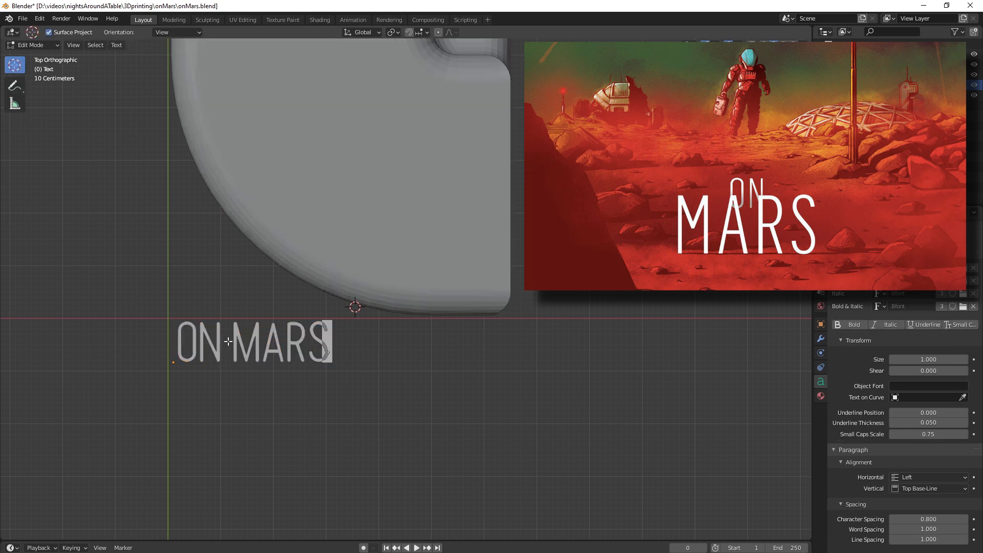
pyautogui.press('BackSpace')
pyautogui.press('BackSpace')
pyautogui.press('BackSpace')
pyautogui.press('BackSpace')
pyautogui.press('BackSpace')
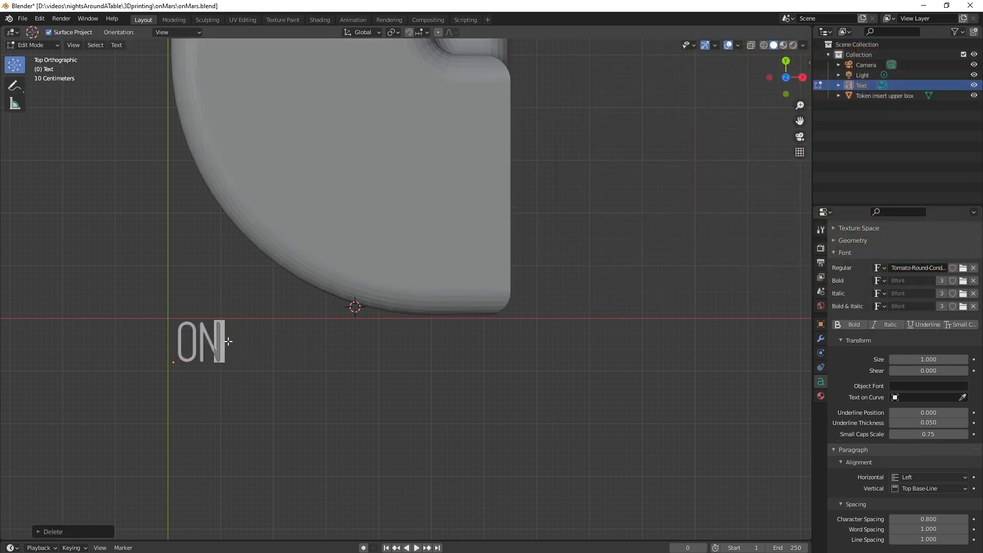
pyautogui.press('Tab')
# Add a second text object and replace its default content with MARS
pyautogui.hotkey('shift', 'a')
pyautogui.moveTo(228, 341)
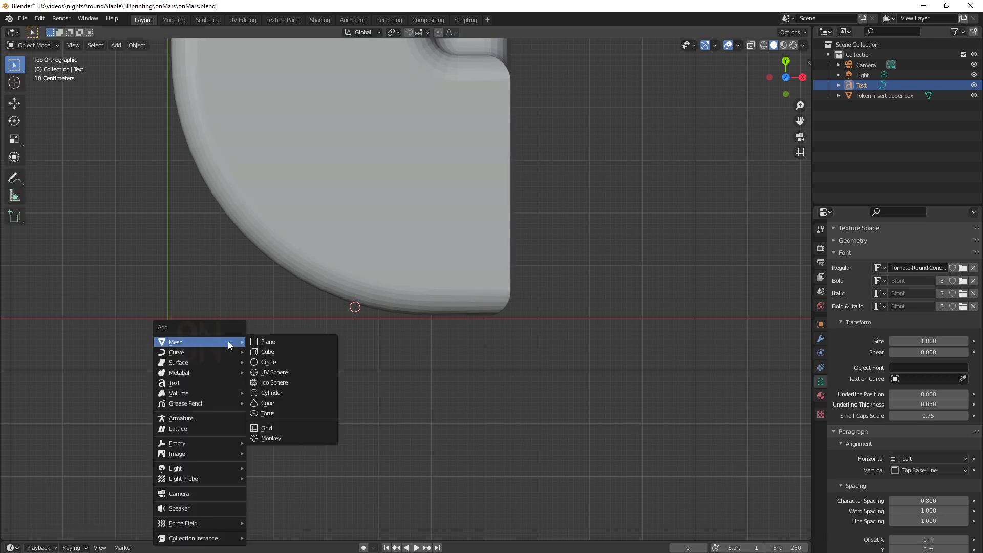
pyautogui.click(229, 384)
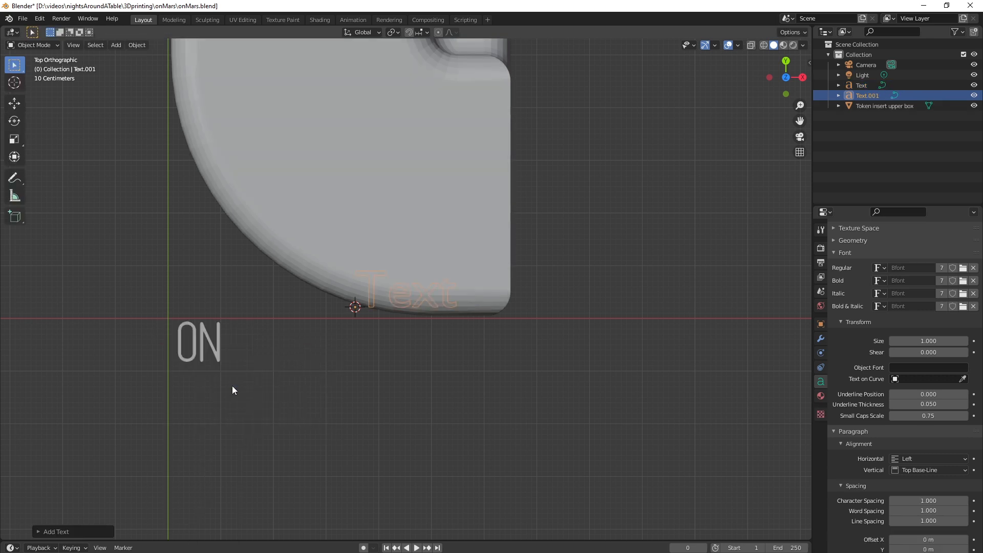
pyautogui.press('Tab')
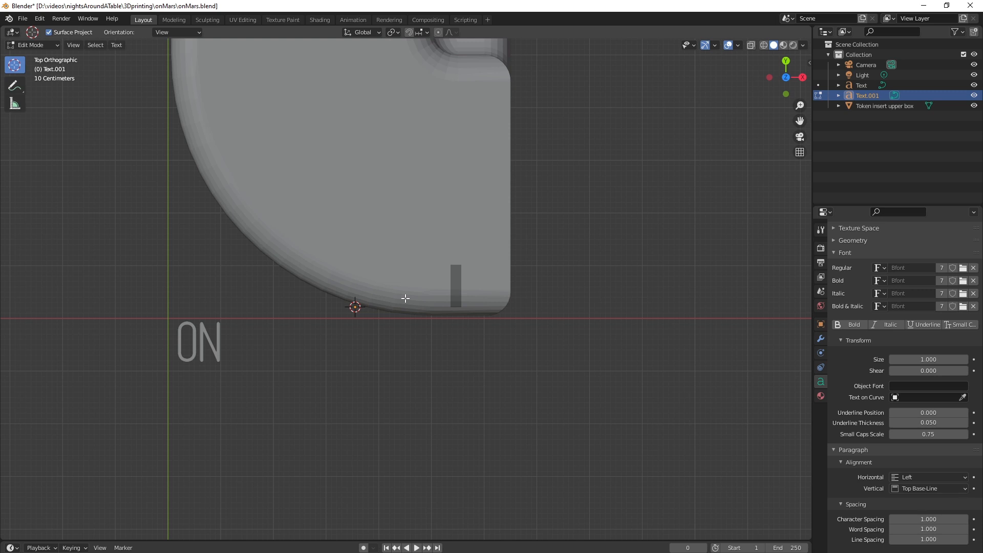
pyautogui.press('BackSpace')
pyautogui.press('BackSpace')
pyautogui.press('BackSpace')
pyautogui.press('BackSpace')
pyautogui.write('MARS')
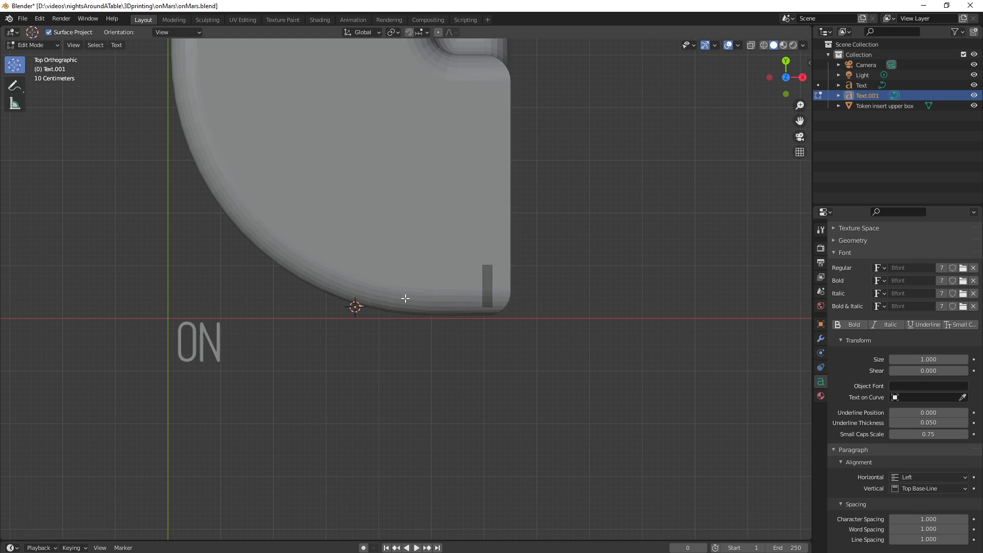
pyautogui.press('Tab')
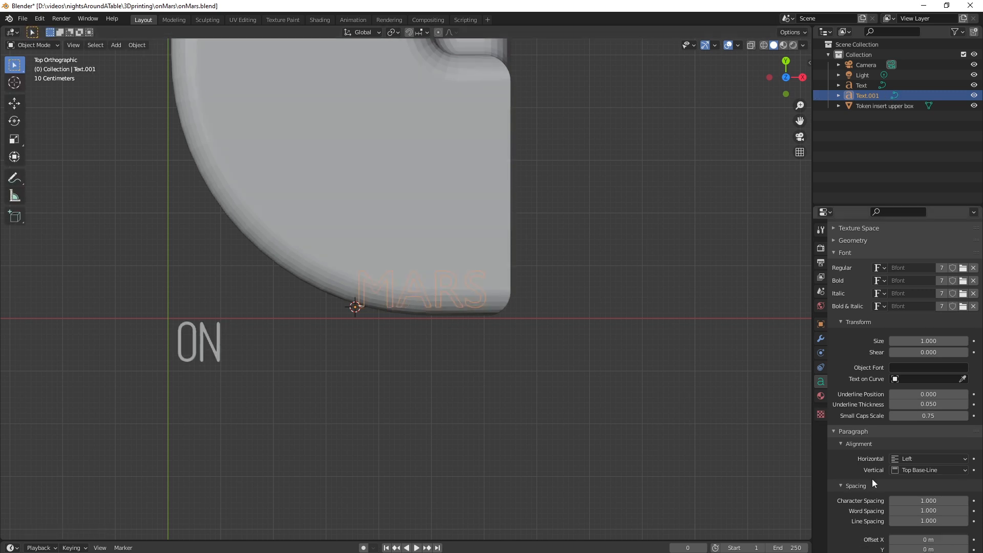
# Start loading a regular font for the MARS text and go to the user's profile folder on drive C
pyautogui.click(963, 267)
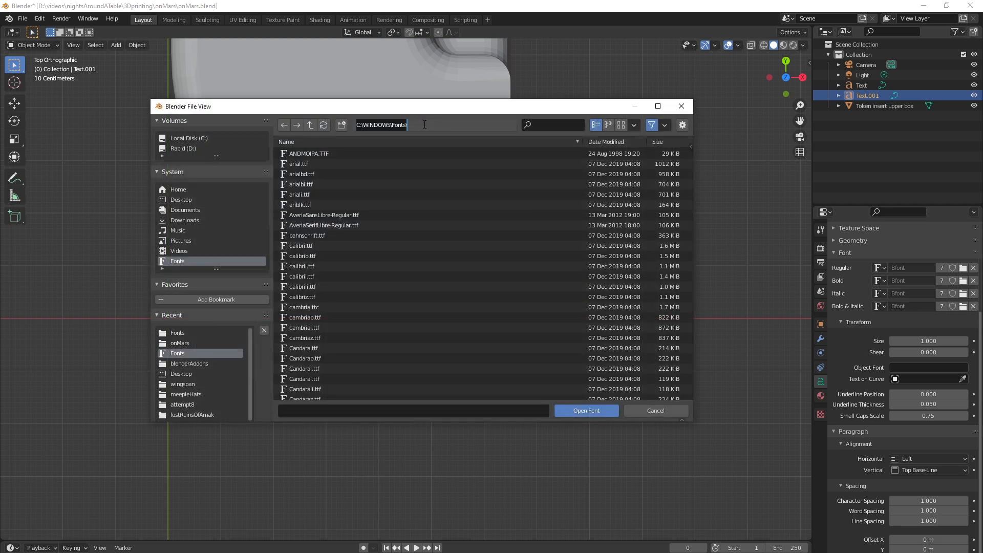
pyautogui.write('c:\\')
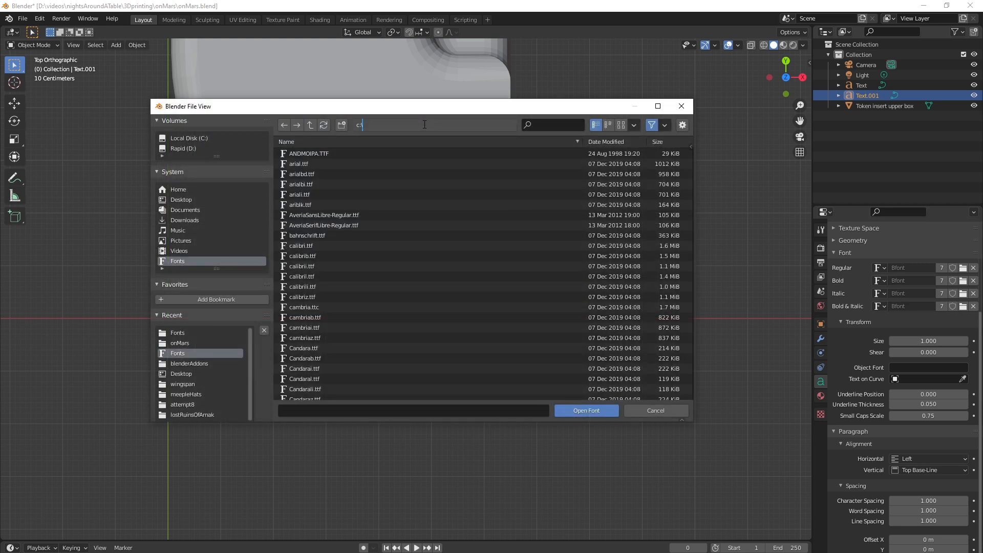
pyautogui.write('users\\ryan\\')
pyautogui.press('Return')
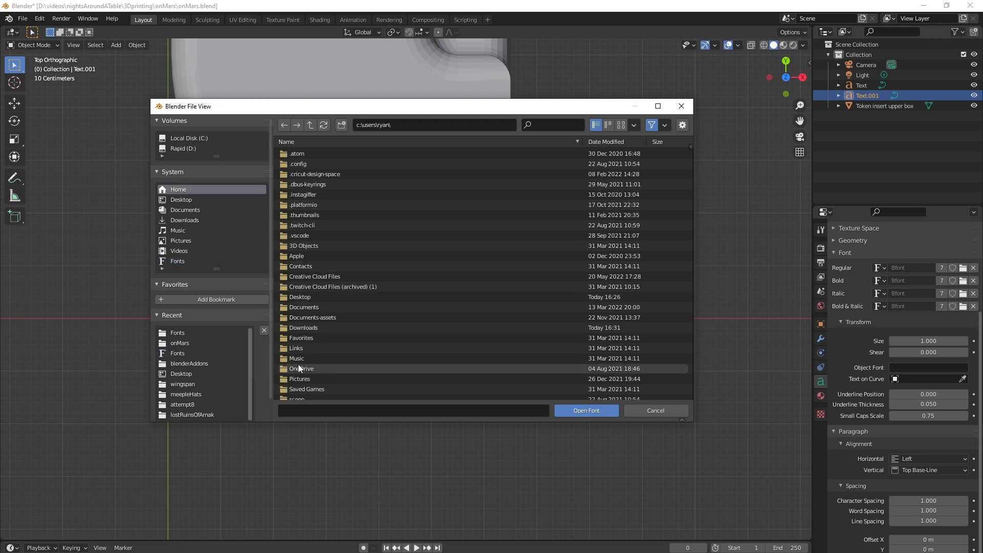
pyautogui.click(413, 125)
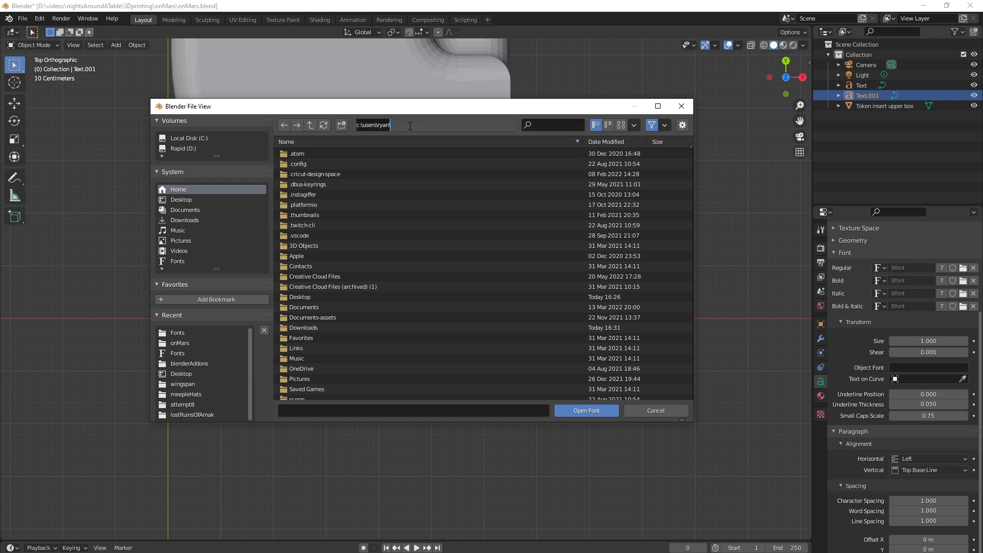
pyautogui.write('appdata')
pyautogui.press('BackSpace')
pyautogui.press('BackSpace')
pyautogui.press('BackSpace')
pyautogui.press('BackSpace')
pyautogui.press('BackSpace')
pyautogui.press('BackSpace')
pyautogui.press('BackSpace')
pyautogui.press('Escape')
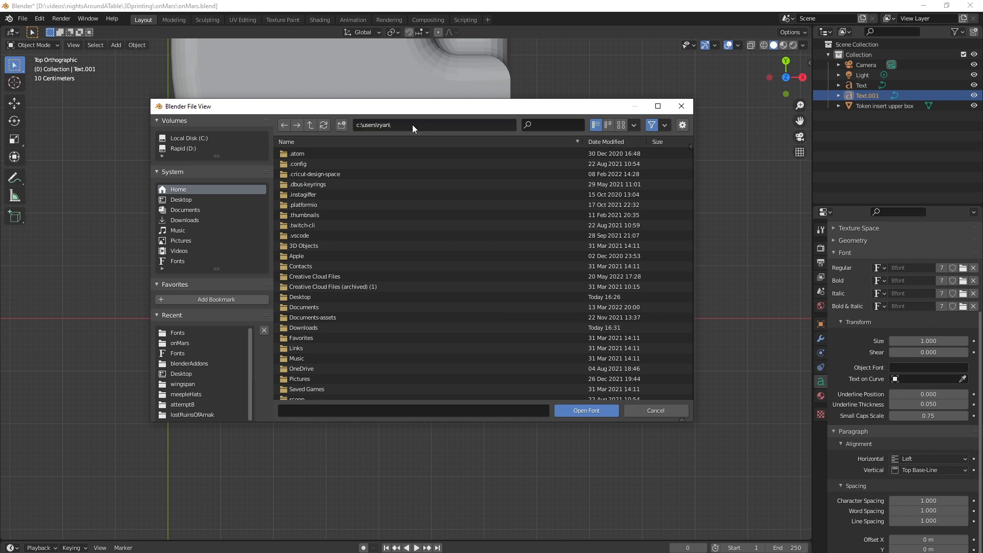
# Browse from the user's profile folder to appdata\Local\Microsoft\Windows\Fonts
pyautogui.click(413, 125)
pyautogui.click(413, 125)
pyautogui.write('appdata\\')
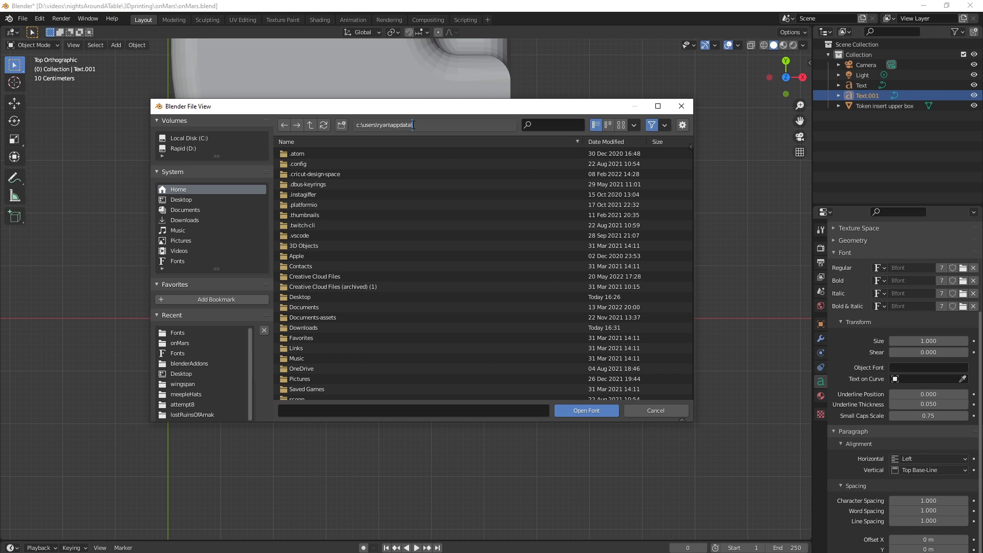
pyautogui.press('Return')
pyautogui.click(300, 153)
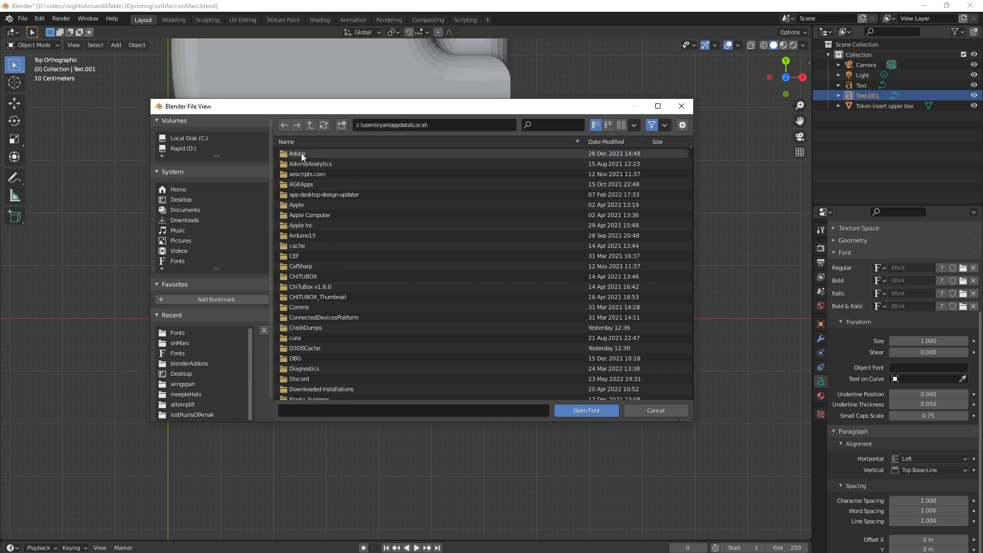
pyautogui.doubleClick(306, 328)
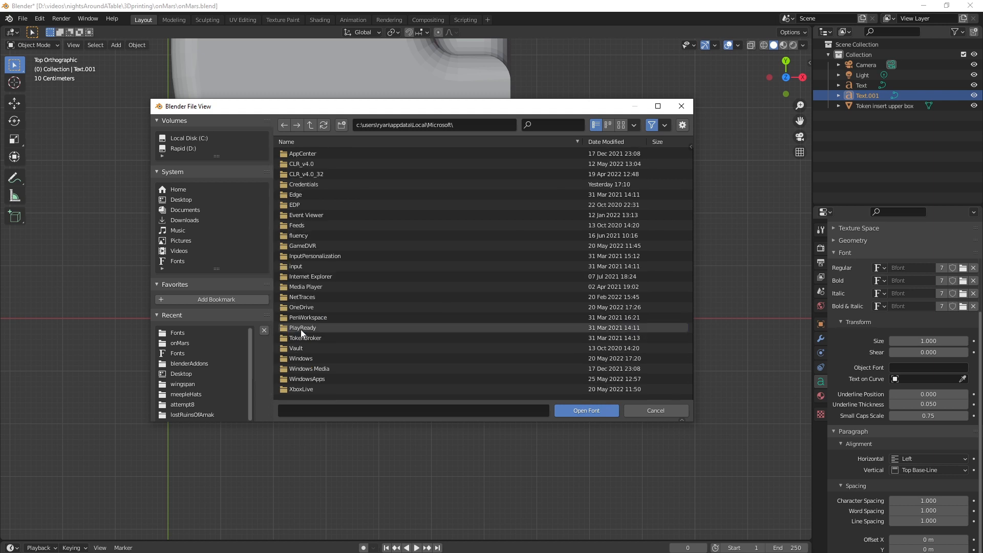
pyautogui.doubleClick(296, 359)
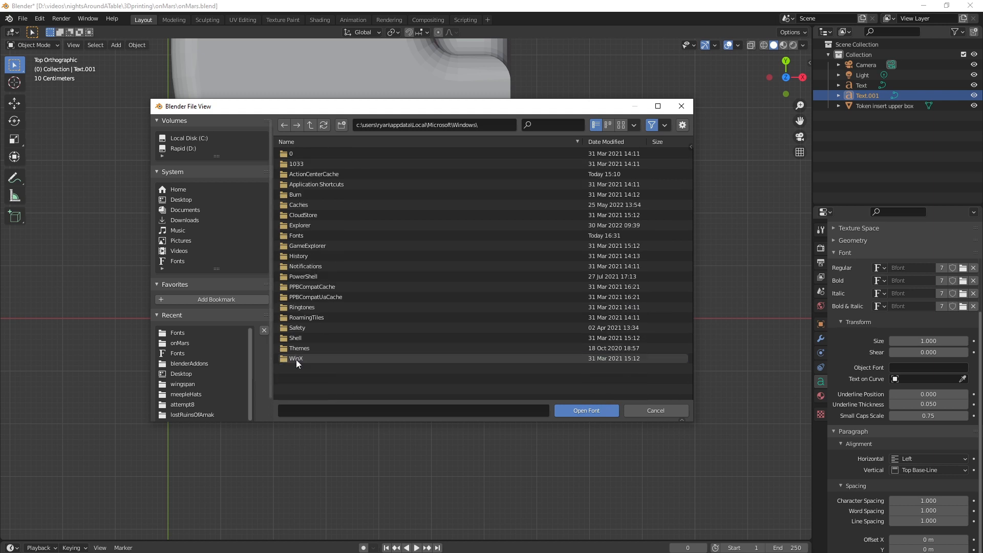
pyautogui.doubleClick(312, 235)
# Load TomatoRoundCondensed-Thin.ttf as the MARS text's regular font
pyautogui.scroll(-20, 312, 236)
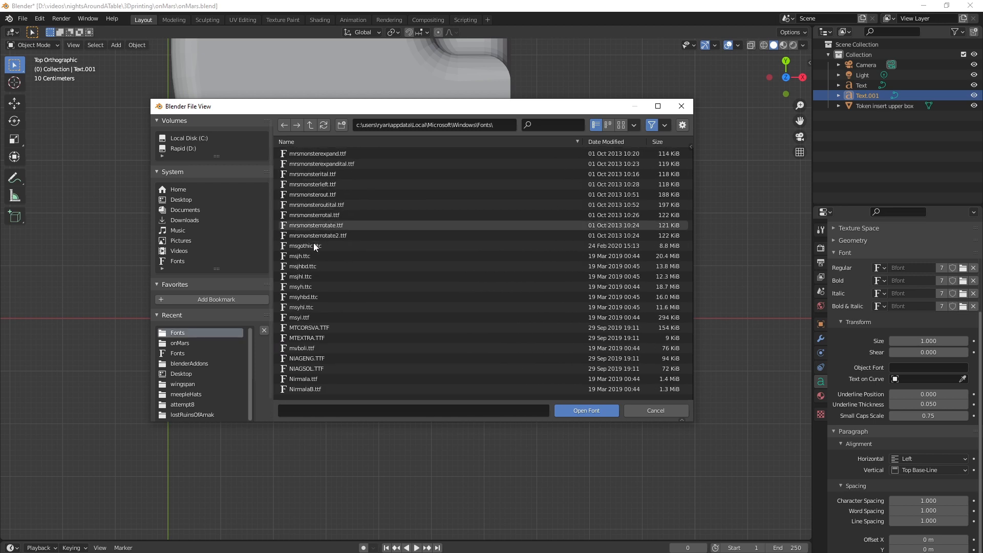
pyautogui.scroll(-20, 314, 246)
pyautogui.scroll(-5, 314, 246)
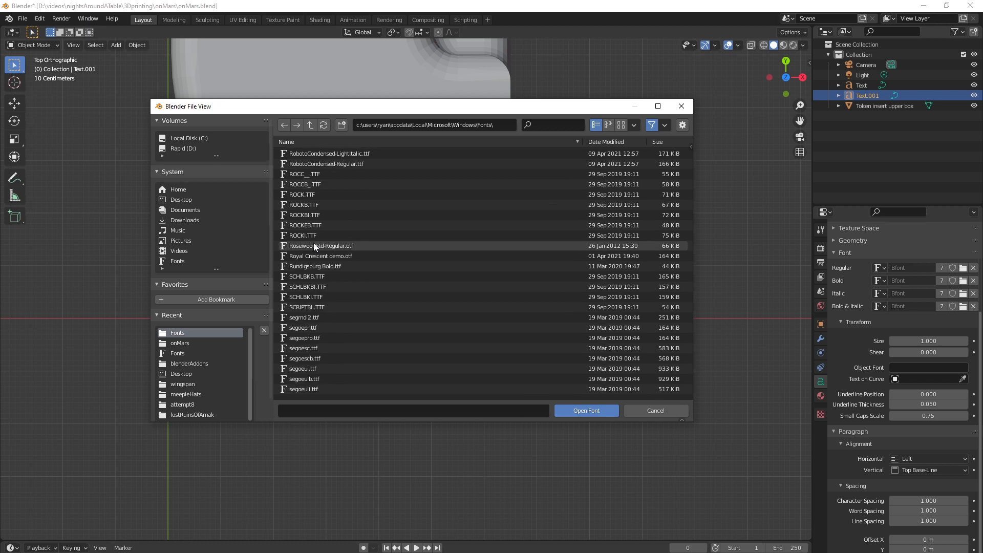
pyautogui.scroll(-11, 314, 246)
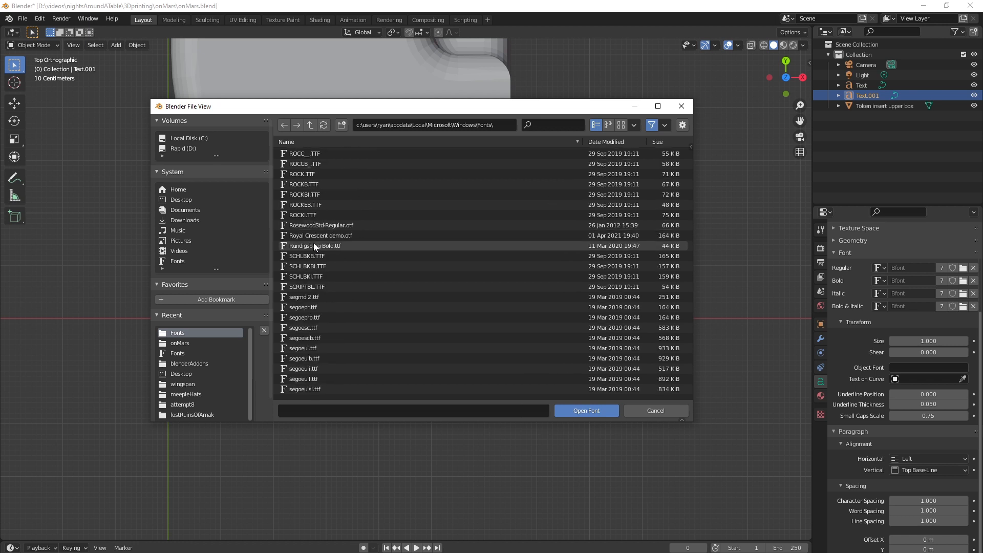
pyautogui.scroll(-20, 314, 246)
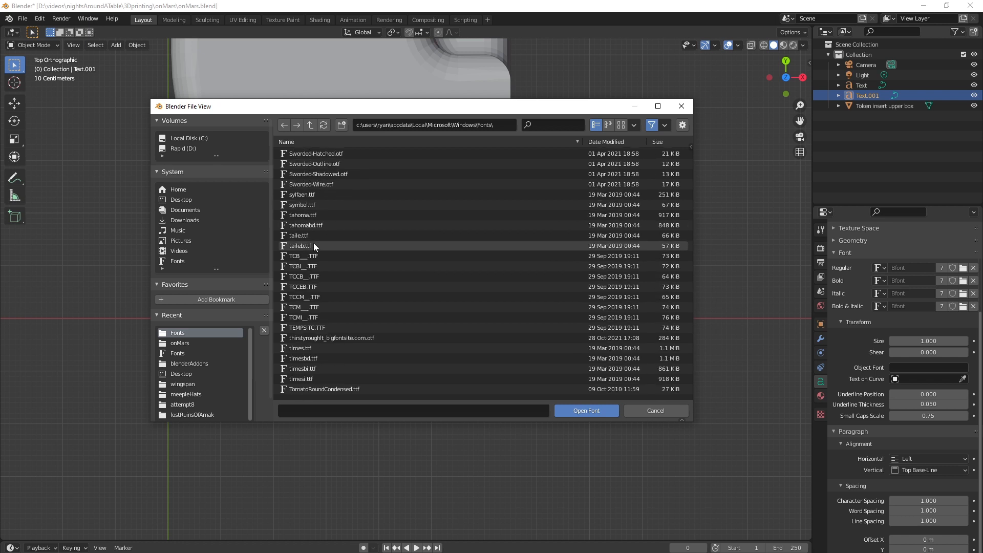
pyautogui.scroll(-4, 314, 245)
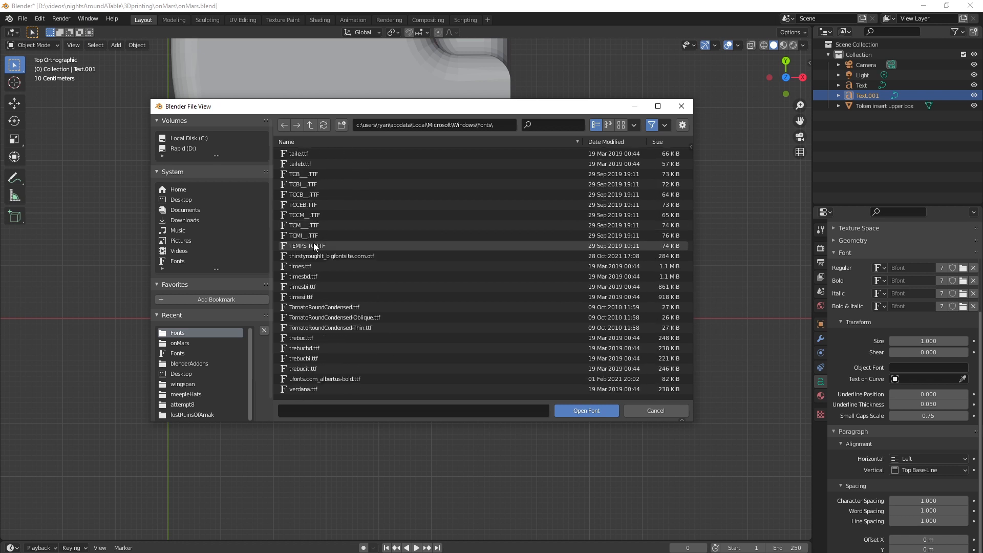
pyautogui.doubleClick(331, 327)
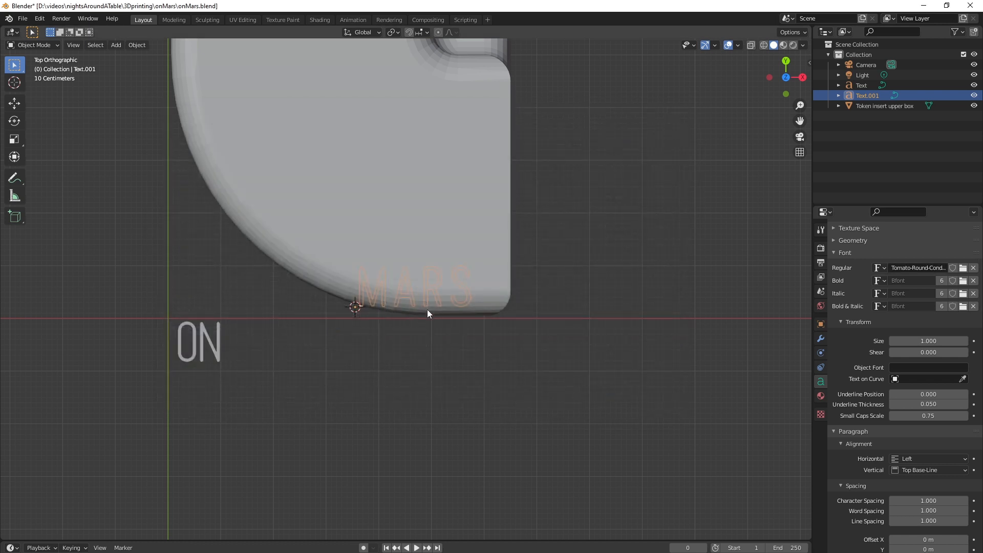
# Set the MARS text's character spacing to 0.8
pyautogui.click(928, 500)
pyautogui.write('0.3')
pyautogui.press('Return')
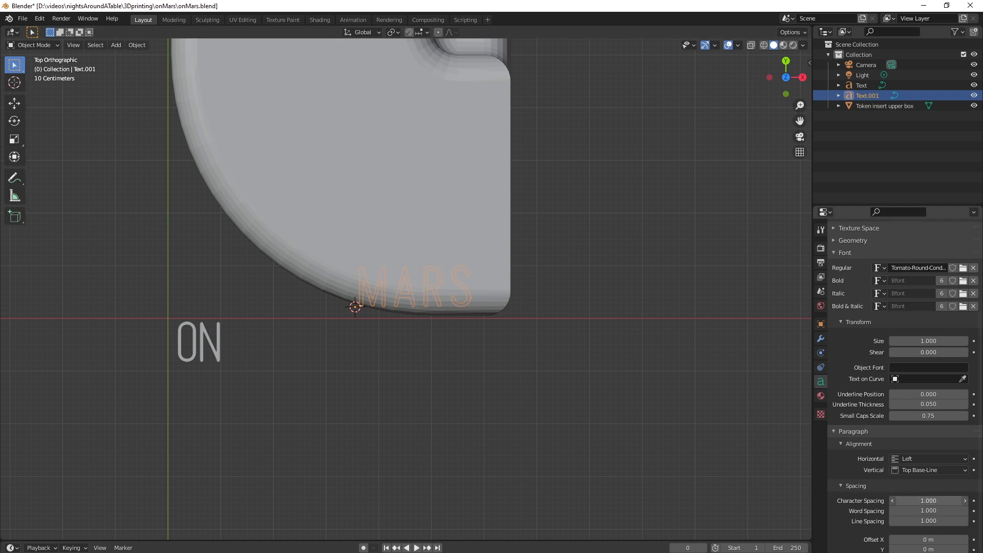
pyautogui.moveTo(922, 502); pyautogui.dragTo(935, 502)
# Move the MARS text below ON and enlarge it so its letters slightly overlap ON's lower edge
pyautogui.press('g')
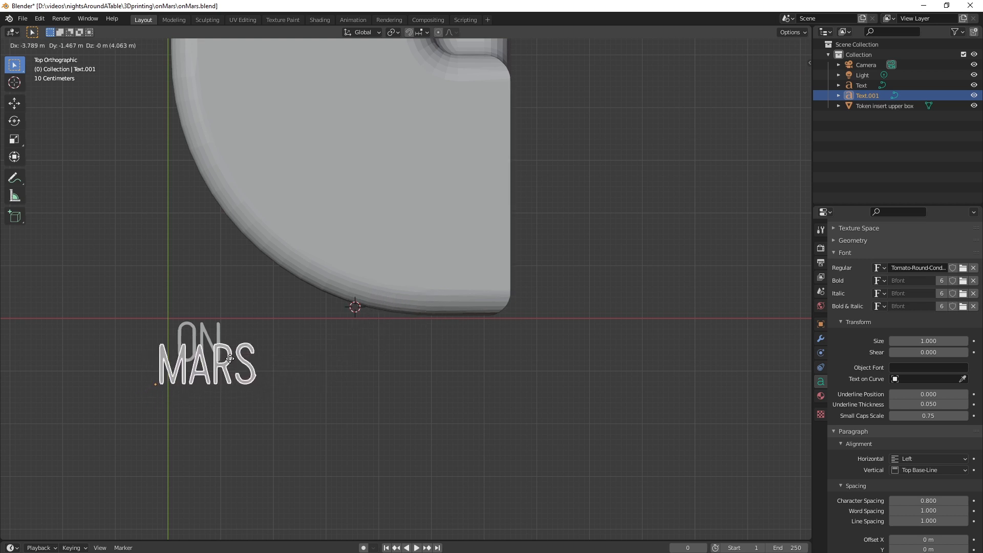
pyautogui.click(230, 359)
pyautogui.press('s')
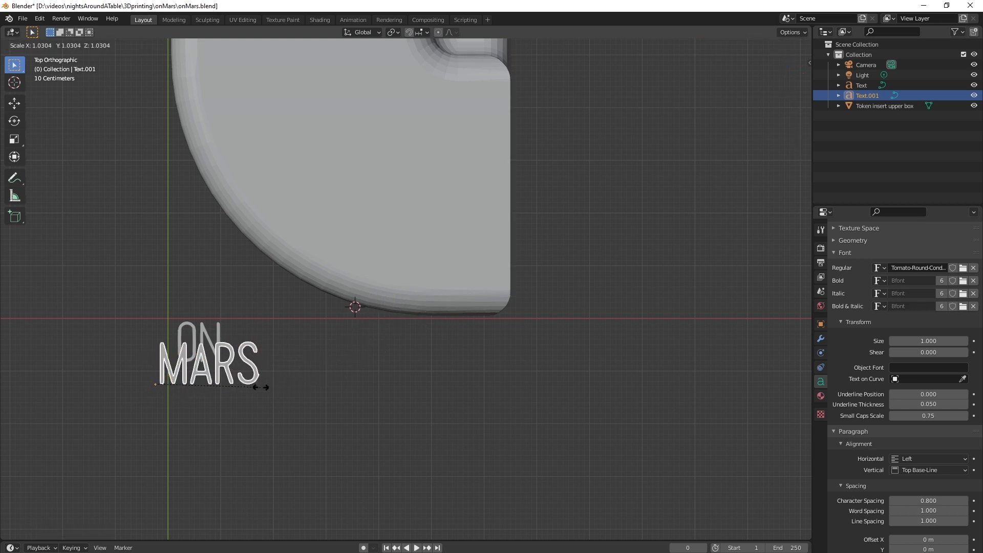
pyautogui.click(297, 396)
pyautogui.press('g')
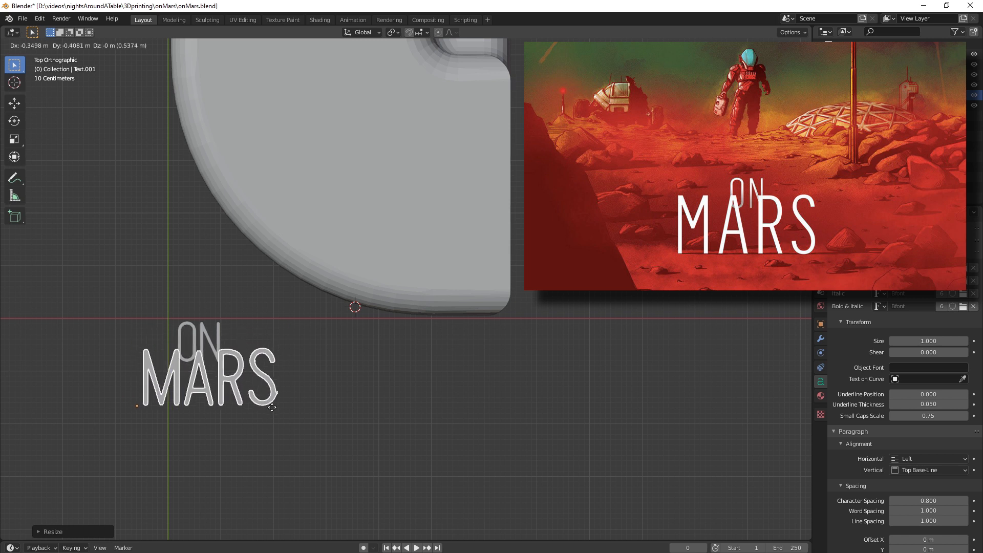
pyautogui.click(267, 406)
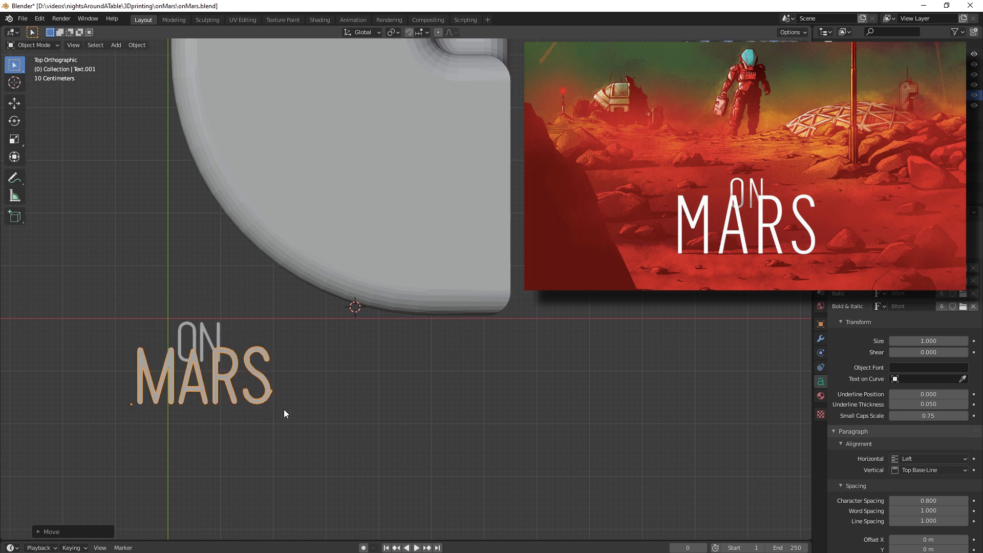
# Shift the MARS text further down and toward negative X, enlarging it to nearly twice ON's height
pyautogui.press('s')
pyautogui.click(323, 434)
pyautogui.press('g')
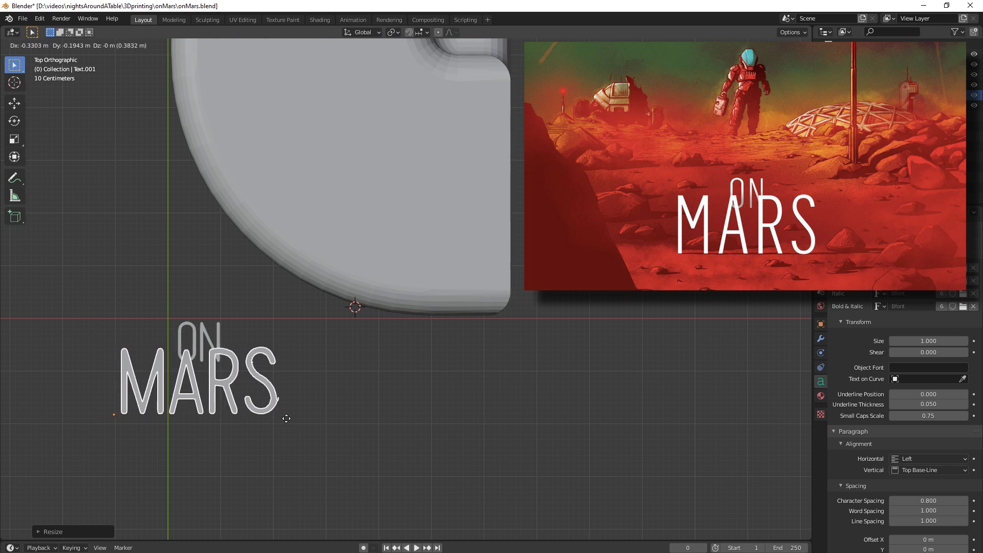
pyautogui.click(286, 419)
pyautogui.press('s')
pyautogui.click(345, 464)
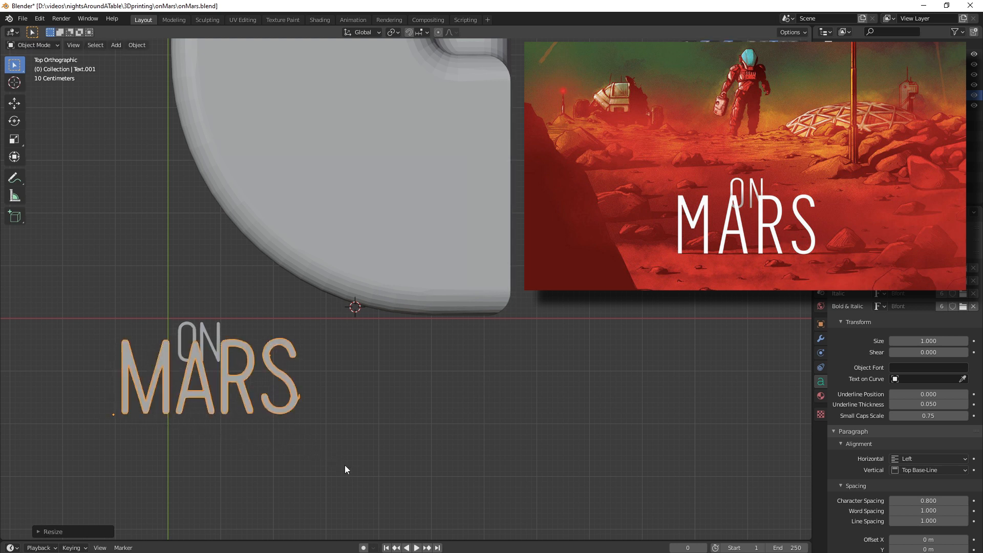
# Fine-tune MARS's size and position so ON sits behind the top of the A and R, and deselect it
pyautogui.press('g')
pyautogui.click(306, 448)
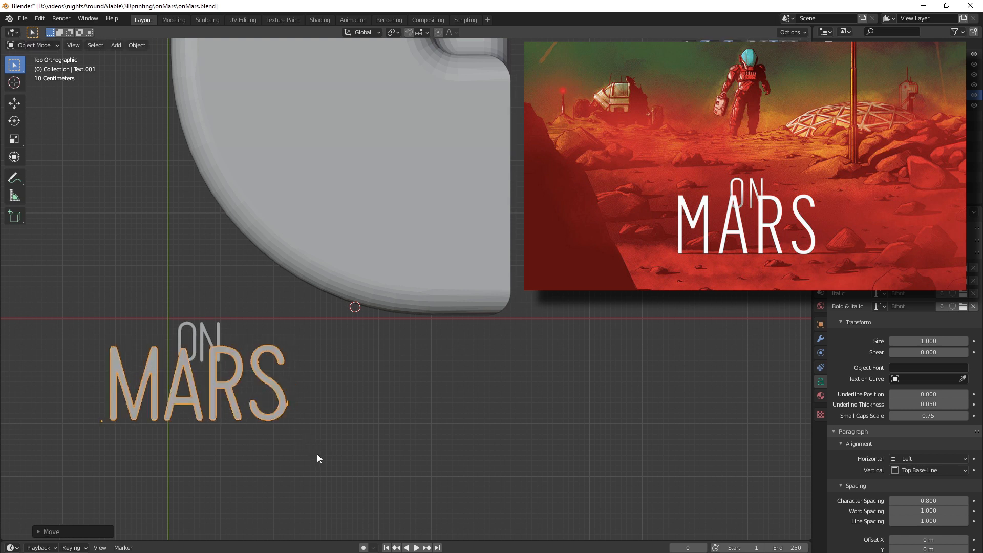
pyautogui.press('s')
pyautogui.click(331, 460)
pyautogui.press('g')
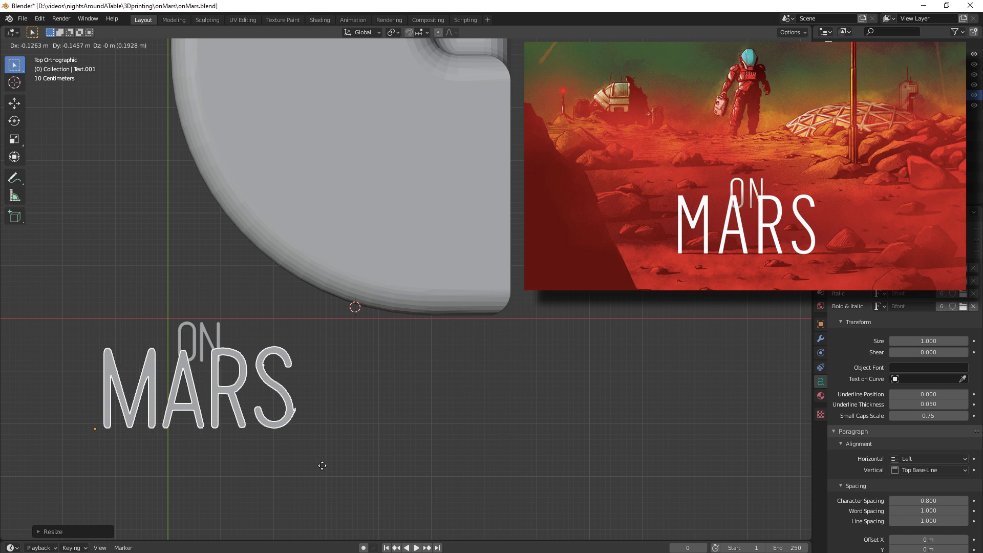
pyautogui.click(327, 463)
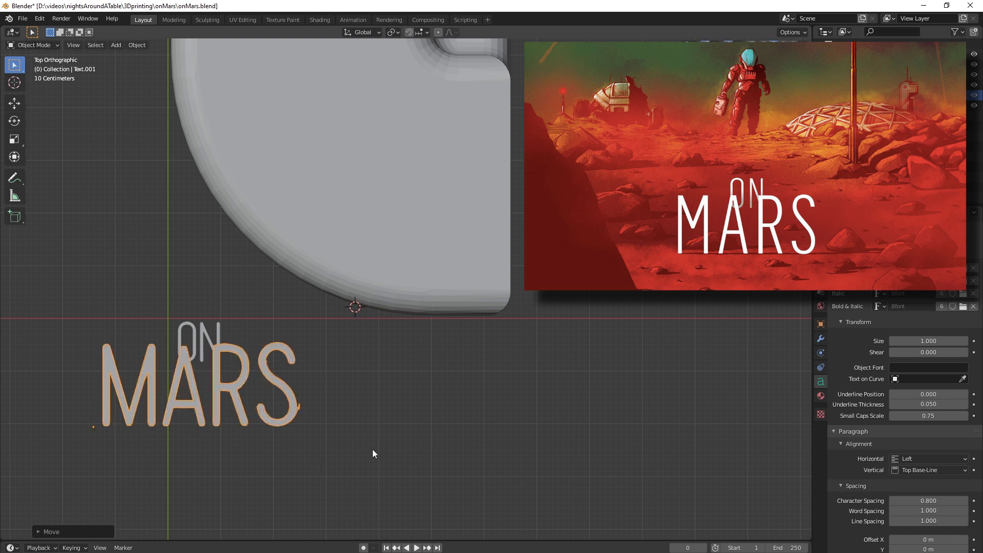
pyautogui.click(373, 450)
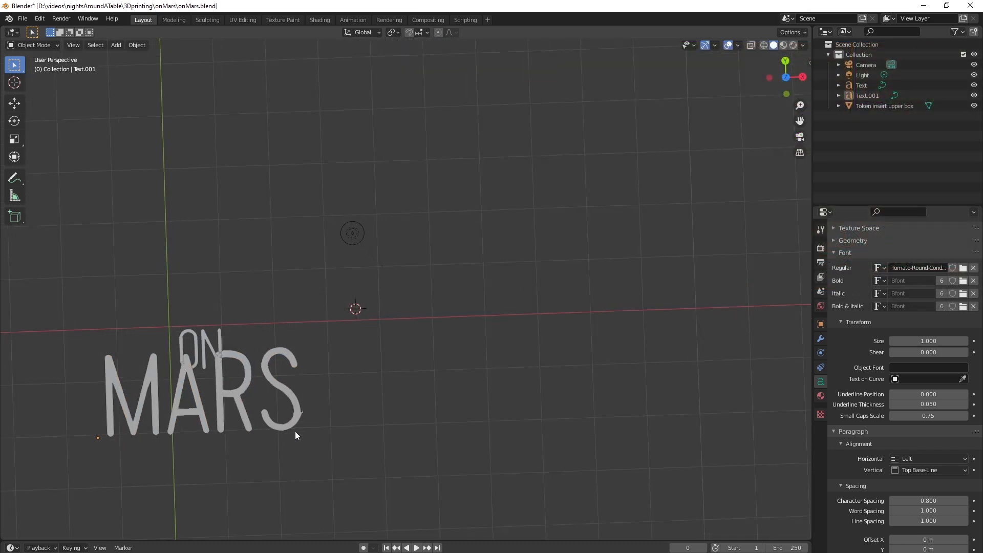
# Extrude the MARS text to an extrude size of about 0.18
pyautogui.moveTo(295, 431); pyautogui.dragTo(426, 325, button='middle')
pyautogui.scroll(5, 347, 349)
pyautogui.scroll(2, 427, 325)
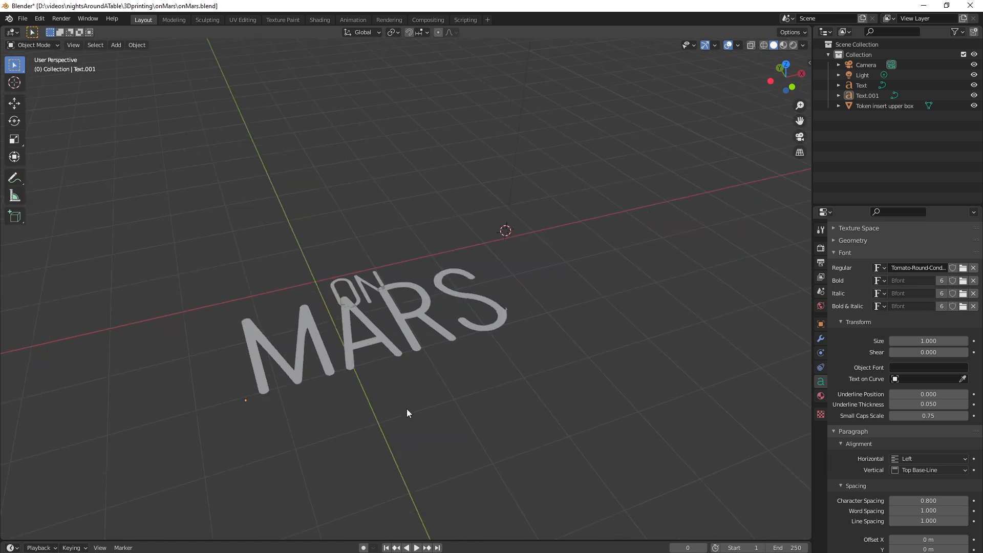
pyautogui.click(415, 349)
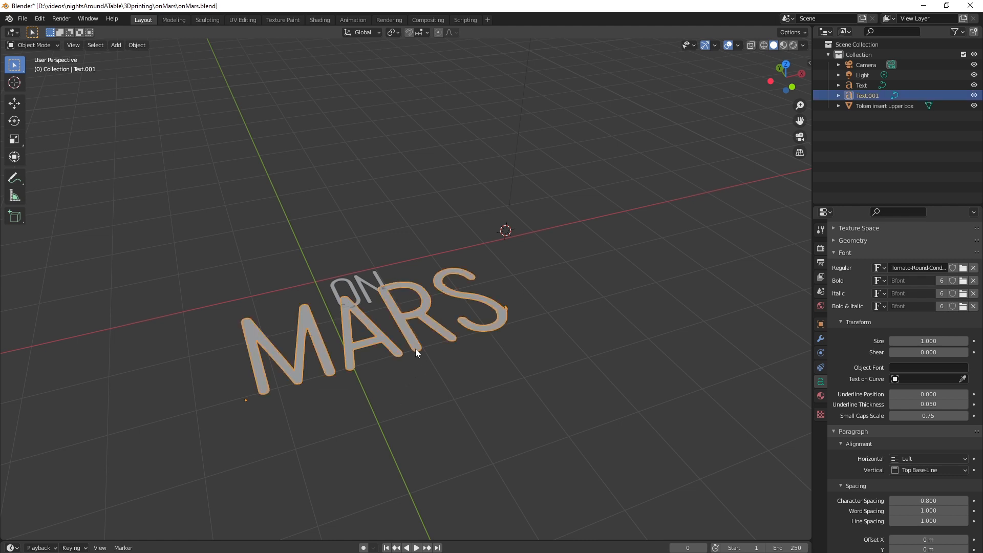
pyautogui.rightClick(416, 349)
pyautogui.click(416, 349)
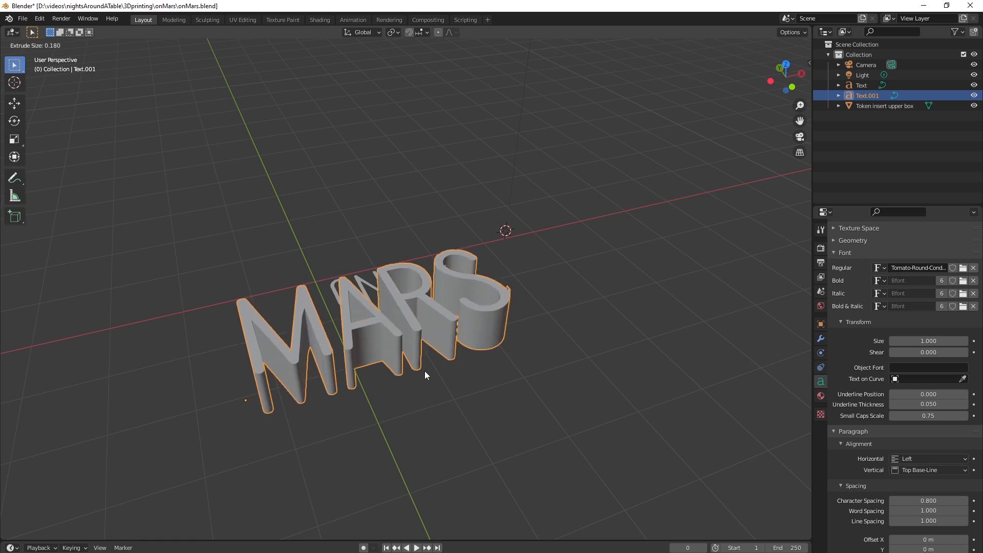
pyautogui.click(423, 371)
# Extrude the ON text to about 0.62, making it thicker than MARS
pyautogui.click(337, 292)
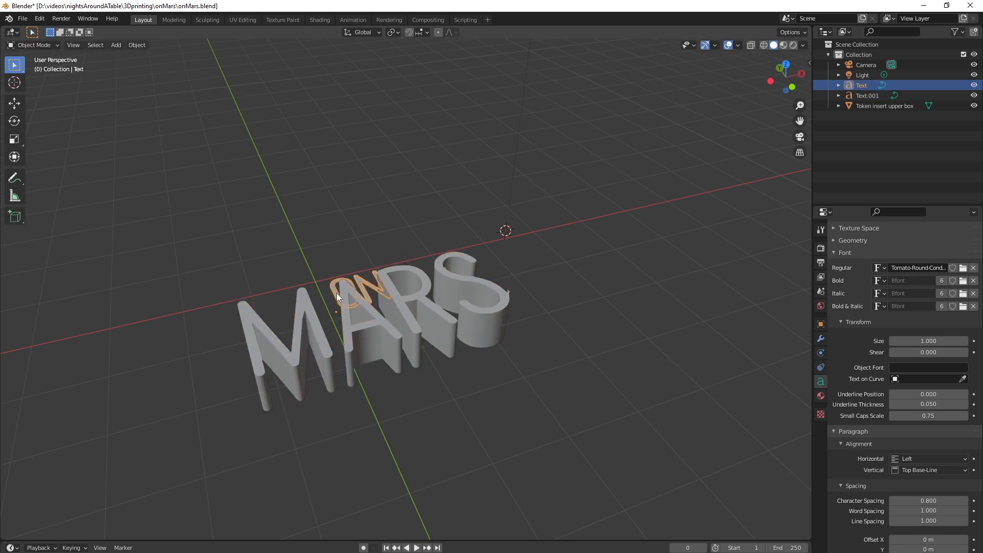
pyautogui.rightClick(336, 293)
pyautogui.click(336, 292)
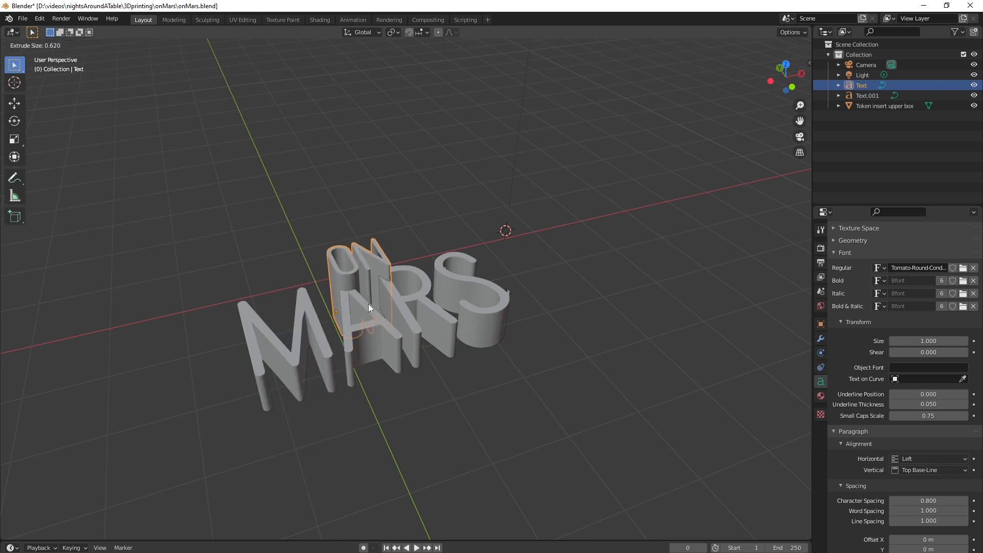
pyautogui.click(368, 303)
# In front view, raise the ON text about 0.09 m along Z
pyautogui.moveTo(373, 382); pyautogui.dragTo(459, 339, button='middle')
pyautogui.press('KP_1')
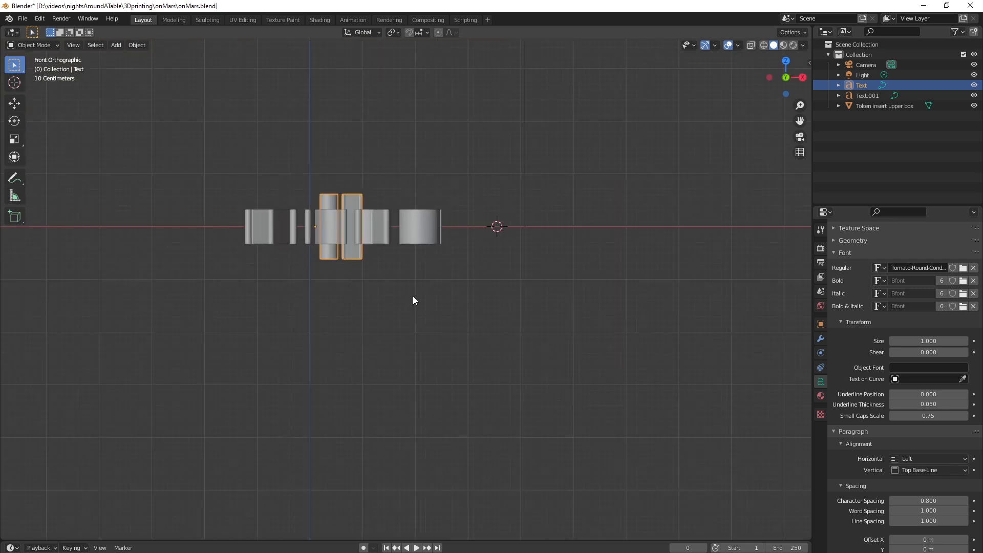
pyautogui.scroll(3, 389, 296)
pyautogui.keyDown('shift'); pyautogui.moveTo(332, 283); pyautogui.dragTo(446, 376, button='middle'); pyautogui.keyUp('shift')
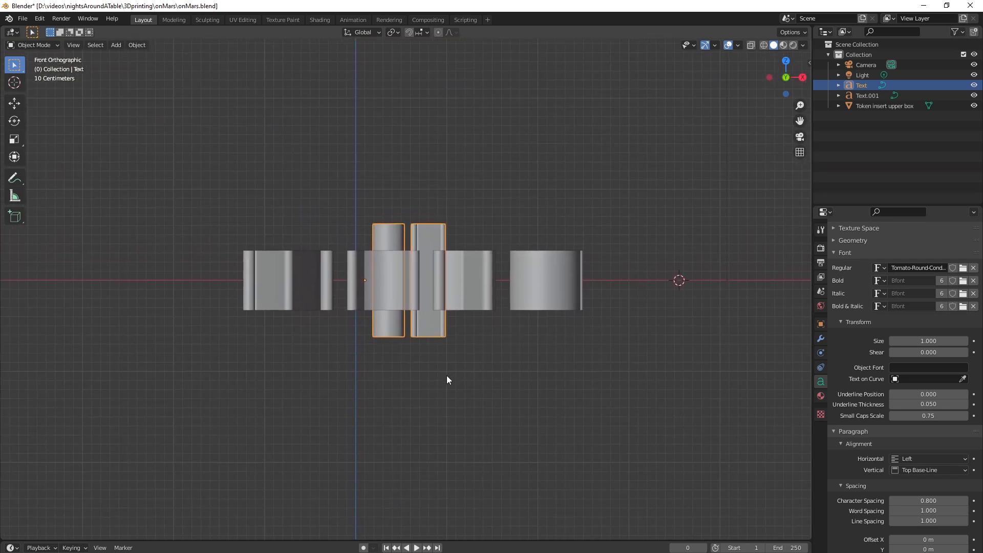
pyautogui.press('g')
pyautogui.press('z')
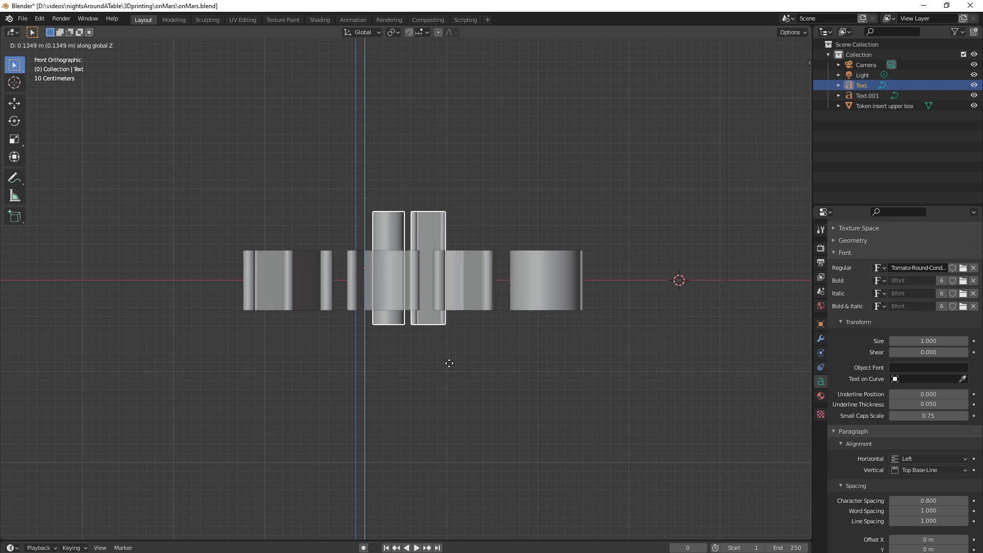
pyautogui.click(449, 366)
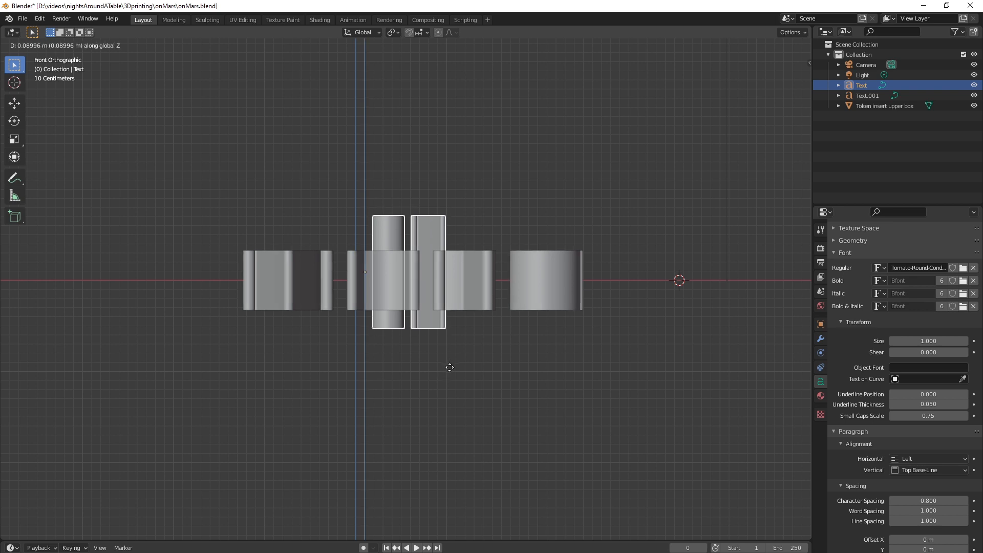
# In top view, enlarge the ON and MARS texts together until MARS spans about a third of the holder's width
pyautogui.scroll(-2, 450, 367)
pyautogui.moveTo(449, 367); pyautogui.dragTo(333, 410, button='middle')
pyautogui.scroll(-2, 432, 401)
pyautogui.scroll(5, 456, 364)
pyautogui.scroll(-5, 374, 414)
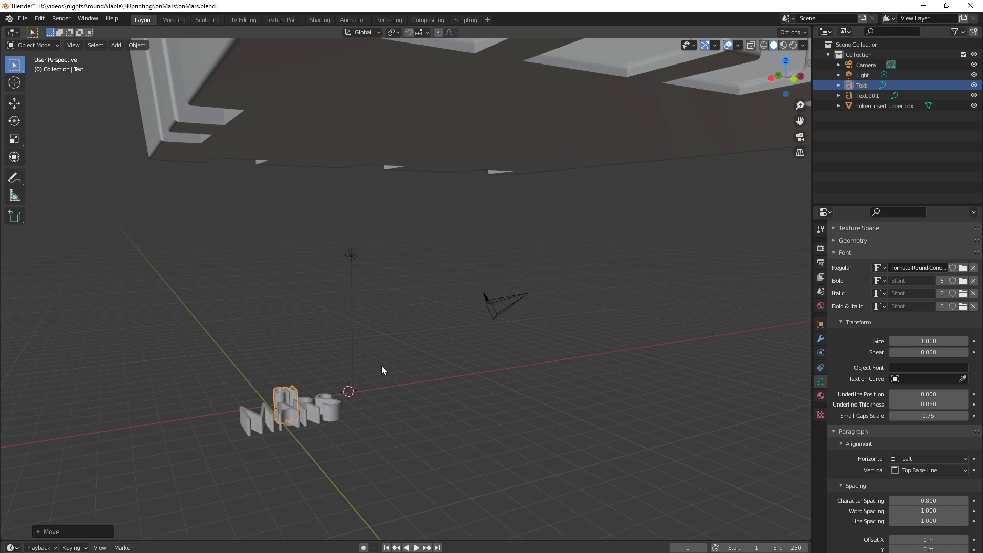
pyautogui.press('`')
pyautogui.click(414, 226)
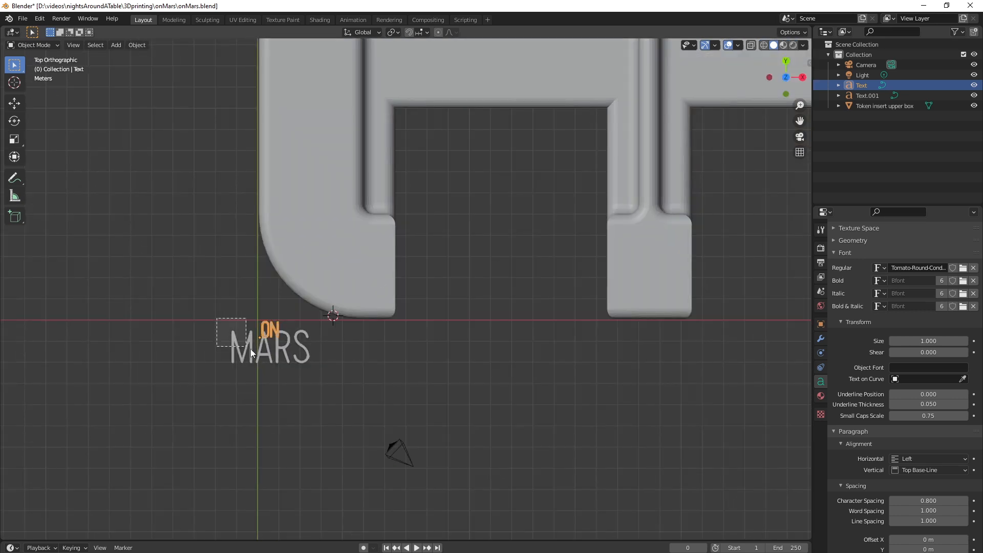
pyautogui.moveTo(251, 349); pyautogui.dragTo(291, 364)
pyautogui.scroll(-8, 353, 387)
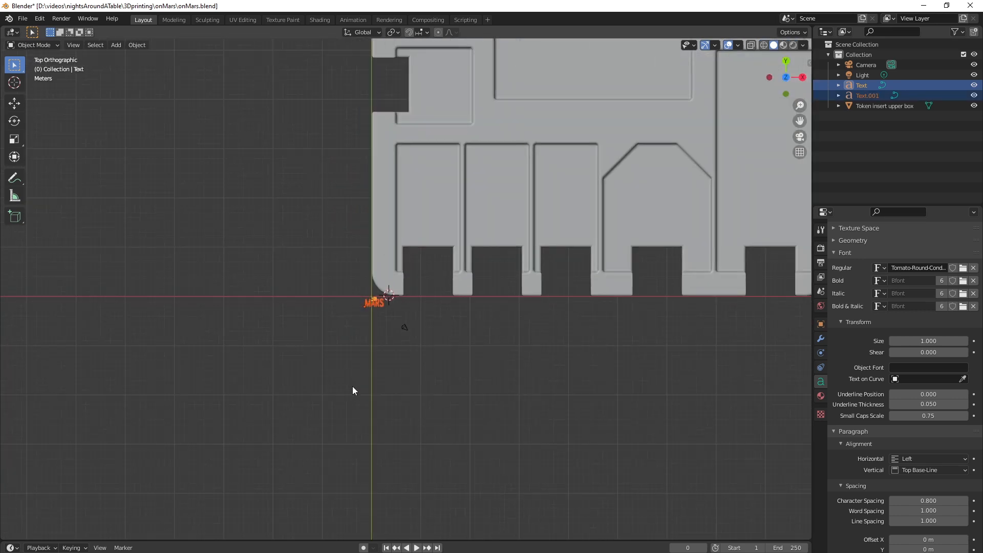
pyautogui.keyDown('shift'); pyautogui.moveTo(413, 320); pyautogui.dragTo(197, 478, button='middle'); pyautogui.keyUp('shift')
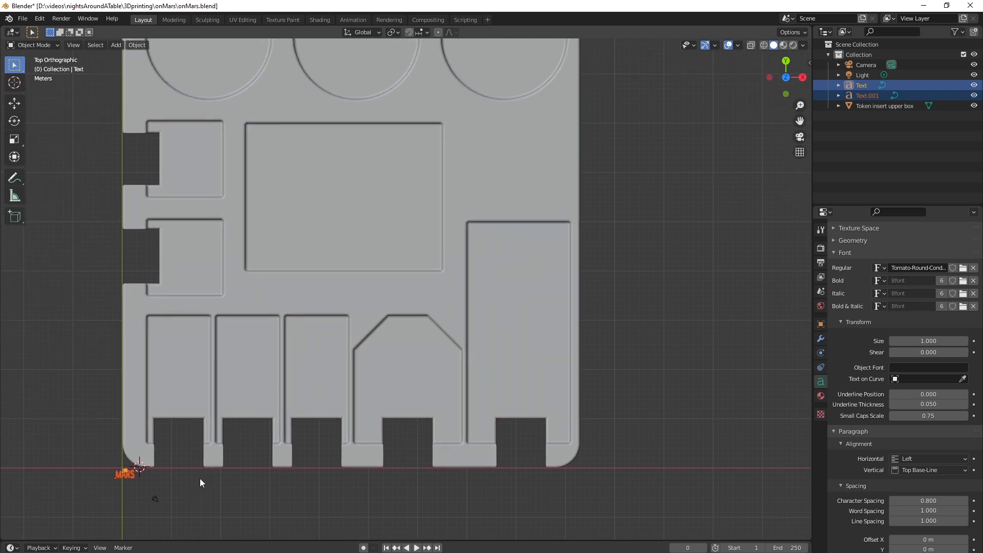
pyautogui.press('s')
pyautogui.click(763, 496)
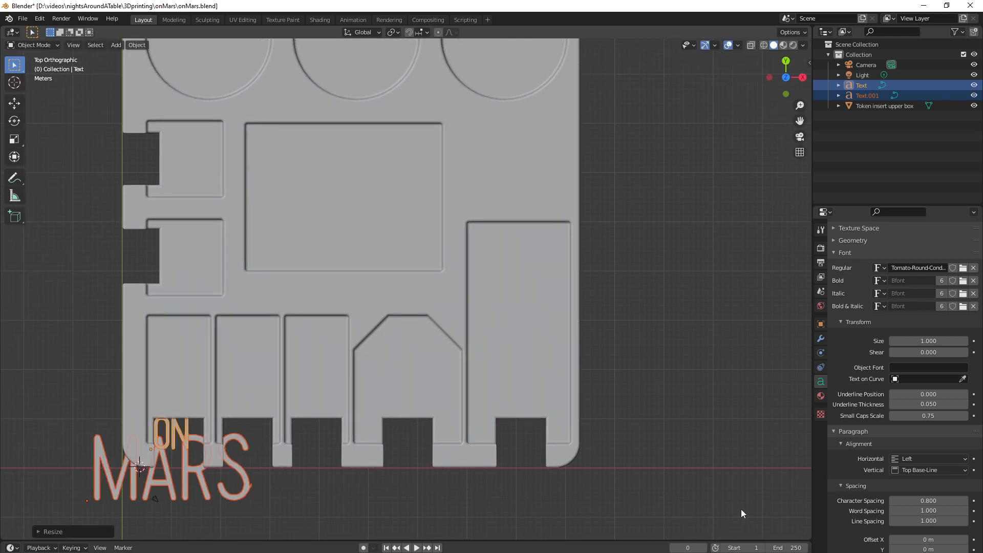
# Move both texts to the blank area above the tall rectangular pocket and rotate them 90° about Z
pyautogui.press('g')
pyautogui.click(548, 179)
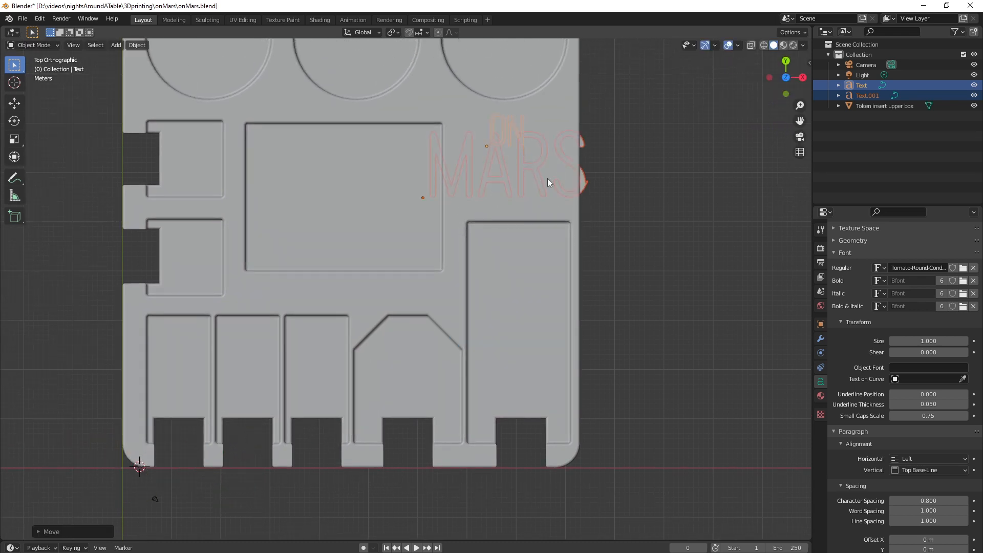
pyautogui.press('r')
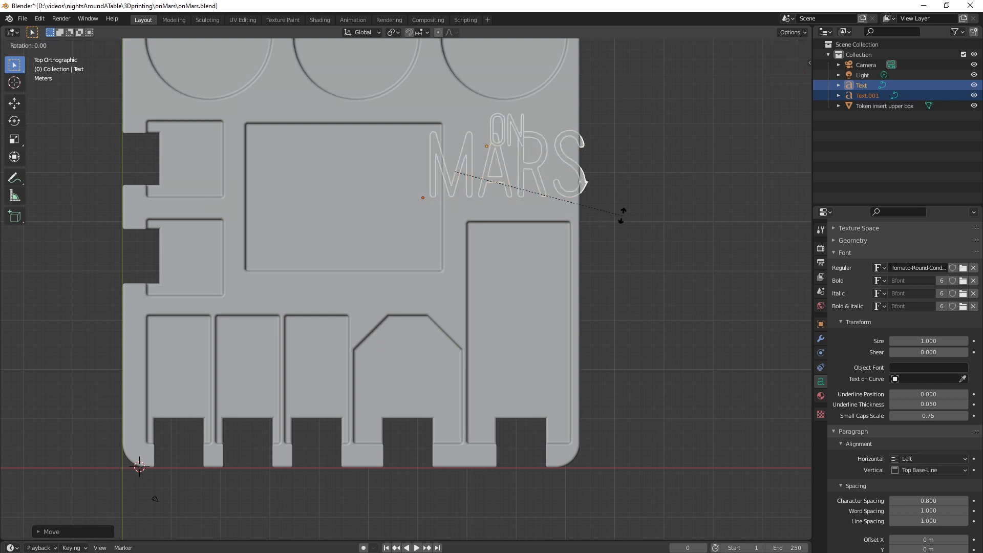
pyautogui.write('-90')
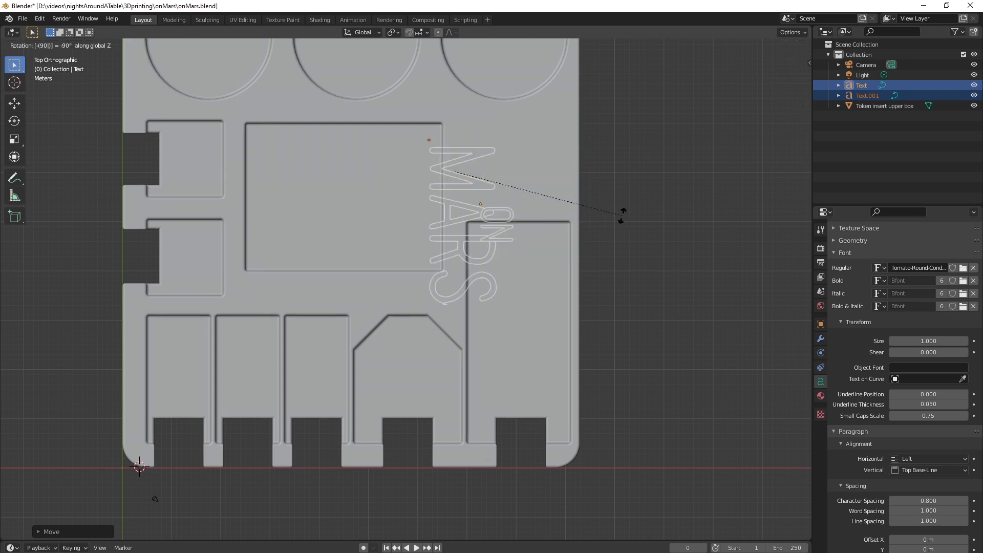
pyautogui.press('BackSpace')
pyautogui.press('BackSpace')
pyautogui.press('BackSpace')
pyautogui.write('90')
pyautogui.press('BackSpace')
pyautogui.press('BackSpace')
pyautogui.press('BackSpace')
pyautogui.write('-90')
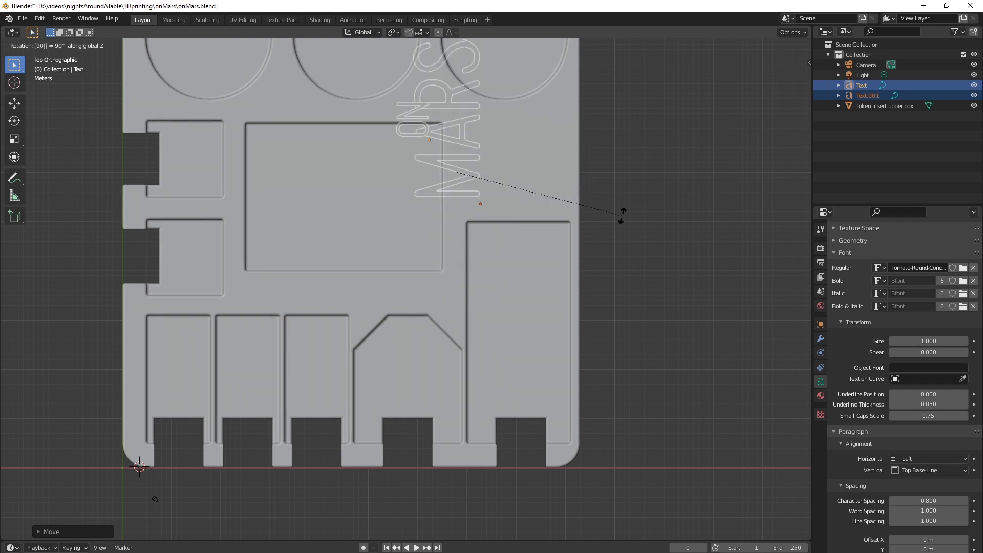
pyautogui.press('Return')
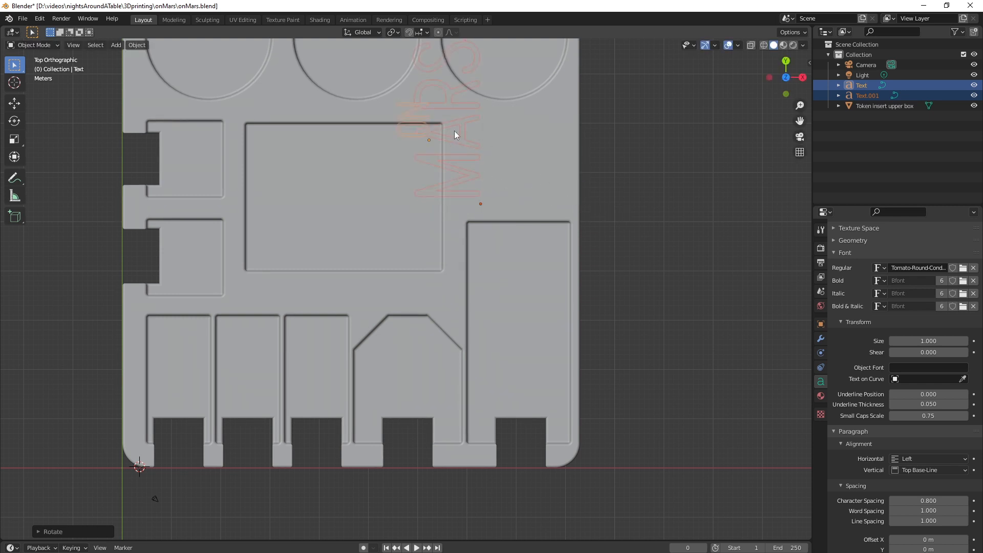
# Shrink both texts and place them in the blank area between the large rectangular pocket and the holder's outer edge
pyautogui.press('g')
pyautogui.click(528, 171)
pyautogui.press('s')
pyautogui.click(616, 284)
pyautogui.press('g')
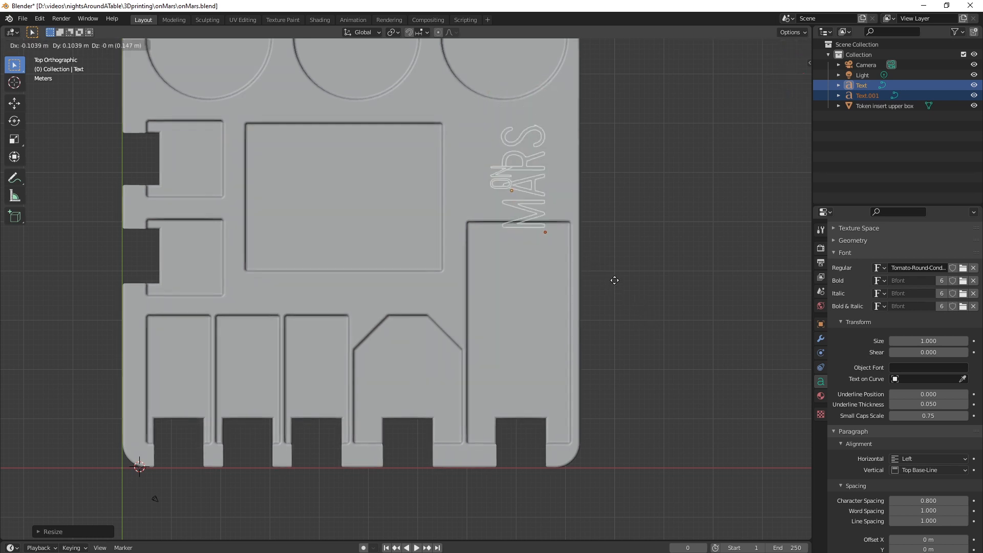
pyautogui.click(613, 267)
pyautogui.press('s')
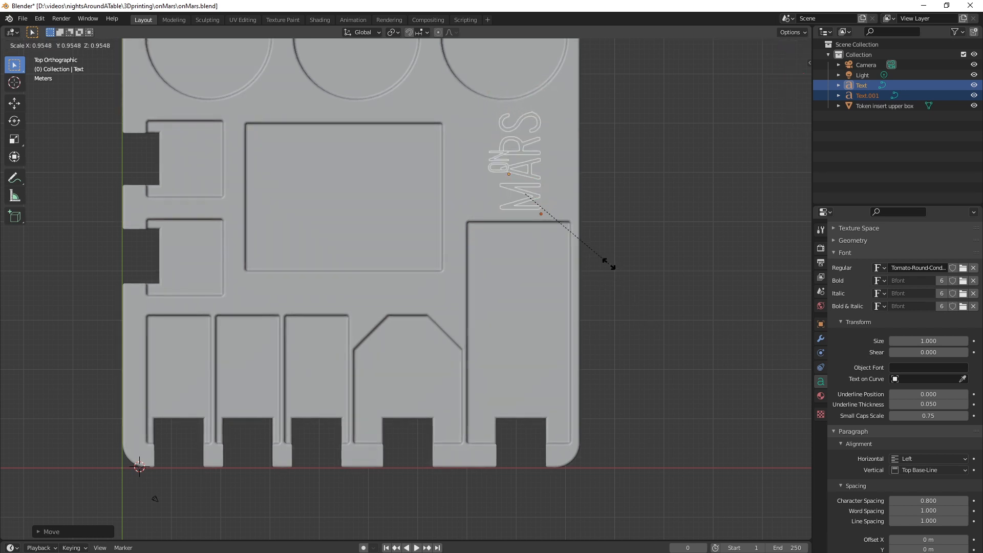
pyautogui.click(600, 260)
pyautogui.press('g')
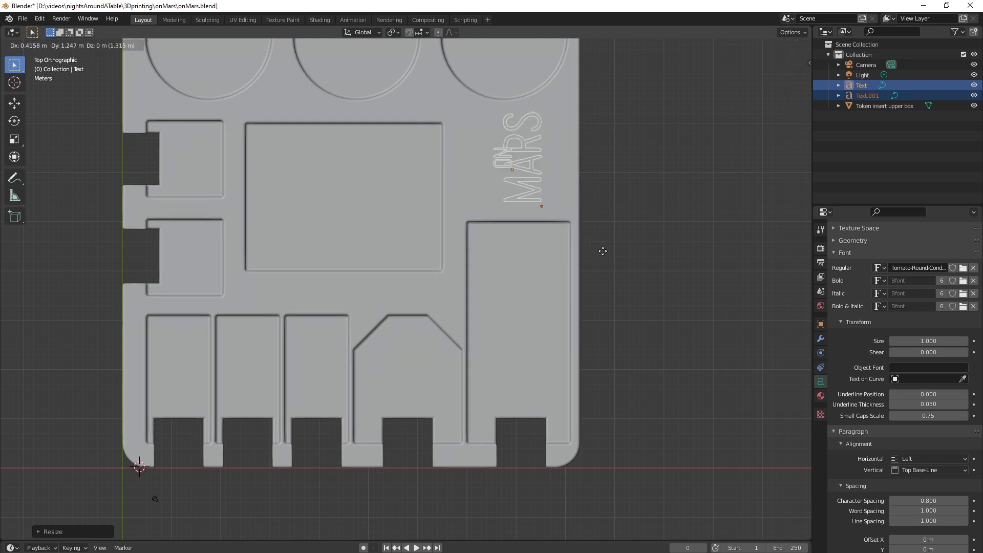
pyautogui.click(603, 253)
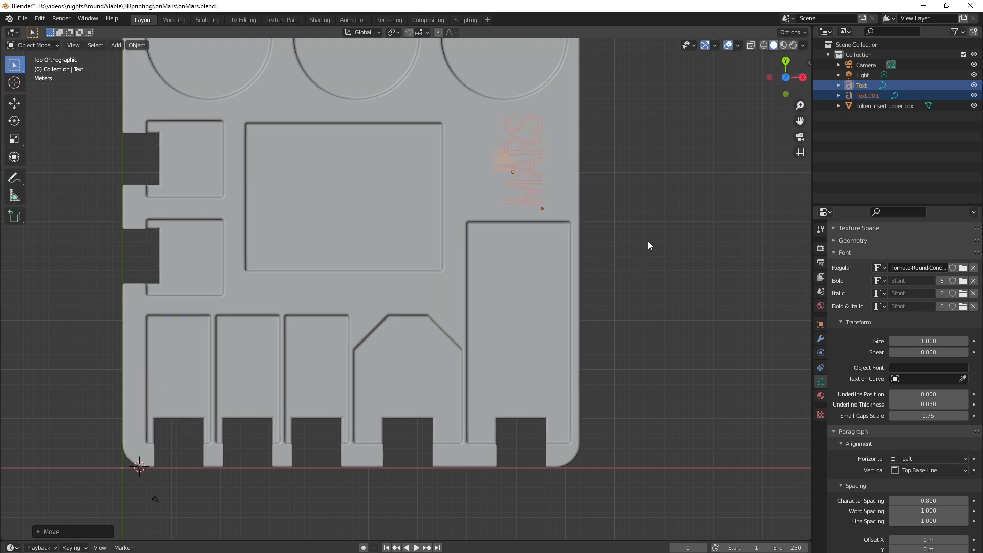
# Raise both texts together along Z until they reach the holder's top surface
pyautogui.moveTo(603, 208); pyautogui.dragTo(562, 170, button='middle')
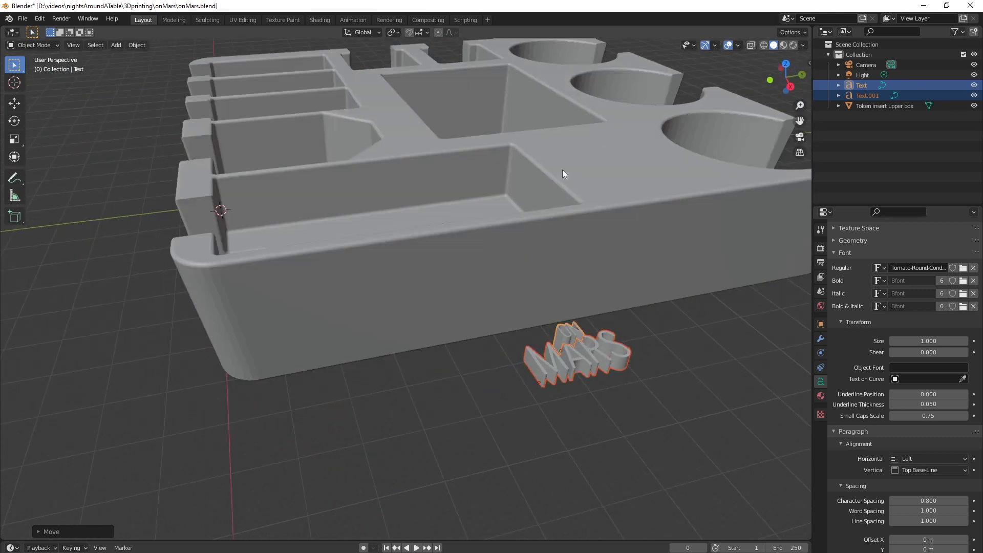
pyautogui.press('g')
pyautogui.press('z')
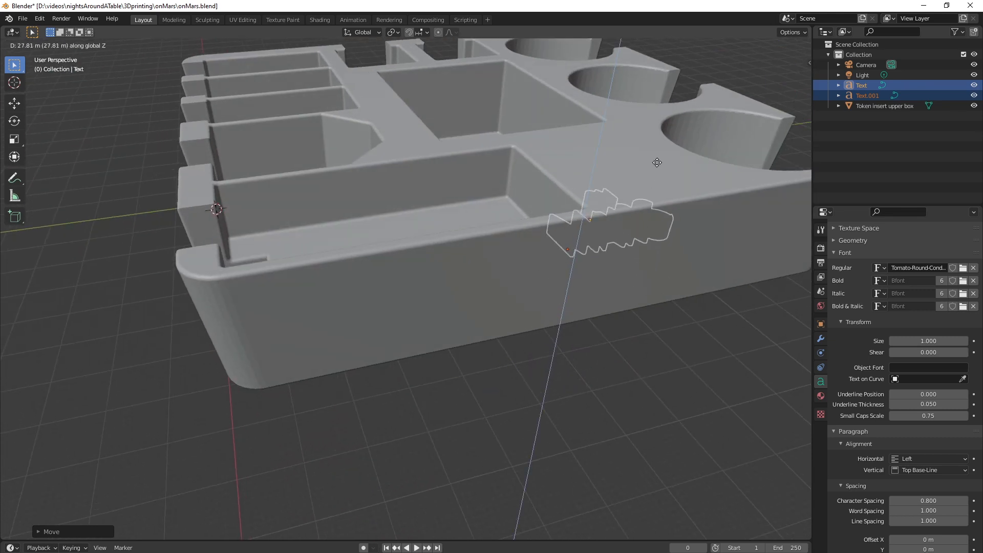
pyautogui.click(637, 96)
# In wireframe front view, fine-tune both texts' height along Z so their bases stay partly sunk into the holder's top surface
pyautogui.moveTo(638, 96); pyautogui.dragTo(610, 207, button='middle')
pyautogui.hotkey('shift', 'z')
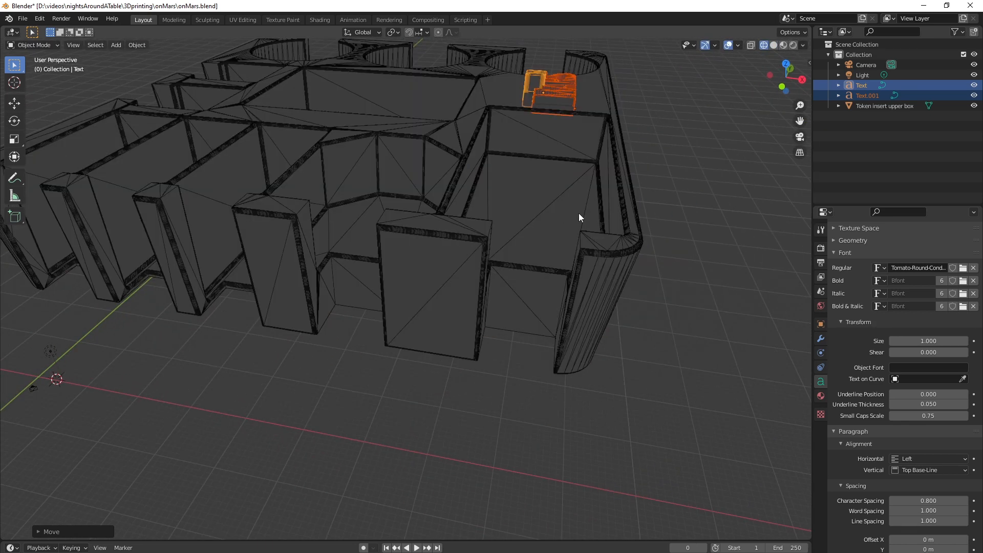
pyautogui.press('KP_1')
pyautogui.keyDown('shift'); pyautogui.moveTo(533, 149); pyautogui.dragTo(465, 331, button='middle'); pyautogui.keyUp('shift')
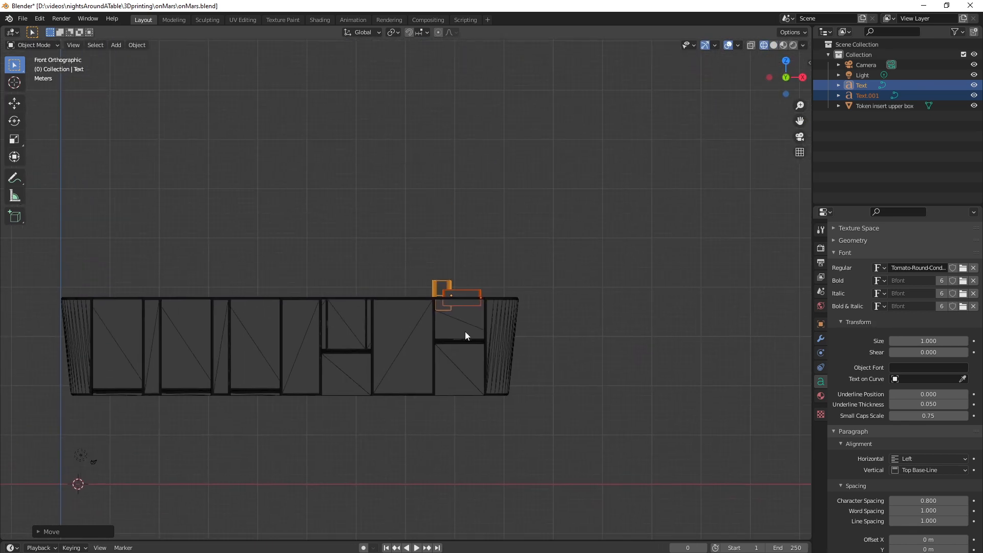
pyautogui.scroll(5, 464, 334)
pyautogui.scroll(1, 463, 336)
pyautogui.press('g')
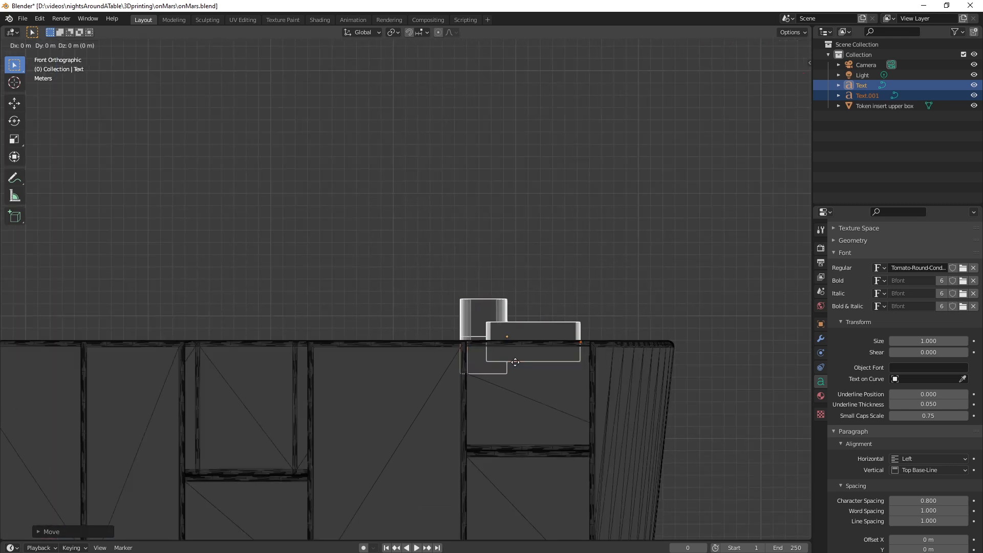
pyautogui.press('z')
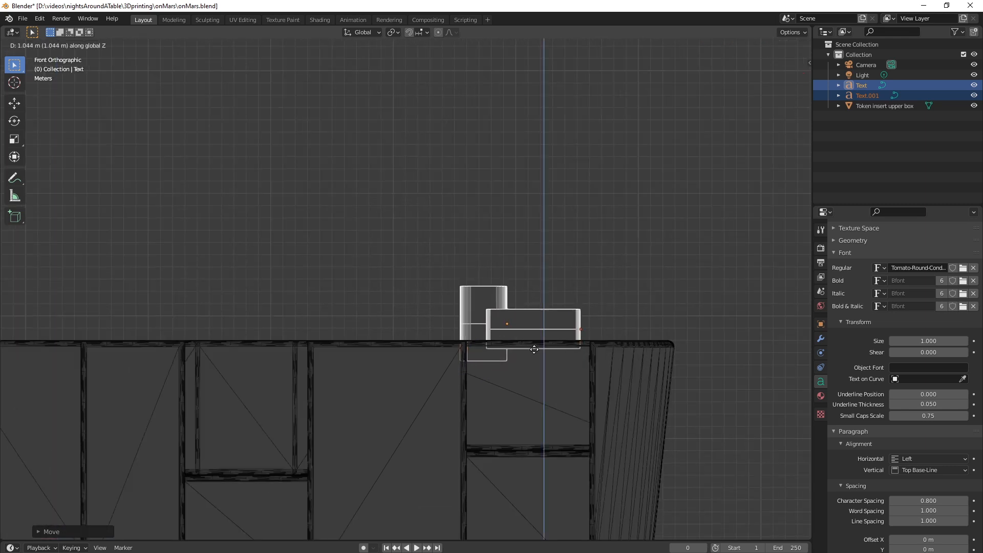
pyautogui.click(536, 352)
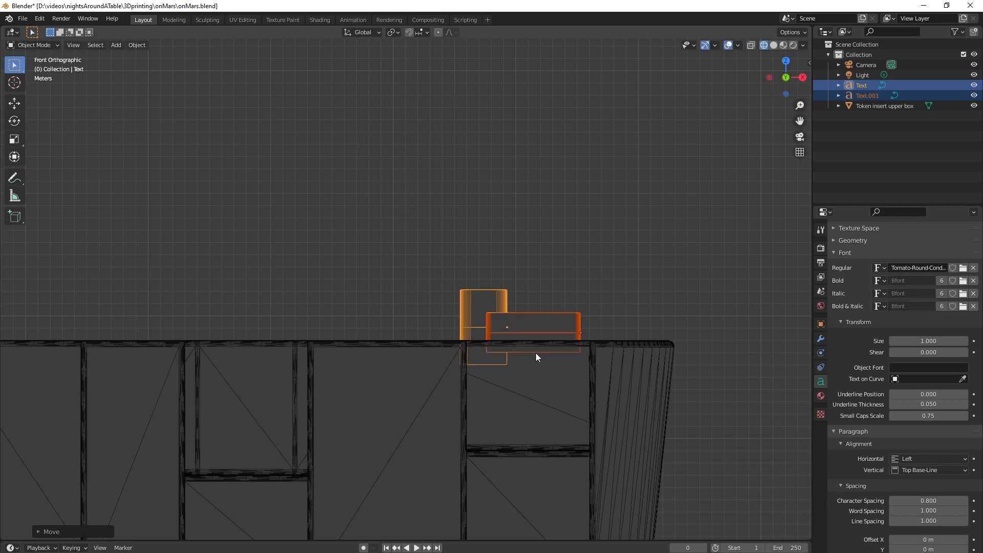
# Raise only the ON text slightly along Z, keeping its base sunk into the holder's top surface
pyautogui.click(493, 268)
pyautogui.click(503, 295)
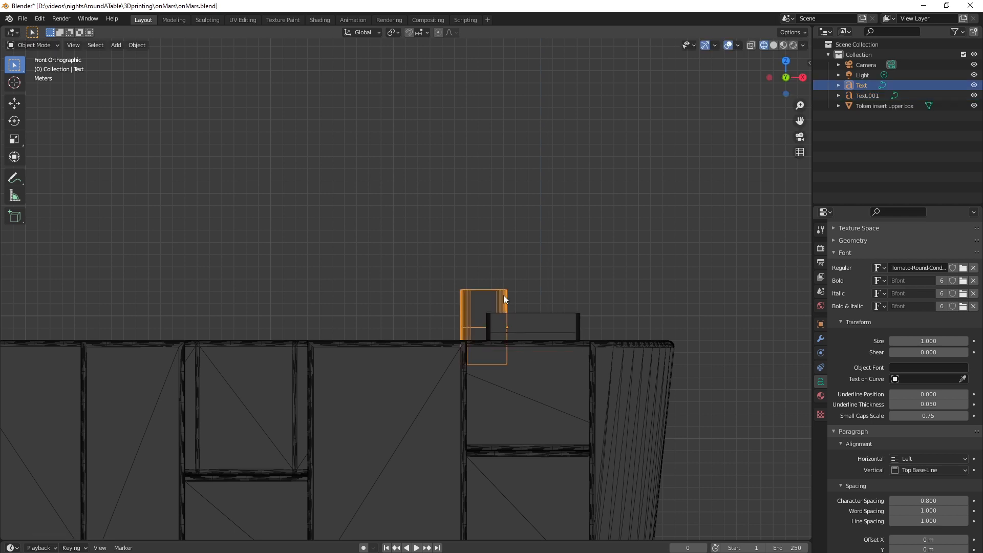
pyautogui.press('g')
pyautogui.press('z')
pyautogui.click(503, 285)
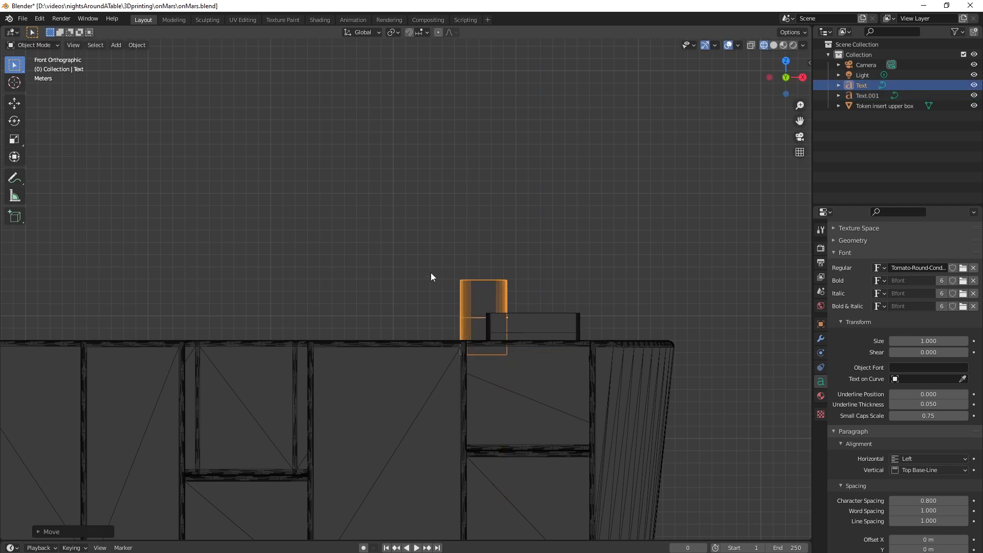
pyautogui.moveTo(421, 275); pyautogui.dragTo(565, 321)
pyautogui.click(501, 290)
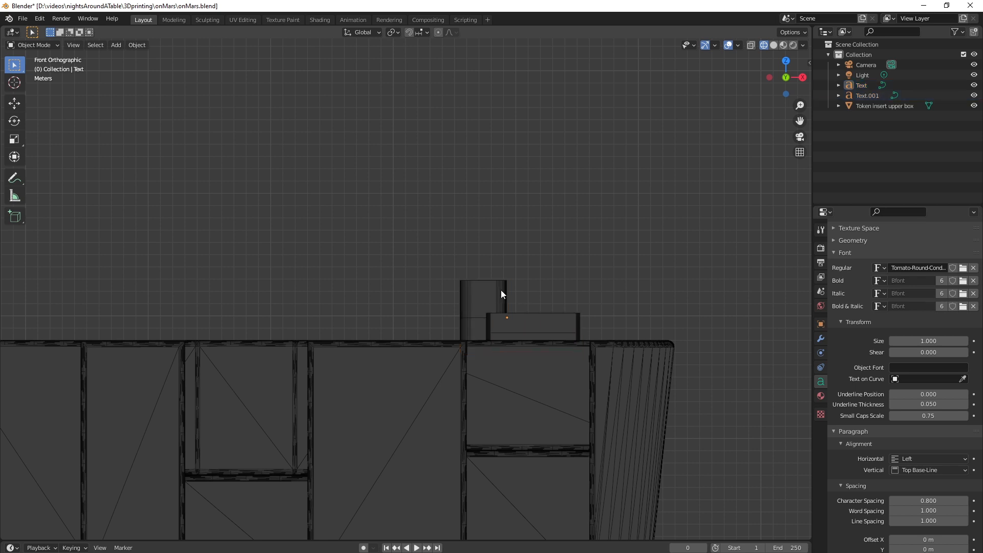
pyautogui.press('g')
pyautogui.press('z')
pyautogui.click(487, 293)
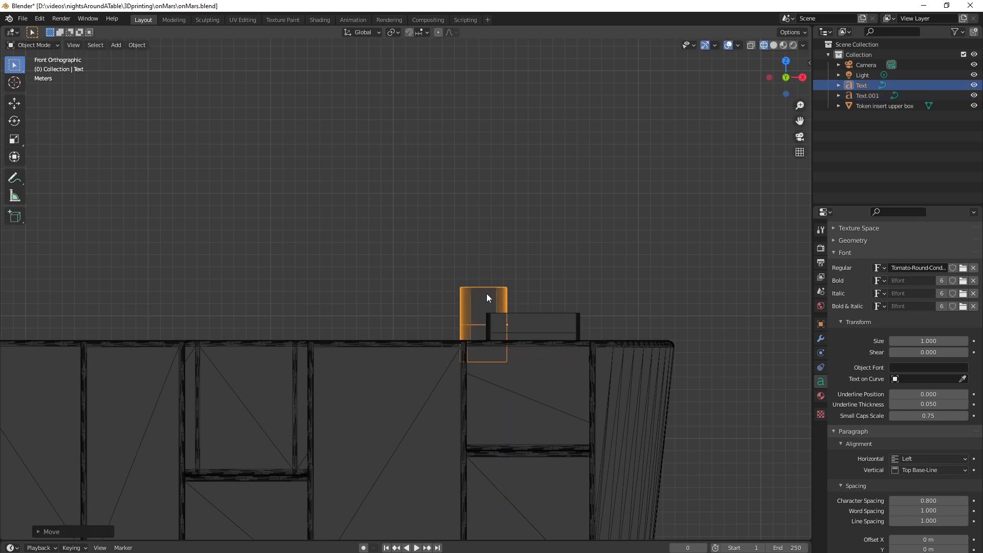
pyautogui.moveTo(423, 278); pyautogui.dragTo(627, 329)
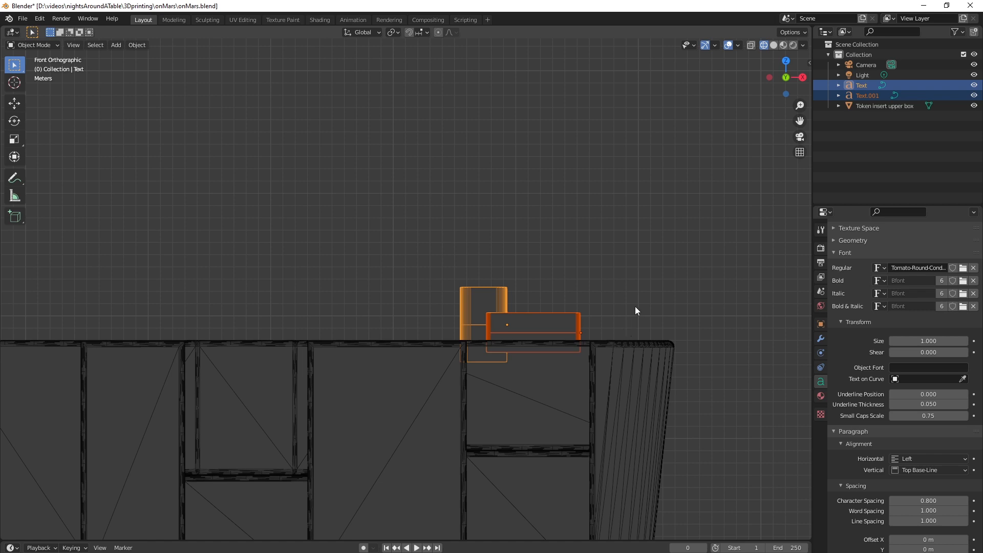
pyautogui.moveTo(635, 307); pyautogui.dragTo(436, 317, button='middle')
pyautogui.scroll(-3, 531, 355)
pyautogui.press('Tab')
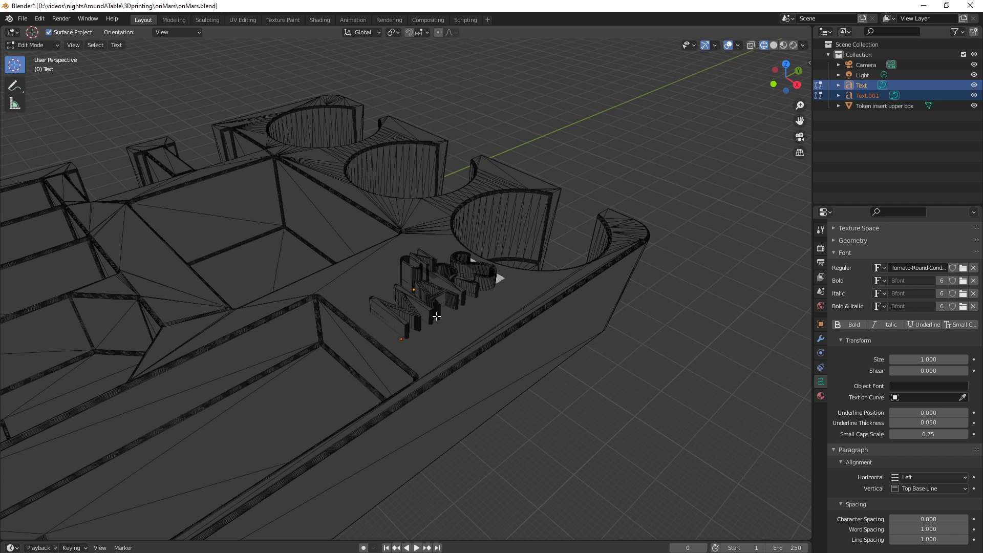
pyautogui.write('aa')
pyautogui.click(587, 326)
pyautogui.press('Tab')
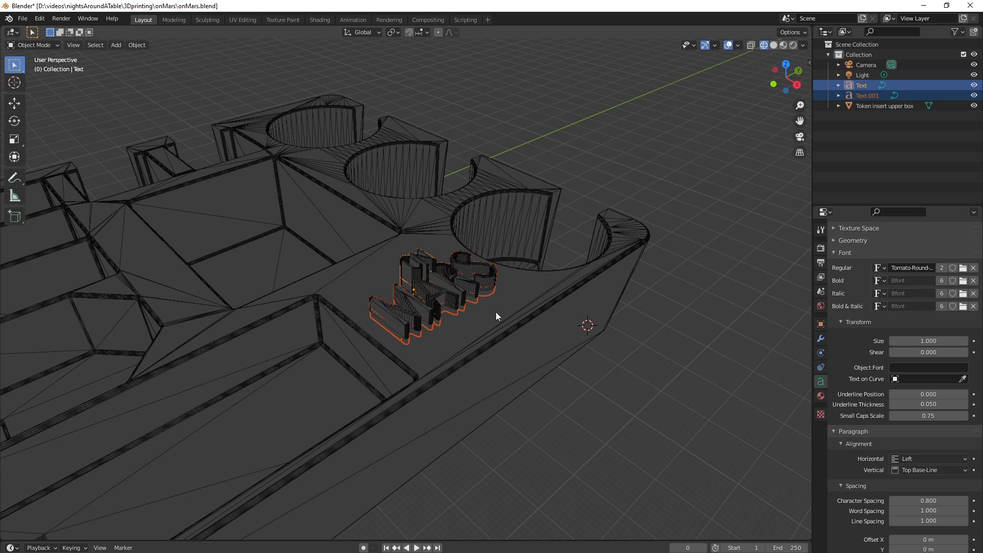
# Switch back to solid shading, convert the ON text to a mesh and check its geometry in Edit Mode
pyautogui.press('z')
pyautogui.click(558, 307)
pyautogui.moveTo(508, 357)
pyautogui.mouseDown(button='middle')
pyautogui.moveTo(463, 330)
pyautogui.moveTo(522, 339)
pyautogui.moveTo(515, 358)
pyautogui.moveTo(495, 352)
pyautogui.mouseUp(button='middle')
pyautogui.scroll(1, 443, 299)
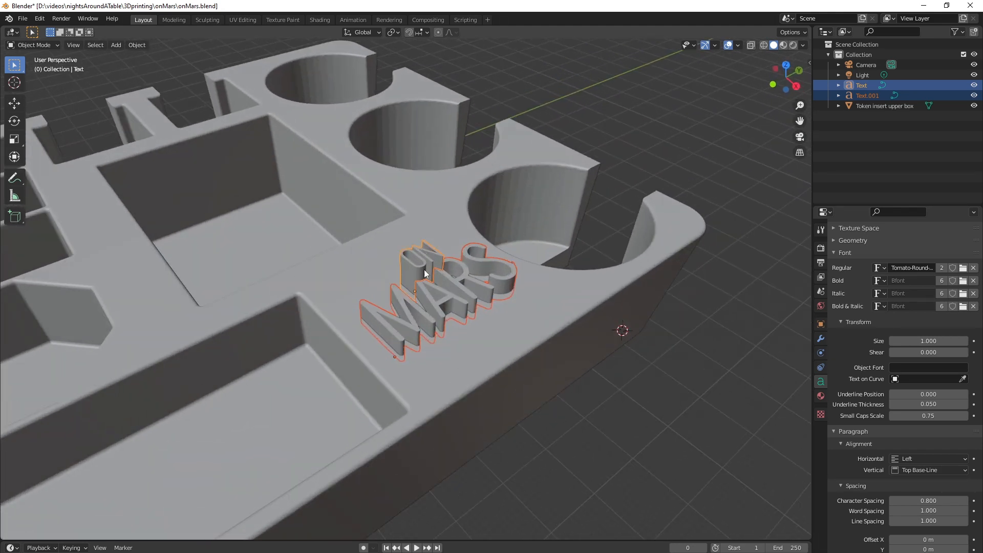
pyautogui.hotkey('alt', 'a')
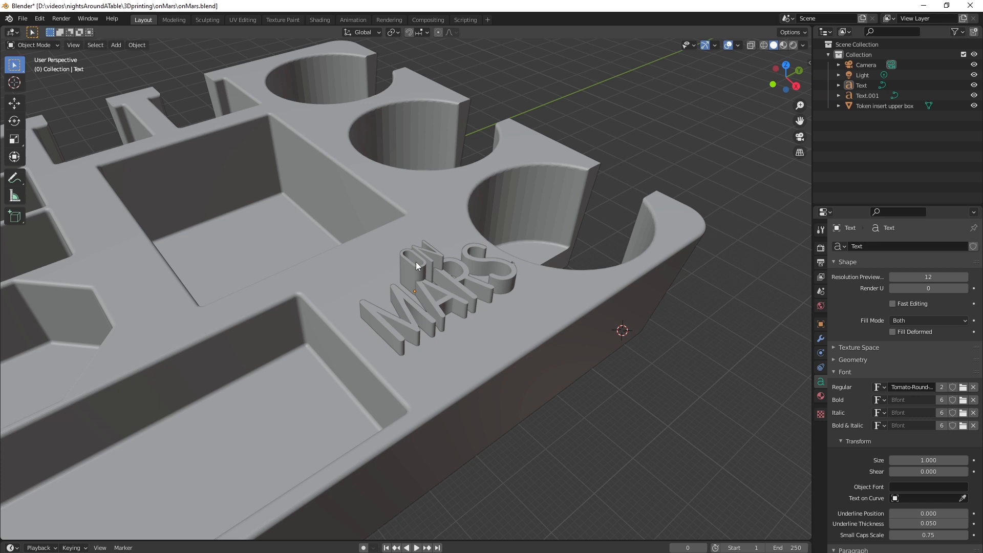
pyautogui.click(415, 265)
pyautogui.click(137, 45)
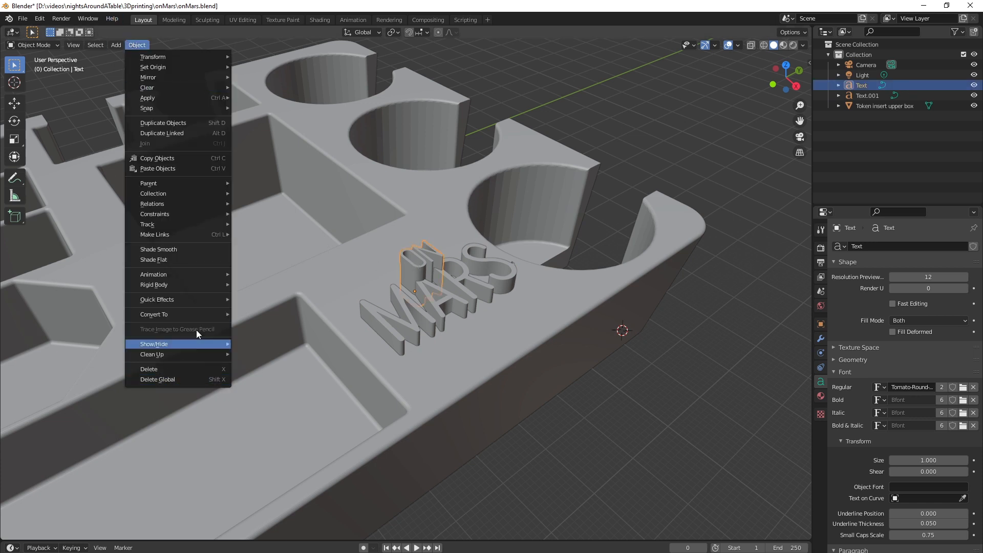
pyautogui.moveTo(205, 314)
pyautogui.click(262, 324)
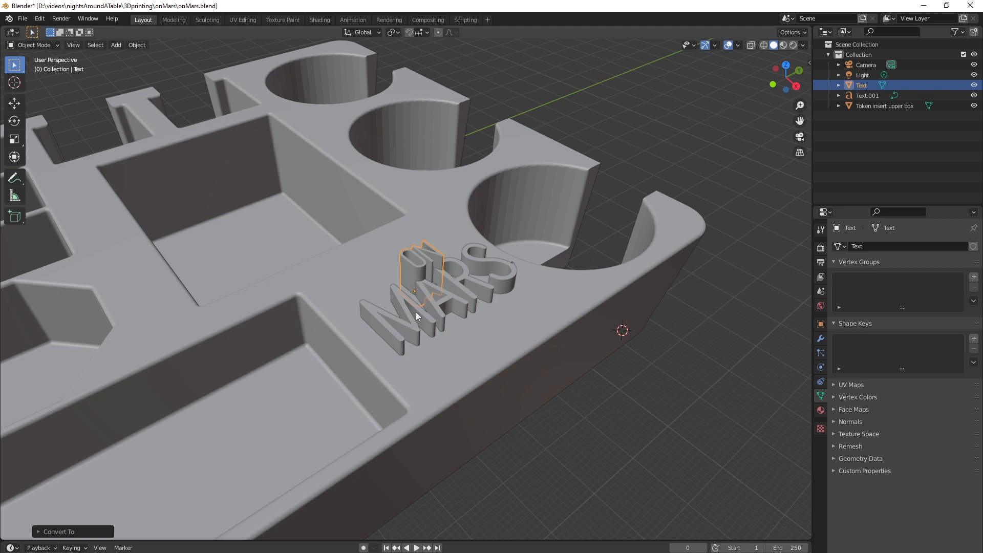
pyautogui.press('Tab')
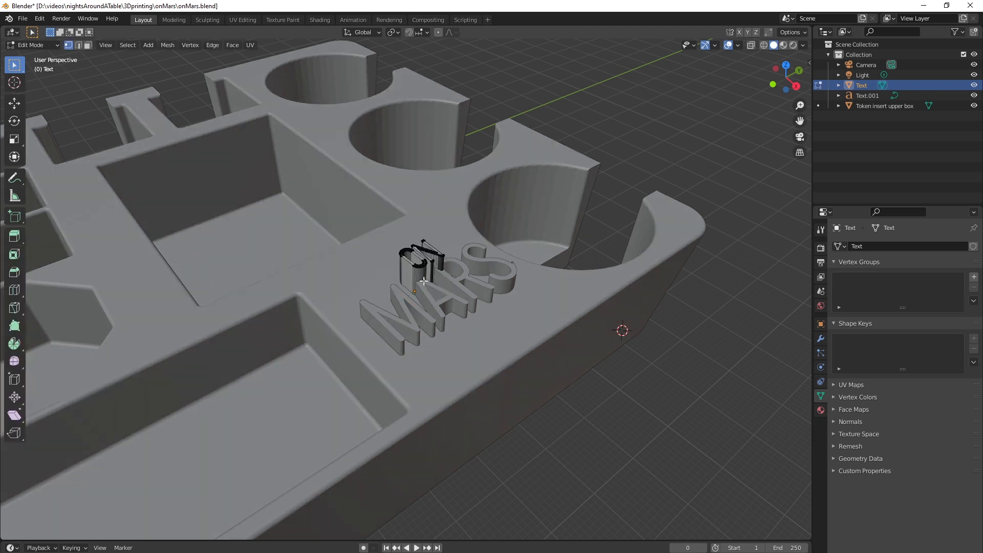
pyautogui.scroll(2, 416, 259)
pyautogui.scroll(-3, 416, 259)
pyautogui.press('Tab')
# Convert the MARS text to a mesh and join it with the ON mesh into one object
pyautogui.click(420, 327)
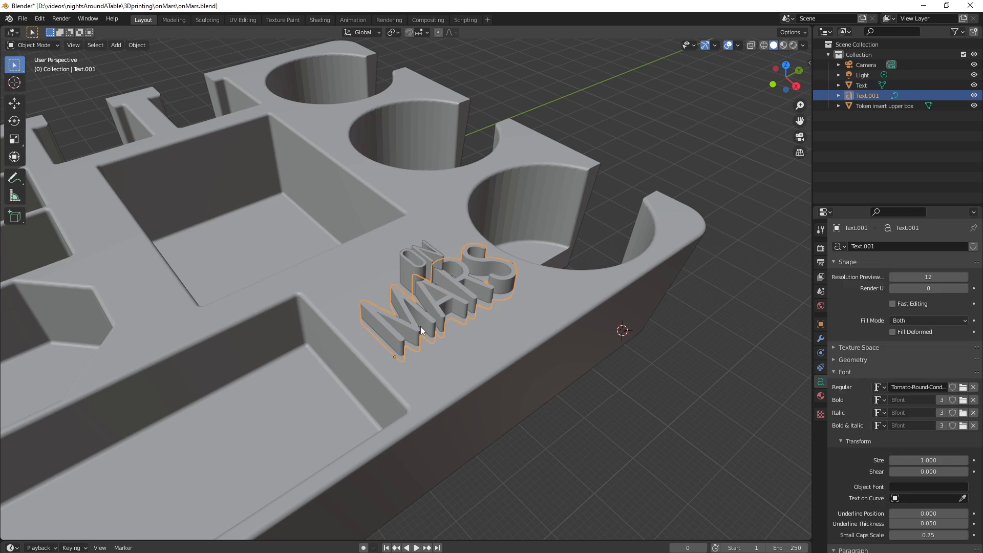
pyautogui.click(136, 45)
pyautogui.moveTo(179, 315)
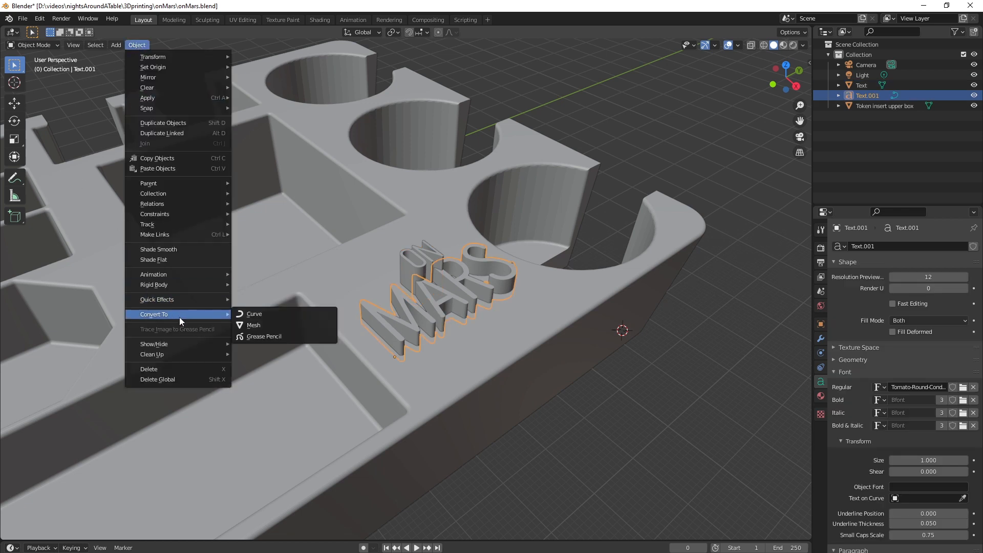
pyautogui.click(248, 324)
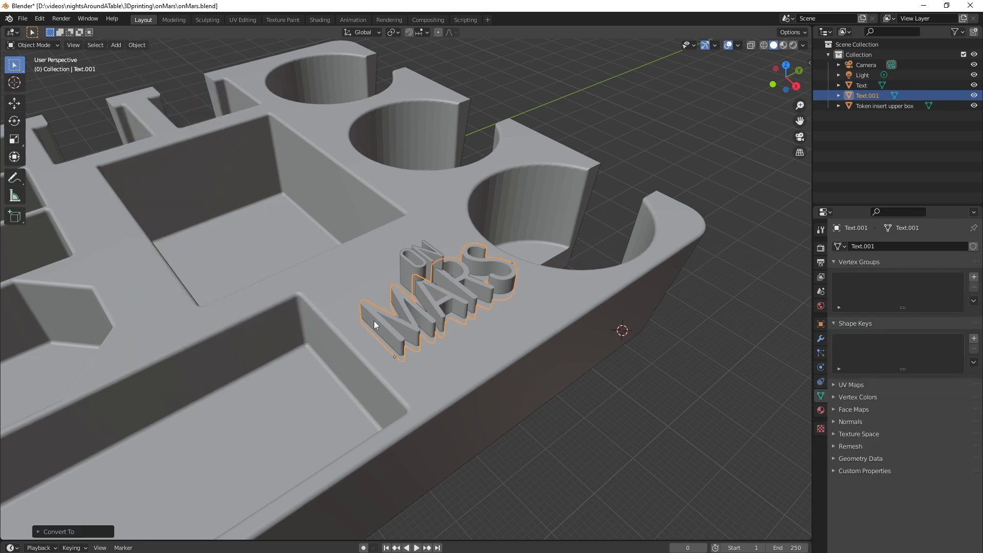
pyautogui.keyDown('shift'); pyautogui.click(407, 265); pyautogui.keyUp('shift')
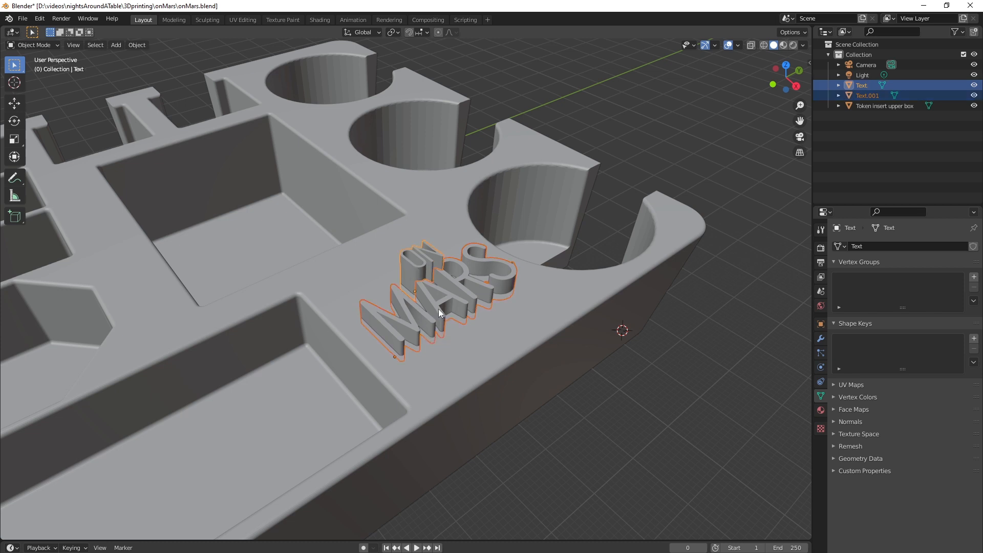
pyautogui.hotkey('ctrl', 'j')
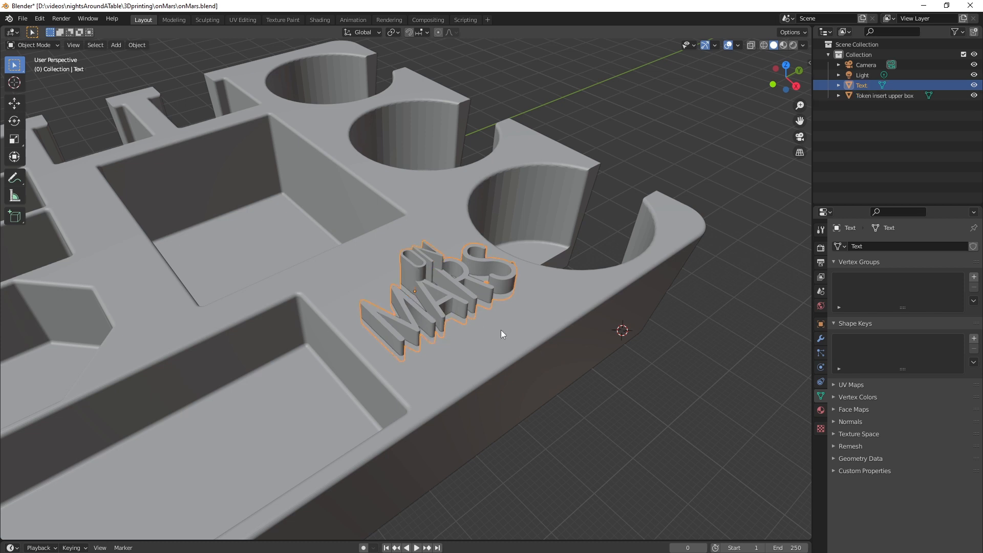
pyautogui.rightClick(466, 307)
# Add a Boolean modifier to the token holder in Difference mode with the joined ON MARS lettering as its object
pyautogui.click(501, 367)
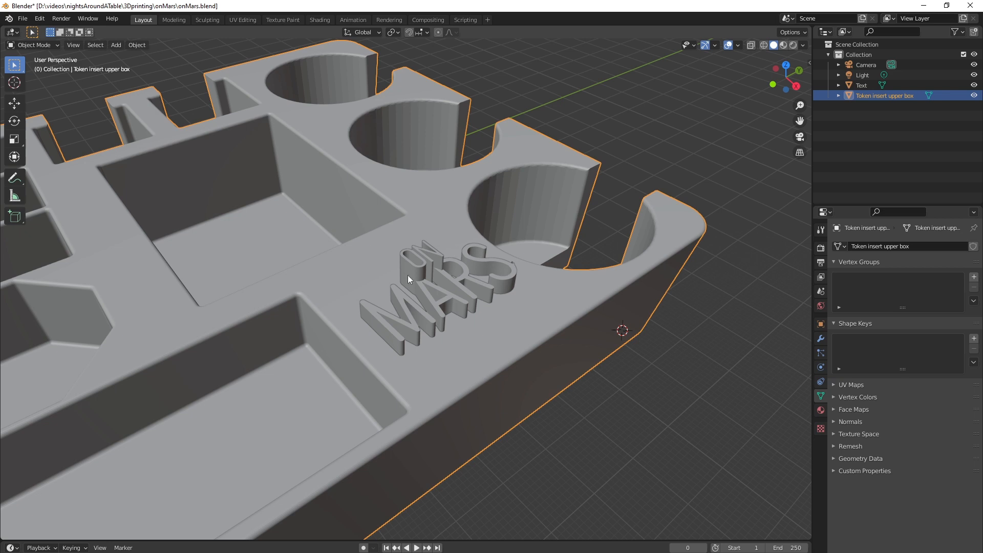
pyautogui.click(822, 340)
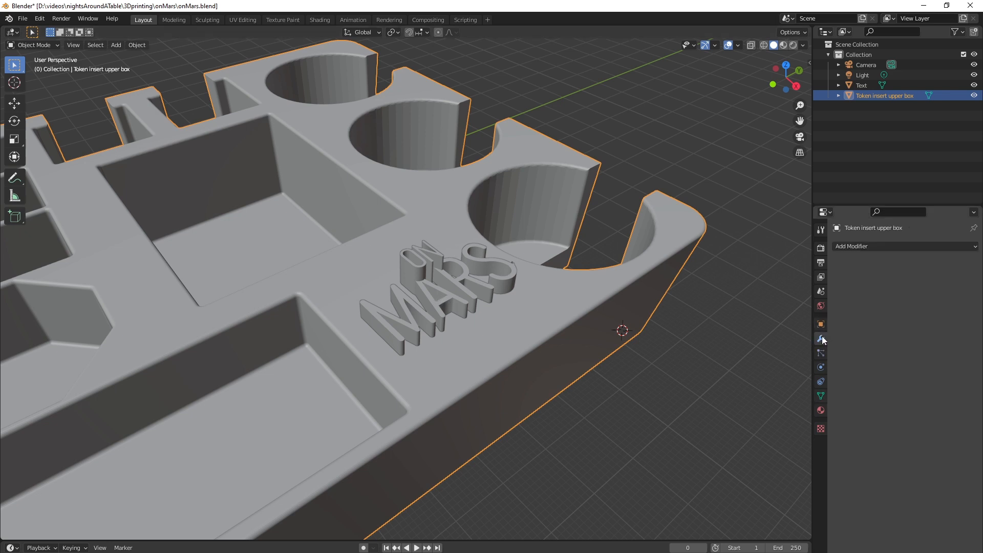
pyautogui.click(883, 247)
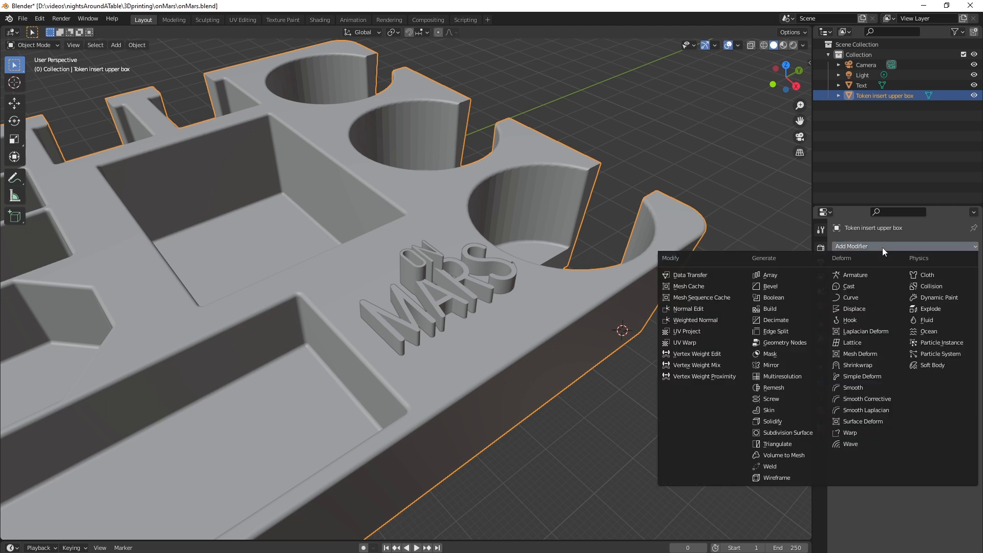
pyautogui.click(757, 300)
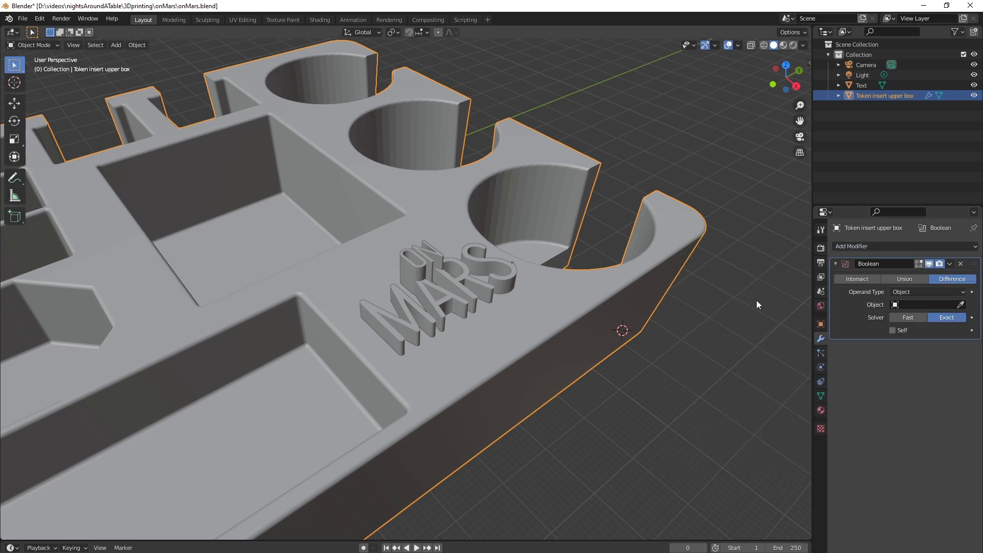
pyautogui.click(961, 305)
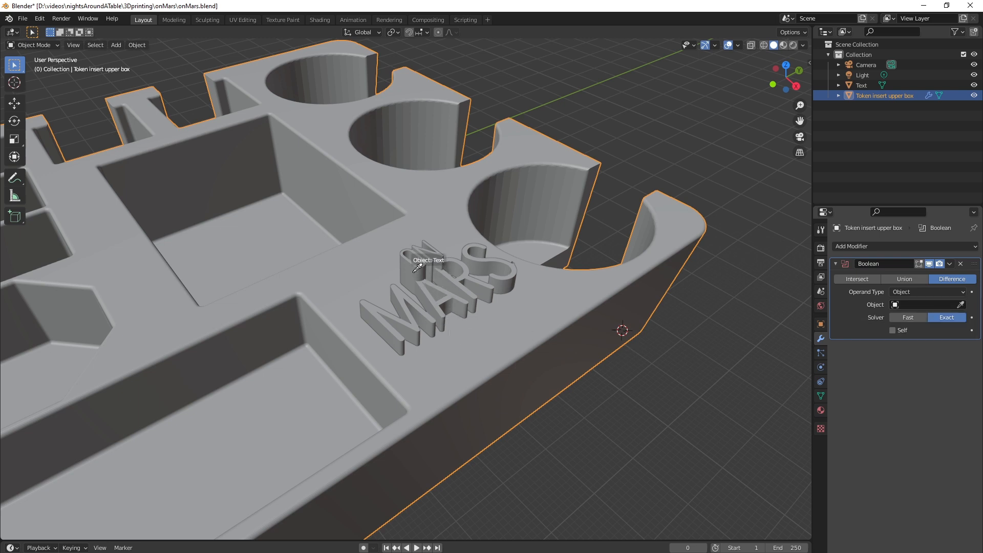
pyautogui.click(414, 276)
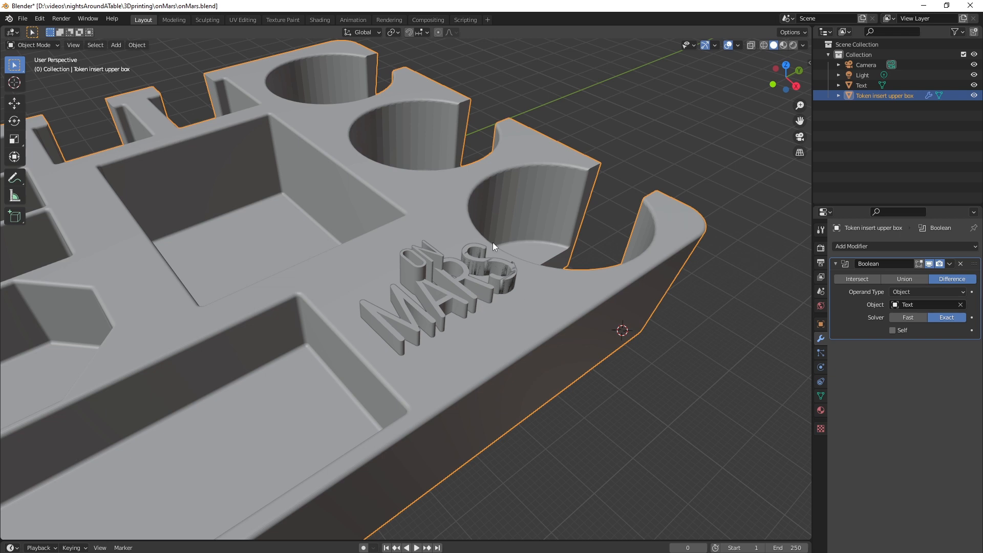
# Hide the joined lettering object and examine the Boolean cut in the holder's top surface
pyautogui.click(433, 294)
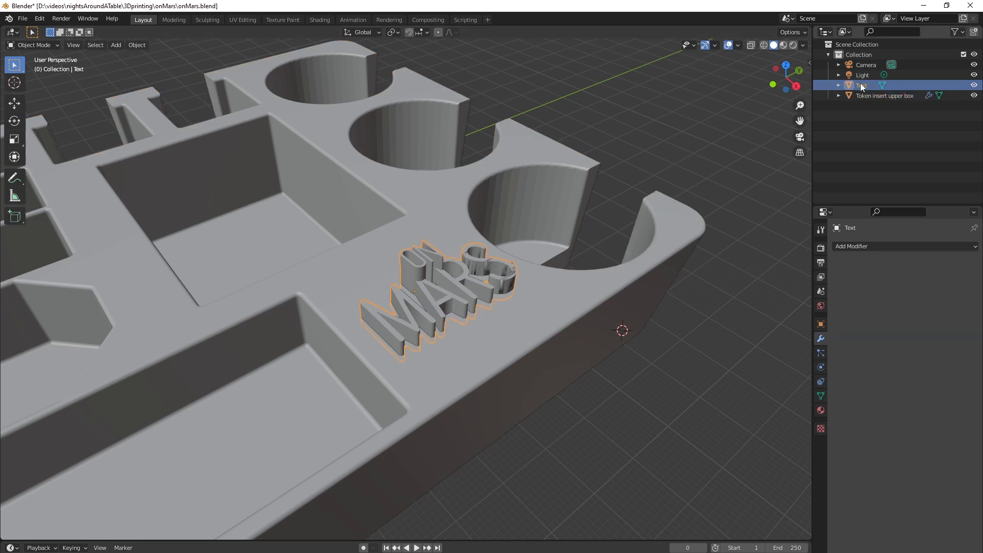
pyautogui.click(974, 86)
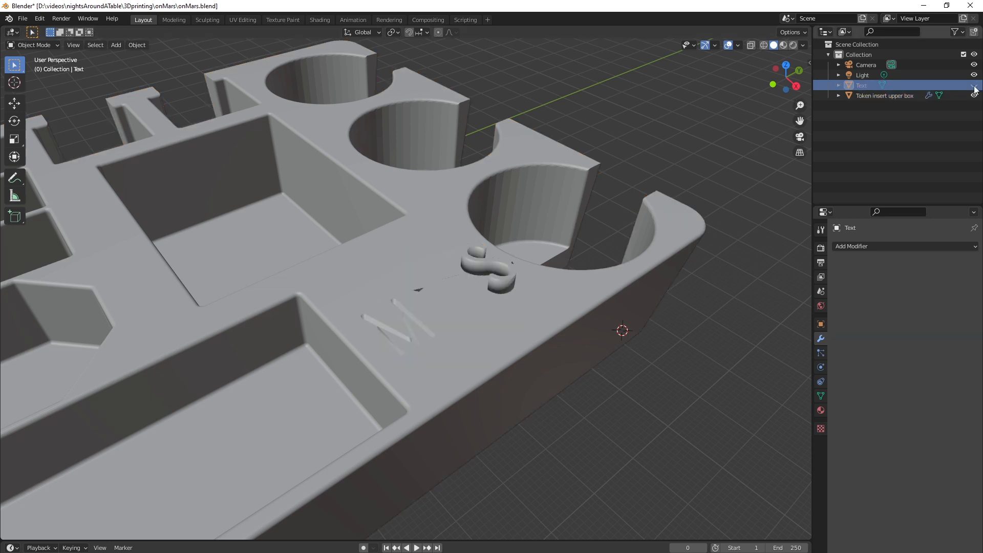
pyautogui.click(478, 324)
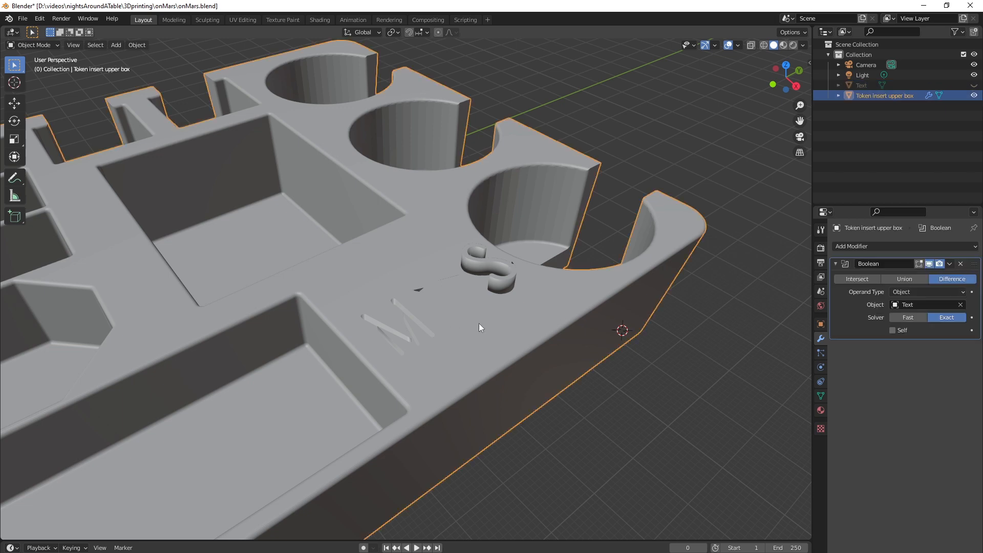
pyautogui.moveTo(492, 332)
pyautogui.mouseDown(button='middle')
pyautogui.moveTo(499, 371)
pyautogui.moveTo(450, 392)
pyautogui.moveTo(499, 322)
pyautogui.moveTo(491, 324)
pyautogui.moveTo(485, 333)
pyautogui.moveTo(501, 336)
pyautogui.mouseUp(button='middle')
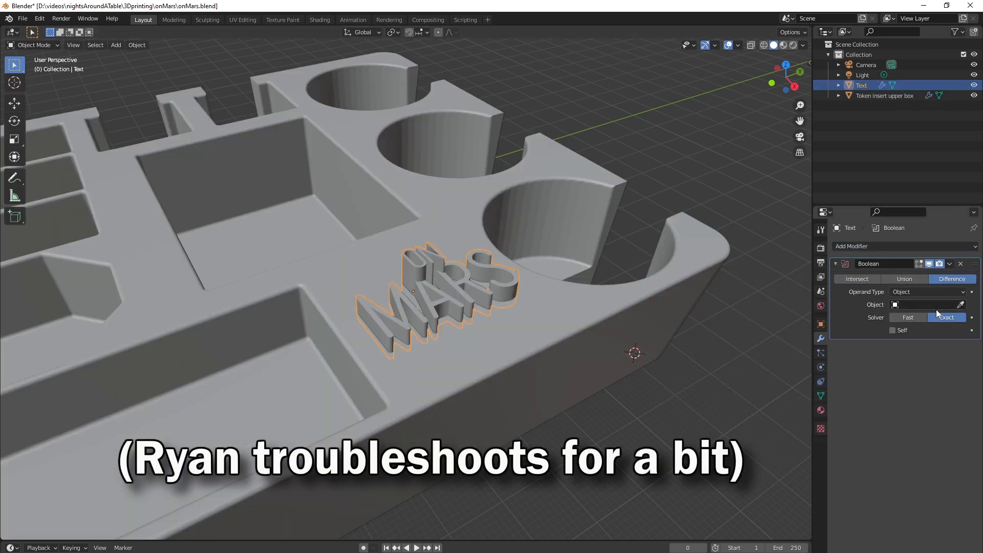
# Open the target object choice of the lettering's own Boolean modifier
pyautogui.click(927, 304)
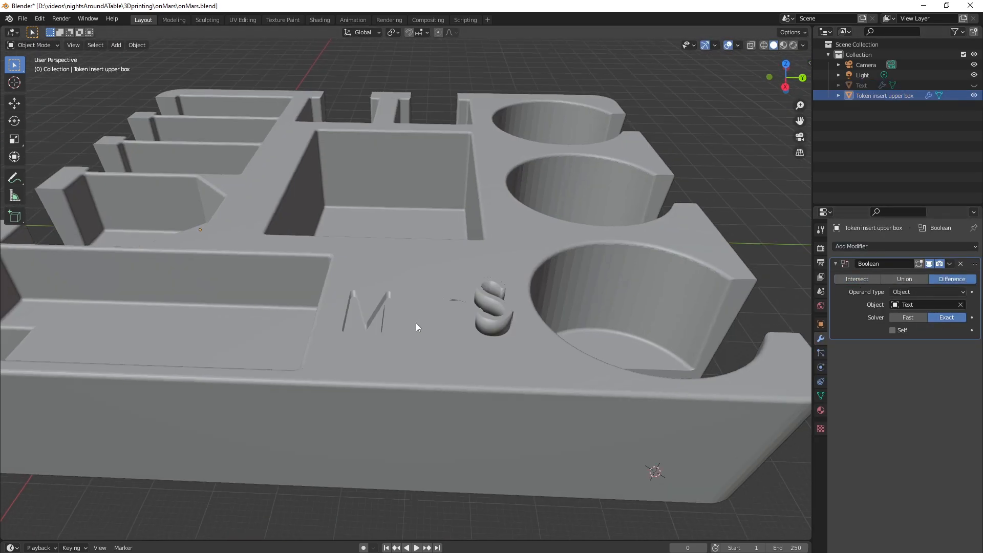
# Examine the incomplete N and S cuts in the token holder's top surface from several angles
pyautogui.moveTo(416, 323); pyautogui.dragTo(372, 289, button='middle')
pyautogui.moveTo(397, 320); pyautogui.dragTo(377, 306, button='middle')
pyautogui.scroll(4, 422, 285)
pyautogui.scroll(-4, 422, 284)
pyautogui.moveTo(450, 331); pyautogui.dragTo(423, 350, button='middle')
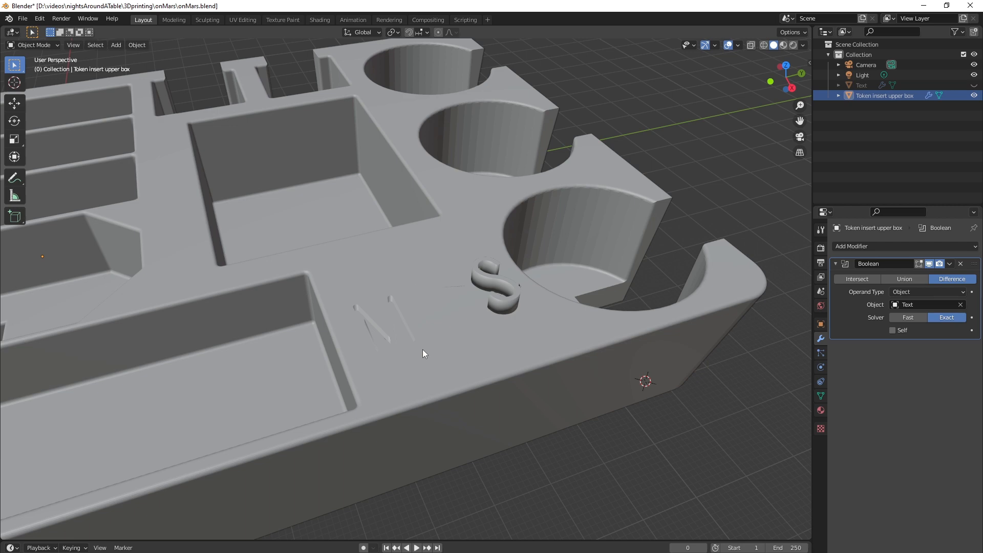
pyautogui.moveTo(423, 353)
pyautogui.mouseDown(button='middle')
pyautogui.moveTo(409, 348)
pyautogui.moveTo(424, 389)
pyautogui.moveTo(410, 325)
pyautogui.moveTo(430, 357)
pyautogui.moveTo(411, 337)
pyautogui.moveTo(431, 336)
pyautogui.moveTo(431, 313)
pyautogui.moveTo(436, 349)
pyautogui.mouseUp(button='middle')
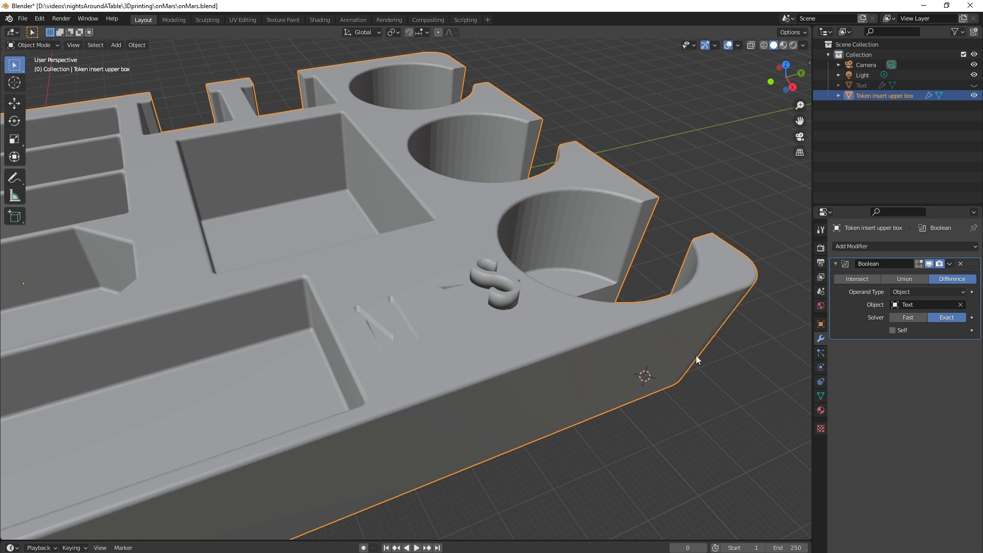
# Clear the holder's Boolean object and subdivide and triangulate the top face where the lettering sits
pyautogui.click(961, 305)
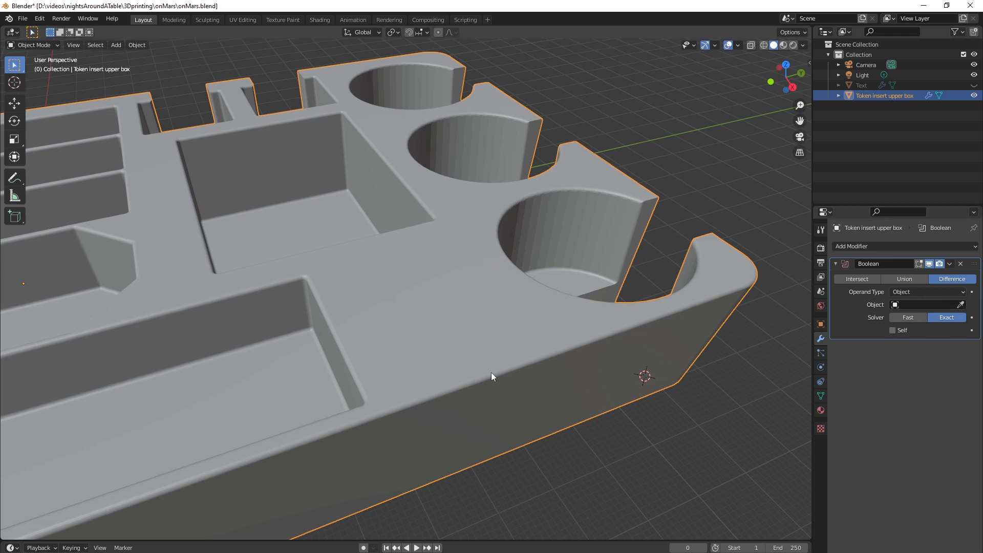
pyautogui.press('Tab')
pyautogui.scroll(1, 411, 356)
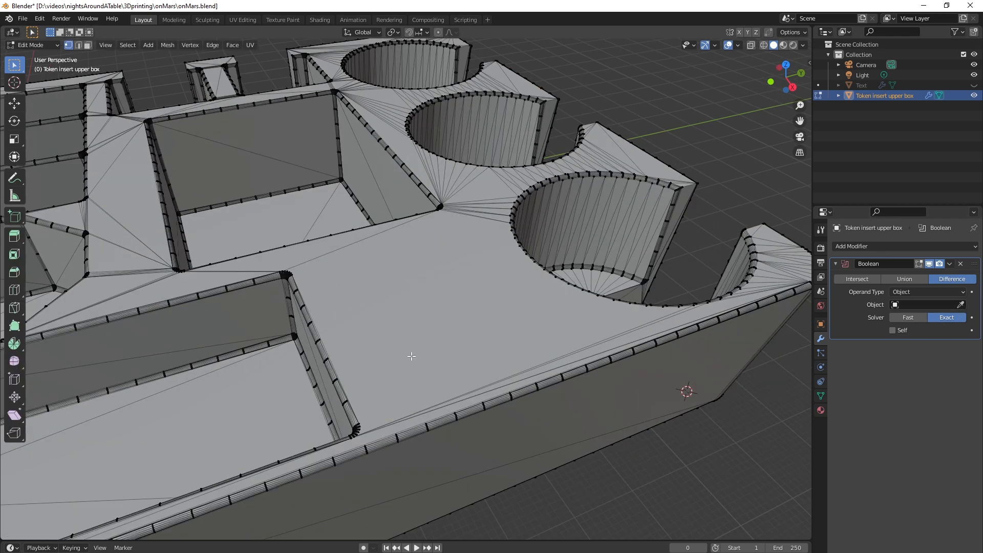
pyautogui.press('3')
pyautogui.click(407, 334)
pyautogui.rightClick(408, 334)
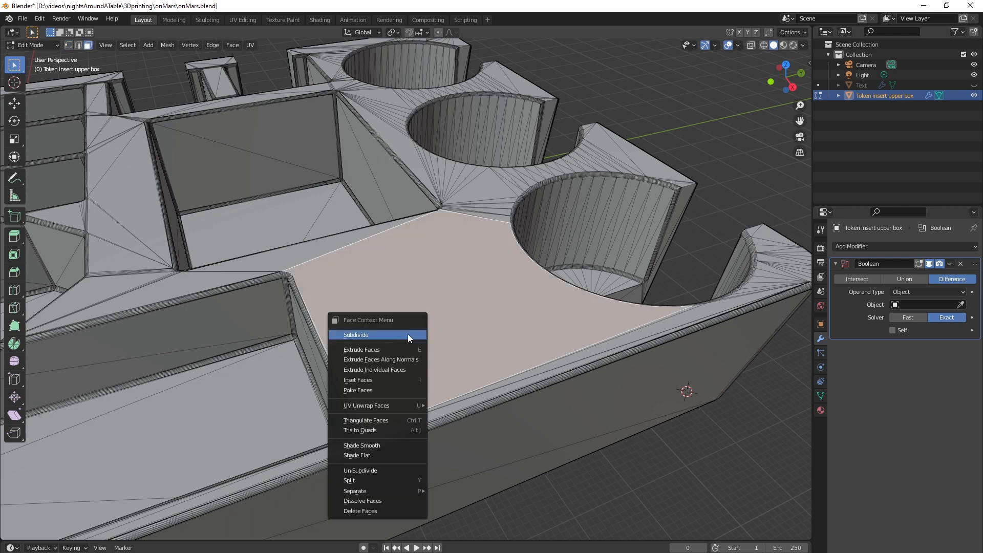
pyautogui.click(408, 333)
pyautogui.rightClick(408, 334)
pyautogui.click(365, 420)
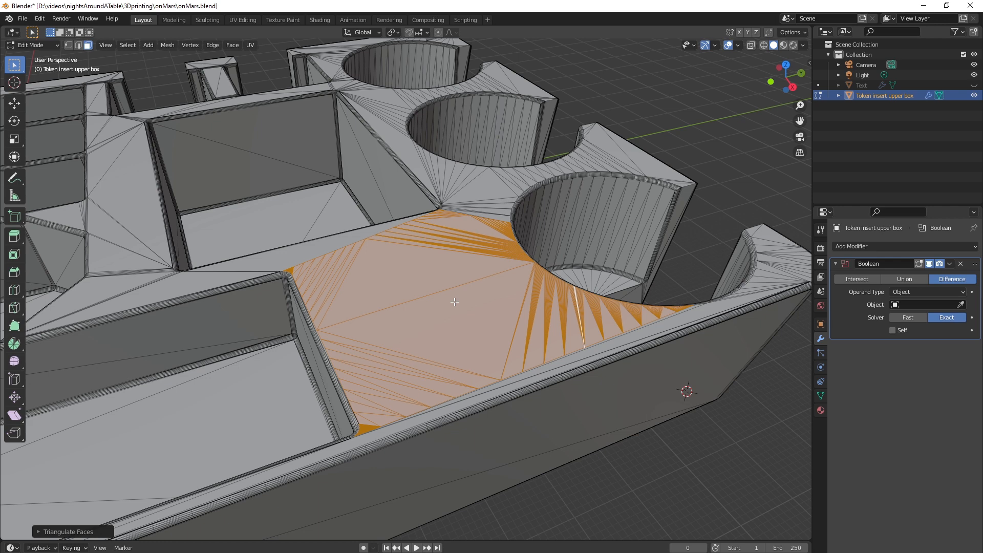
pyautogui.press('Tab')
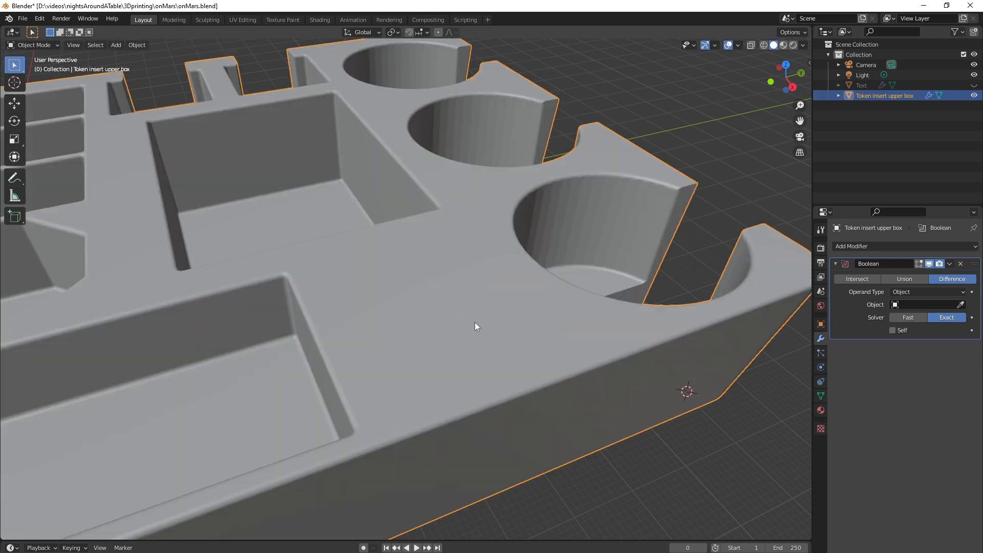
# Set the joined ON MARS lettering as the holder's Boolean object again and hide it to check the cut
pyautogui.click(974, 85)
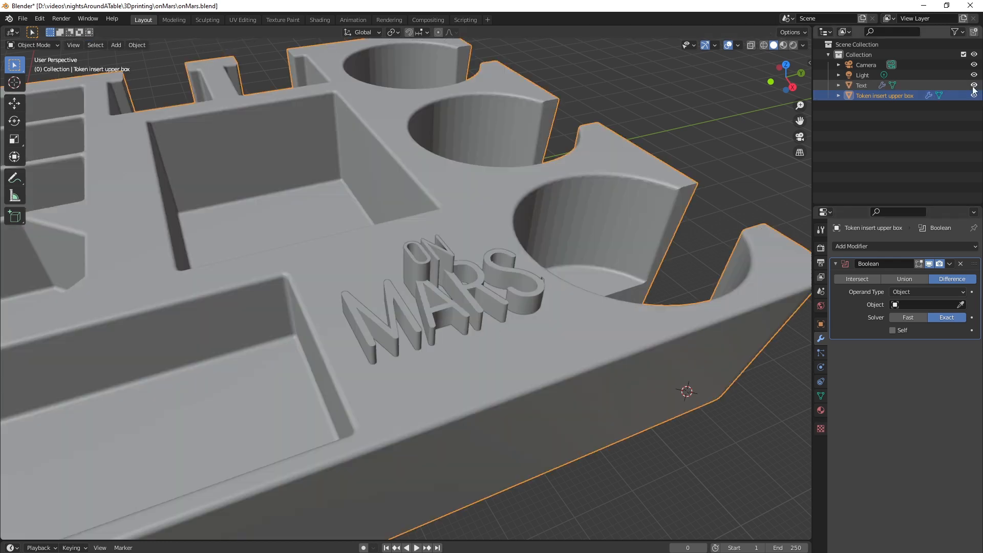
pyautogui.click(961, 305)
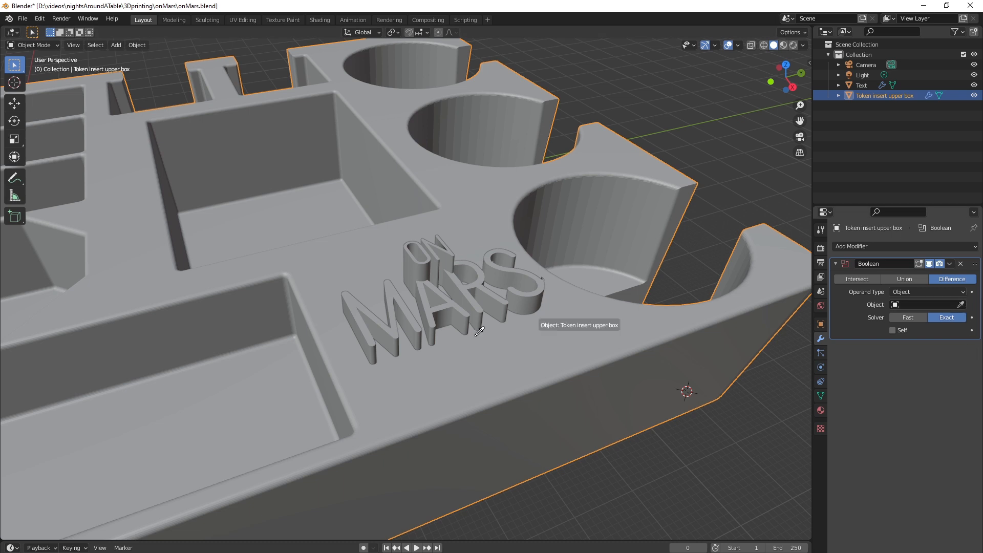
pyautogui.click(442, 305)
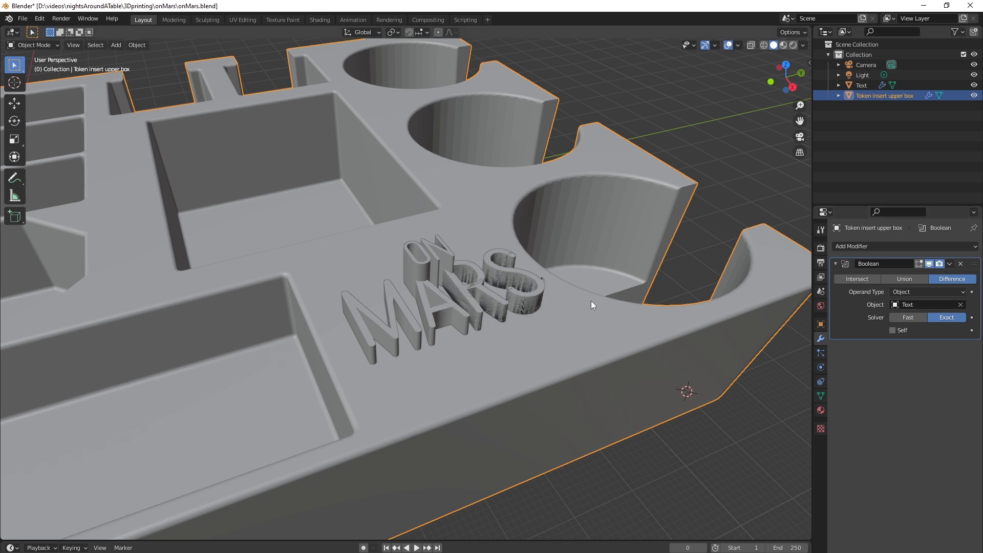
pyautogui.click(974, 85)
pyautogui.moveTo(543, 329); pyautogui.dragTo(564, 296, button='middle')
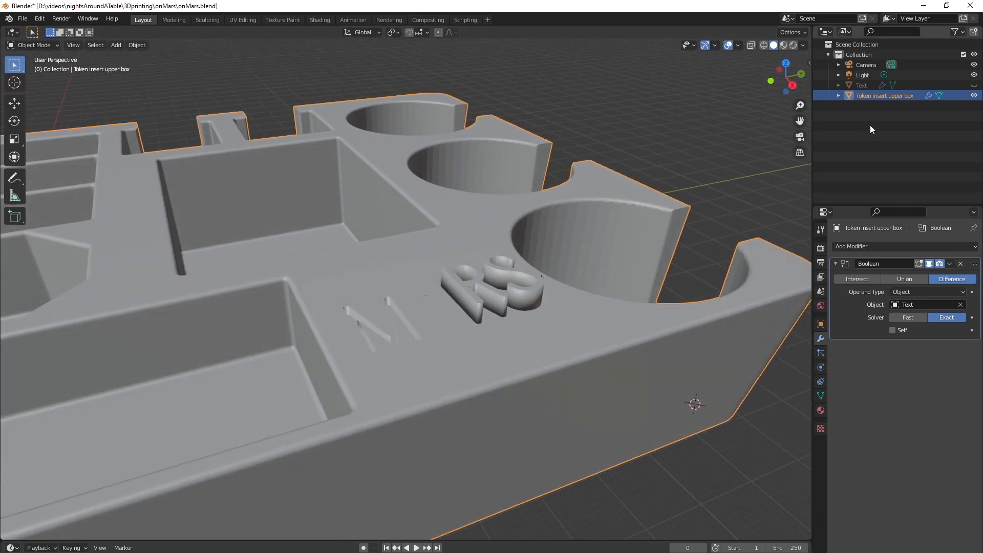
# Show the joined ON MARS lettering and inspect its S beside the cylindrical pocket
pyautogui.click(975, 85)
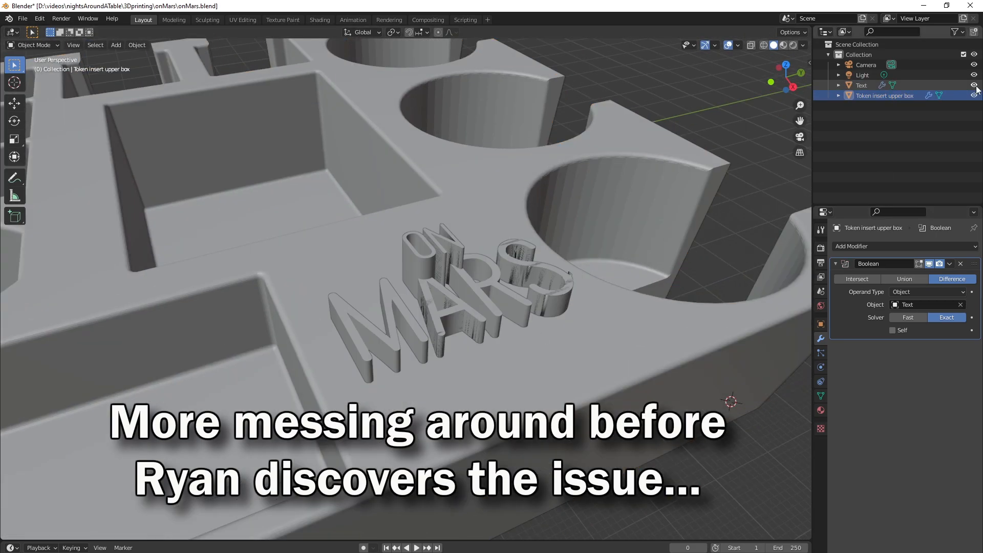
pyautogui.scroll(3, 650, 300)
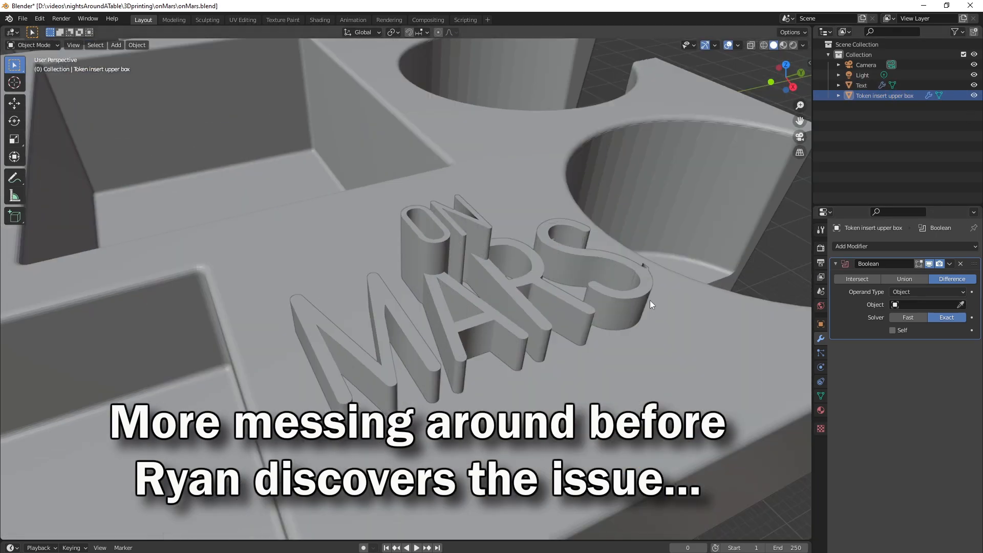
pyautogui.moveTo(650, 300); pyautogui.dragTo(609, 272, button='middle')
pyautogui.click(609, 271)
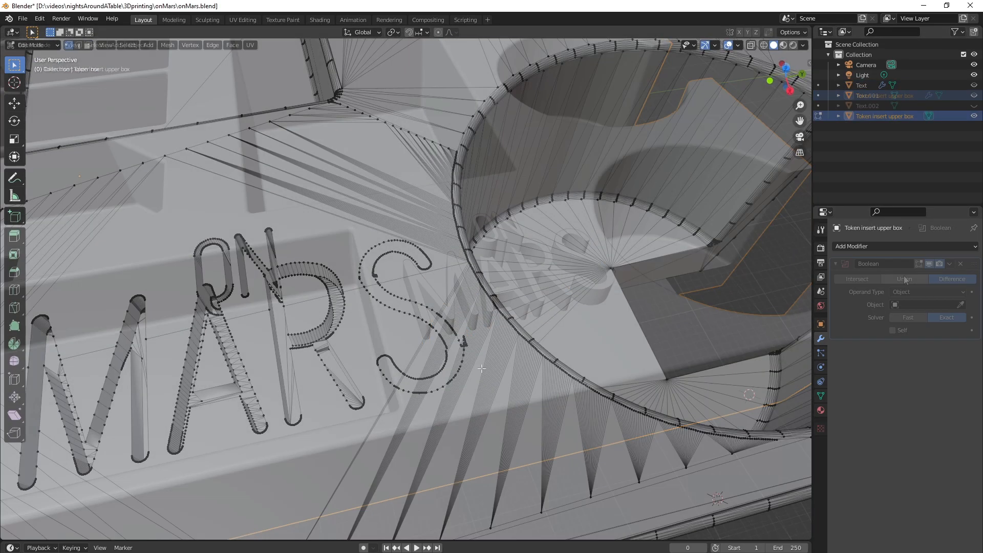
# Box-select the stray triangle of vertices on the outer curve of the S outline in the holder mesh
pyautogui.scroll(3, 560, 412)
pyautogui.keyDown('shift'); pyautogui.moveTo(561, 410); pyautogui.dragTo(465, 349, button='middle'); pyautogui.keyUp('shift')
pyautogui.scroll(3, 453, 348)
pyautogui.scroll(-2, 453, 354)
pyautogui.scroll(1, 473, 342)
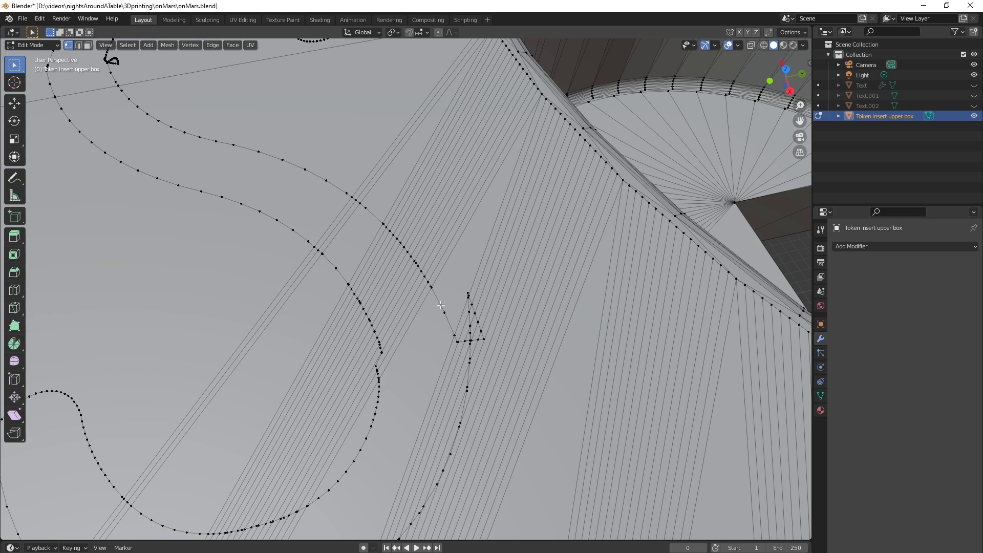
pyautogui.moveTo(439, 290); pyautogui.dragTo(497, 352)
pyautogui.rightClick(454, 548)
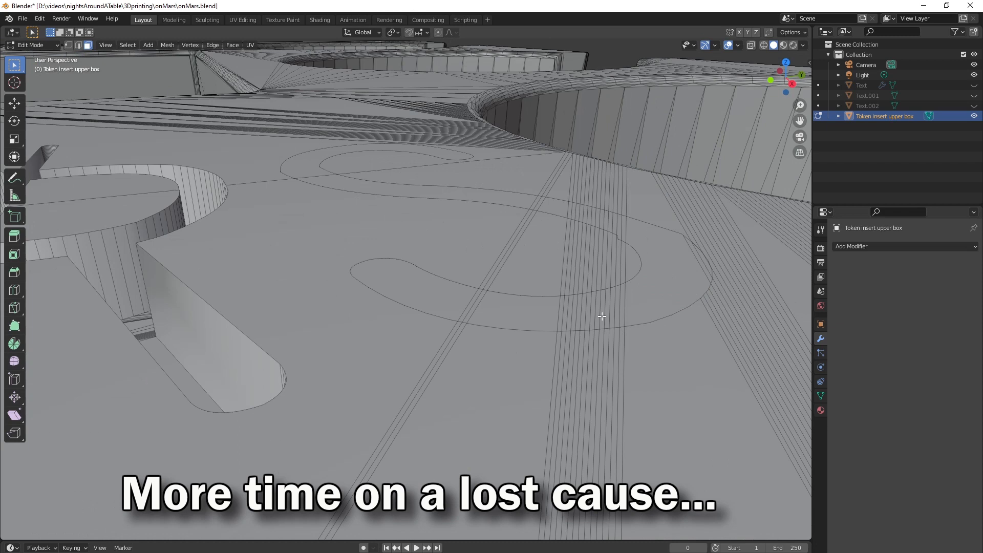
# Select the face loop along the lower curve of the S on the holder's top surface
pyautogui.keyDown('alt'); pyautogui.click(602, 316); pyautogui.keyUp('alt')
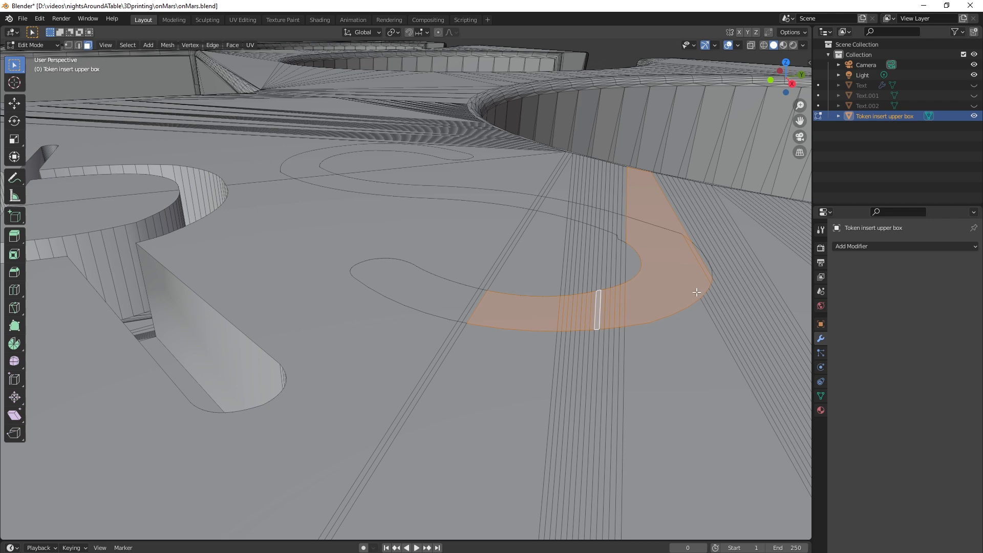
pyautogui.scroll(-6, 698, 291)
pyautogui.scroll(-1, 523, 289)
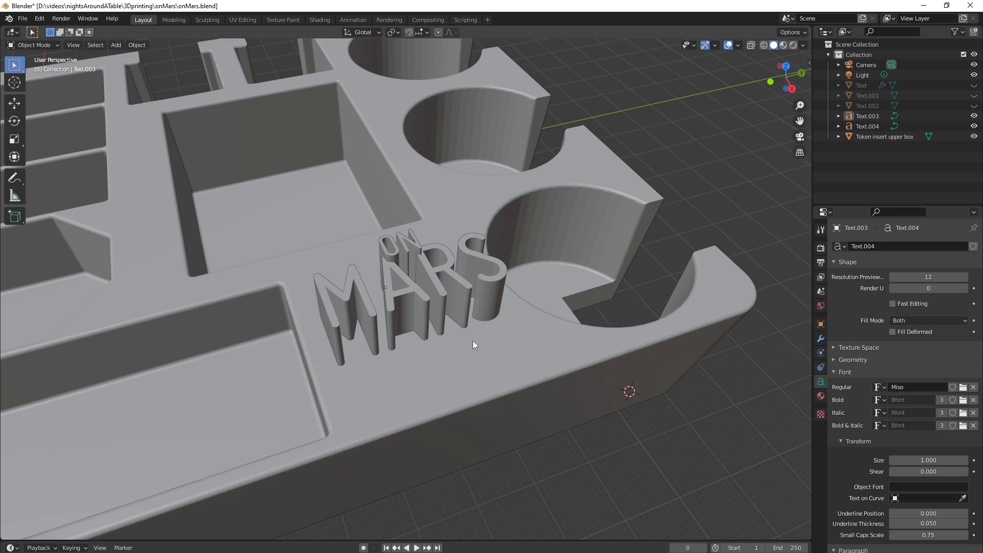
# Try to cut the holder with Text.003 as the Boolean object and toggle that lettering's visibility to check the result
pyautogui.moveTo(458, 382); pyautogui.dragTo(435, 412, button='middle')
pyautogui.moveTo(501, 391); pyautogui.dragTo(416, 276, button='middle')
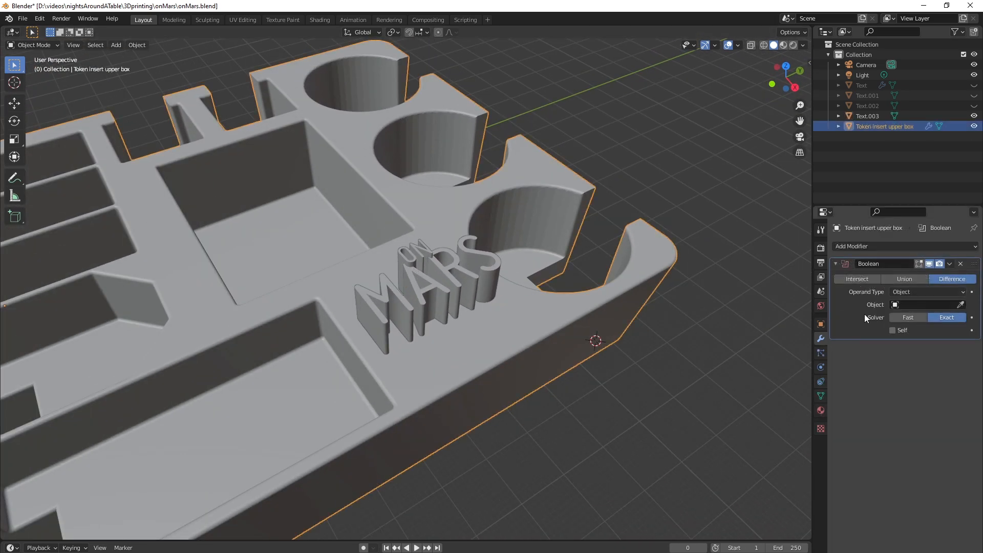
pyautogui.click(420, 294)
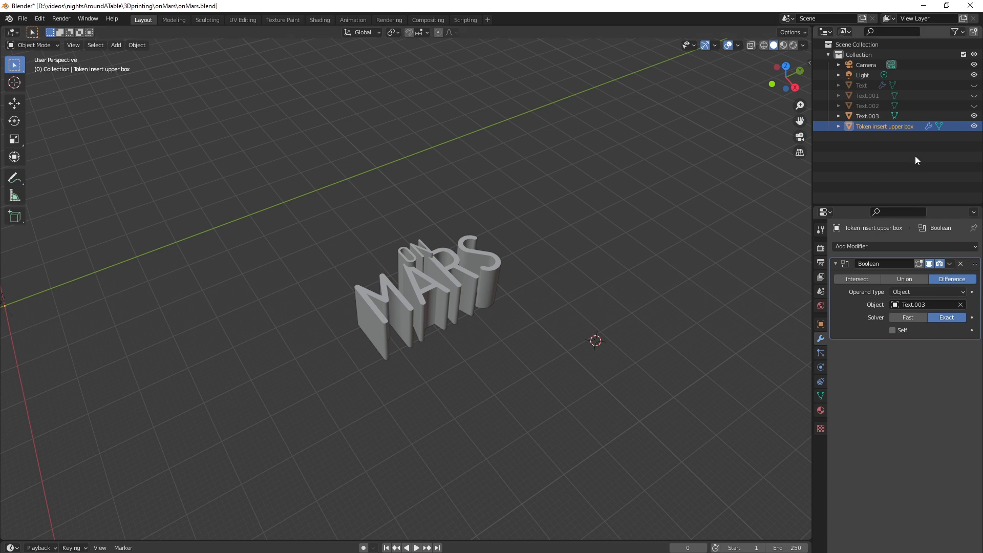
pyautogui.click(974, 115)
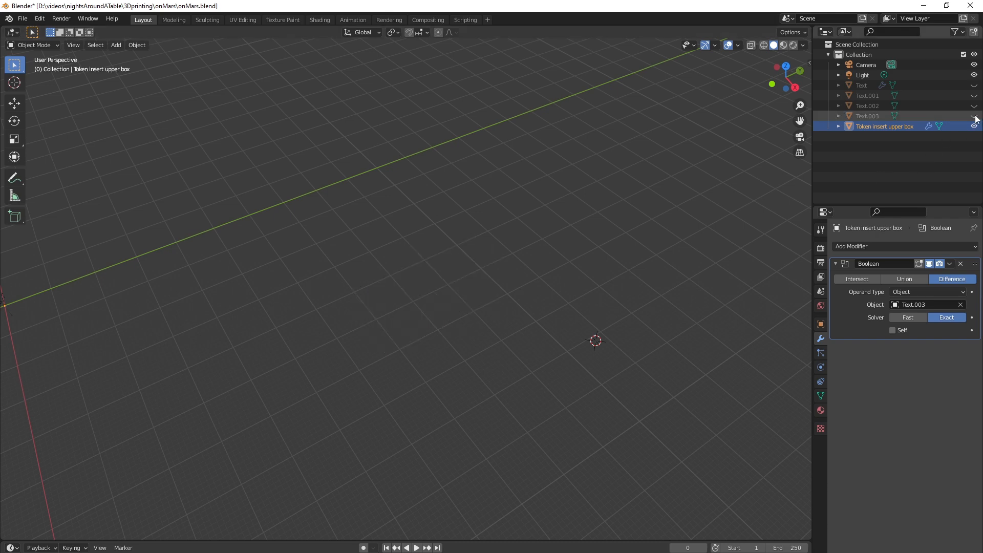
pyautogui.click(974, 116)
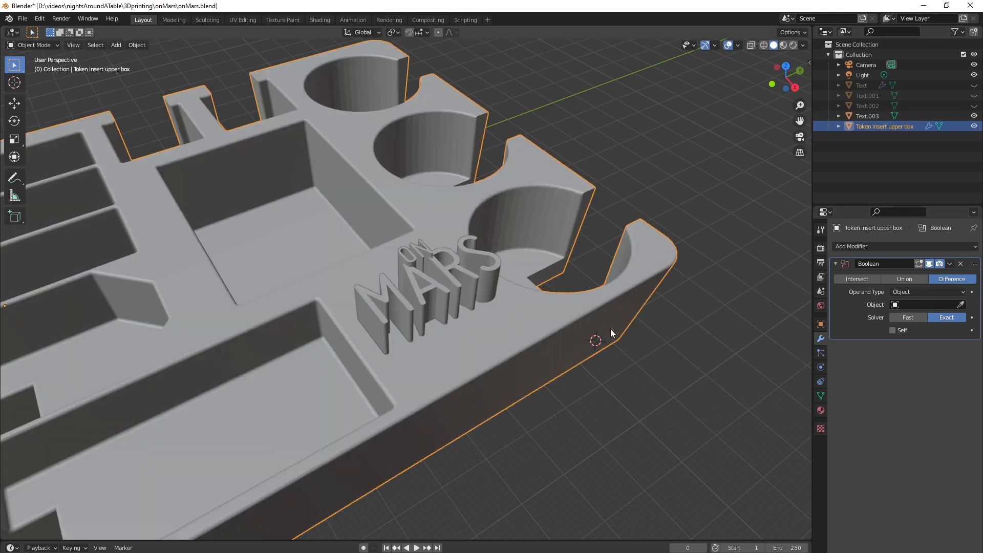
# Try to triangulate the holder's top face beneath the ON MARS lettering
pyautogui.press('Tab')
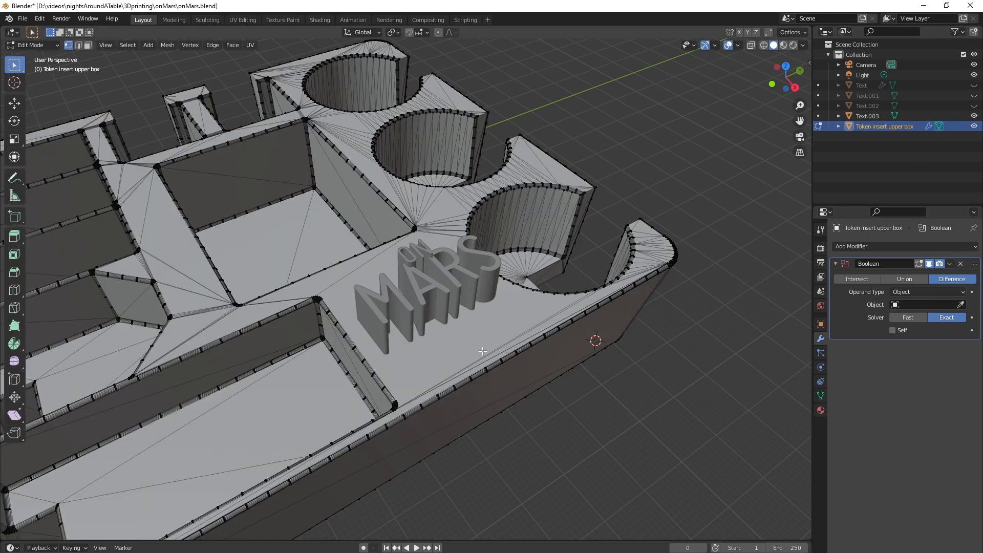
pyautogui.rightClick(308, 464)
pyautogui.click(338, 383)
pyautogui.hotkey('ctrl', 'z')
pyautogui.rightClick(379, 261)
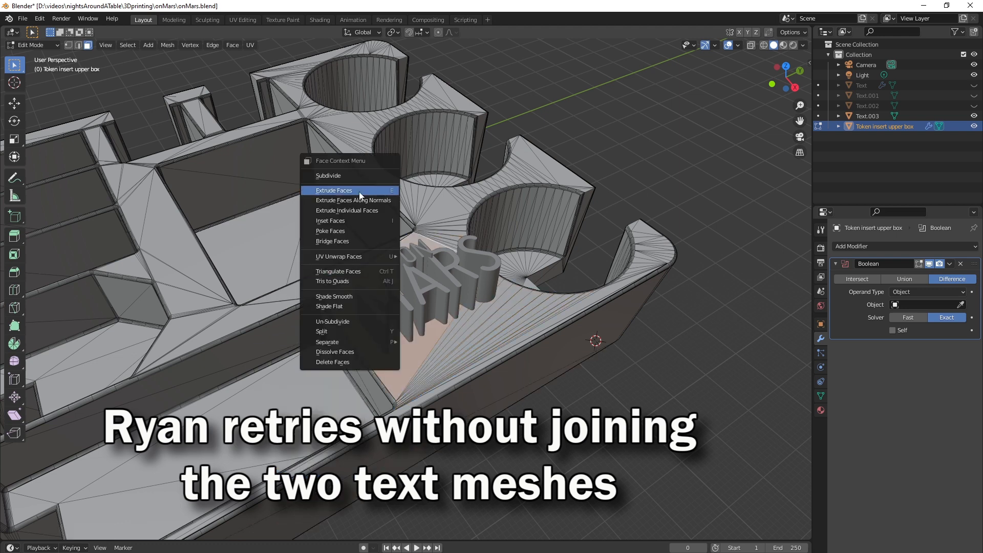
pyautogui.click(360, 193)
pyautogui.rightClick(357, 347)
# Undo the recent edits back to the point before the ON and MARS meshes were joined
pyautogui.hotkey('ctrl', 'z')
pyautogui.press('Tab')
pyautogui.hotkey('ctrl', 'z')
pyautogui.hotkey('ctrl', 'z')
pyautogui.hotkey('ctrl', 'z')
pyautogui.hotkey('ctrl', 'z')
pyautogui.hotkey('ctrl', 'z')
pyautogui.hotkey('ctrl', 'z')
pyautogui.hotkey('ctrl', 'z')
pyautogui.hotkey('ctrl', 'z')
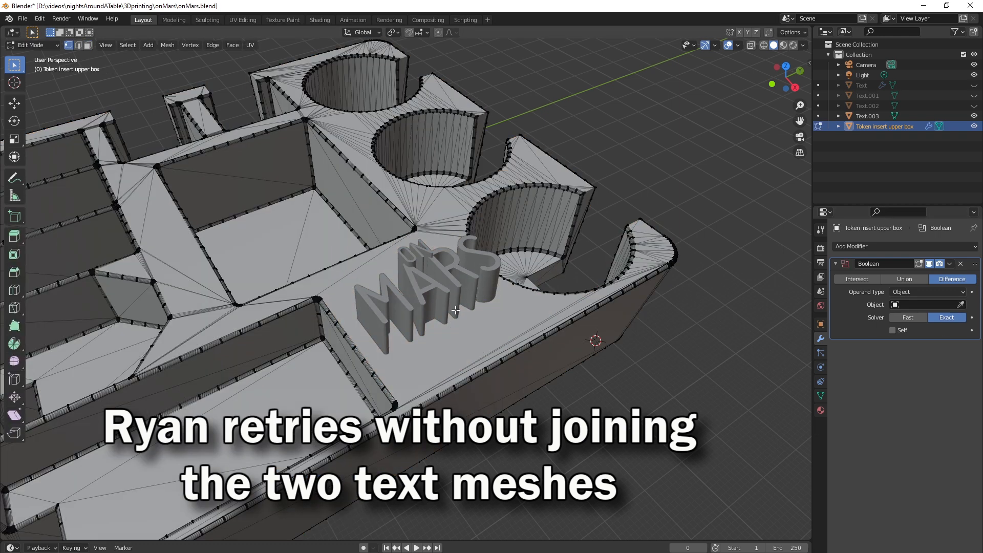
# Add a Difference Boolean modifier to the token holder with the ON mesh Text.003 as its object, and hide that mesh
pyautogui.click(874, 247)
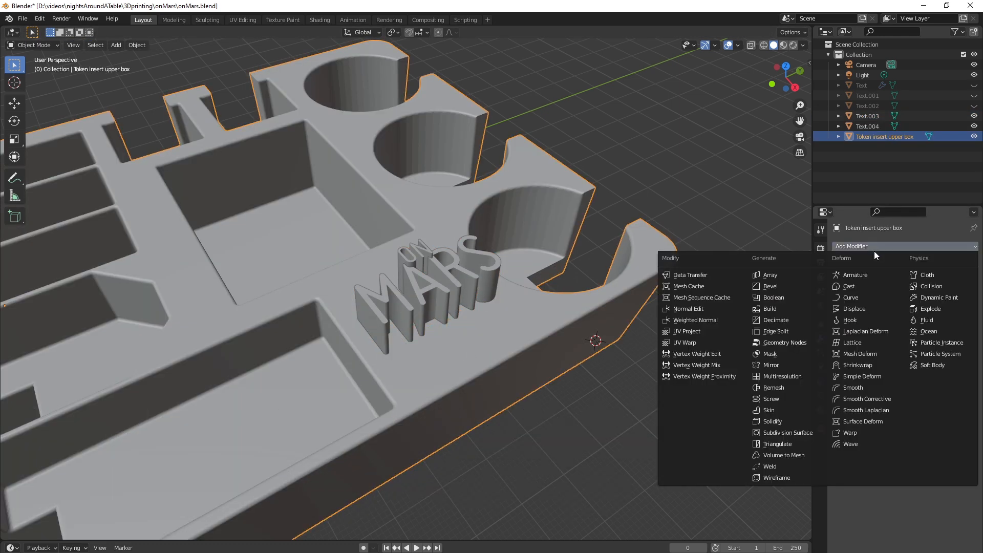
pyautogui.click(769, 299)
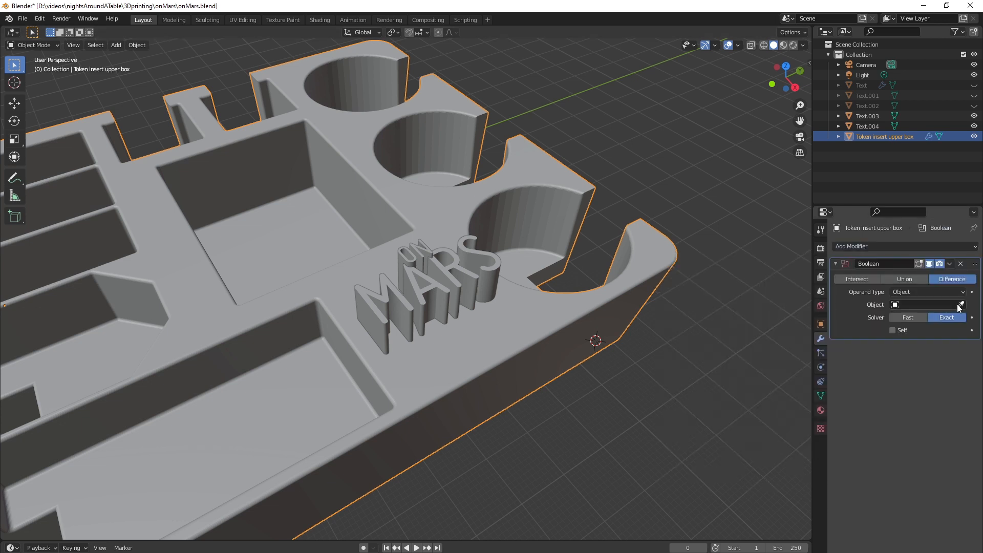
pyautogui.click(405, 258)
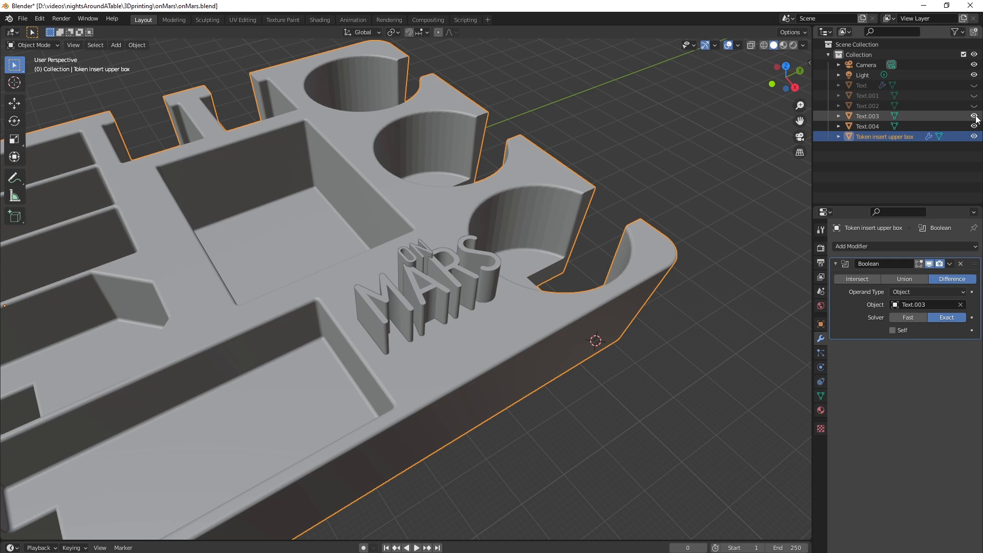
pyautogui.moveTo(515, 317); pyautogui.dragTo(535, 316, button='middle')
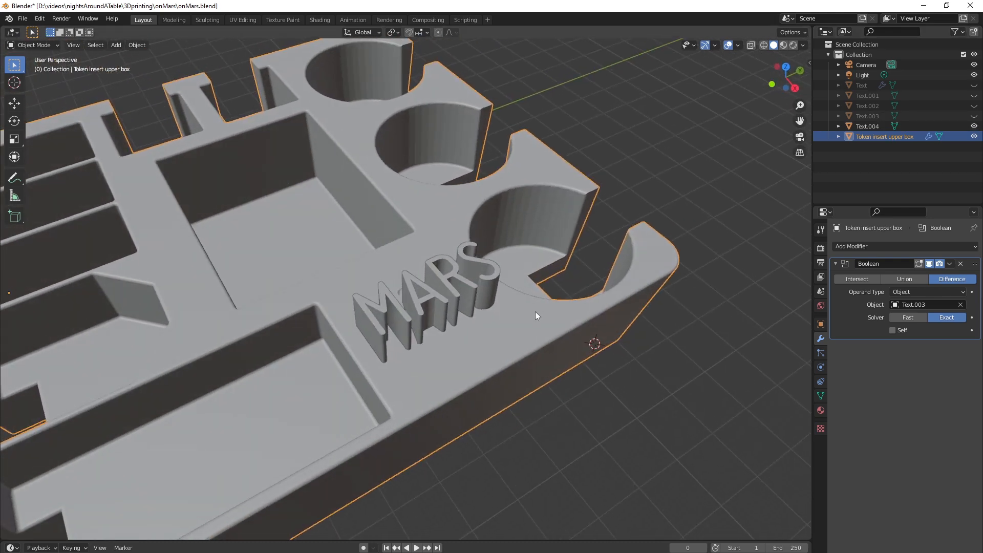
# Add a second Difference Boolean modifier to the token holder with the MARS mesh Text.004 as its object
pyautogui.click(895, 247)
pyautogui.click(768, 297)
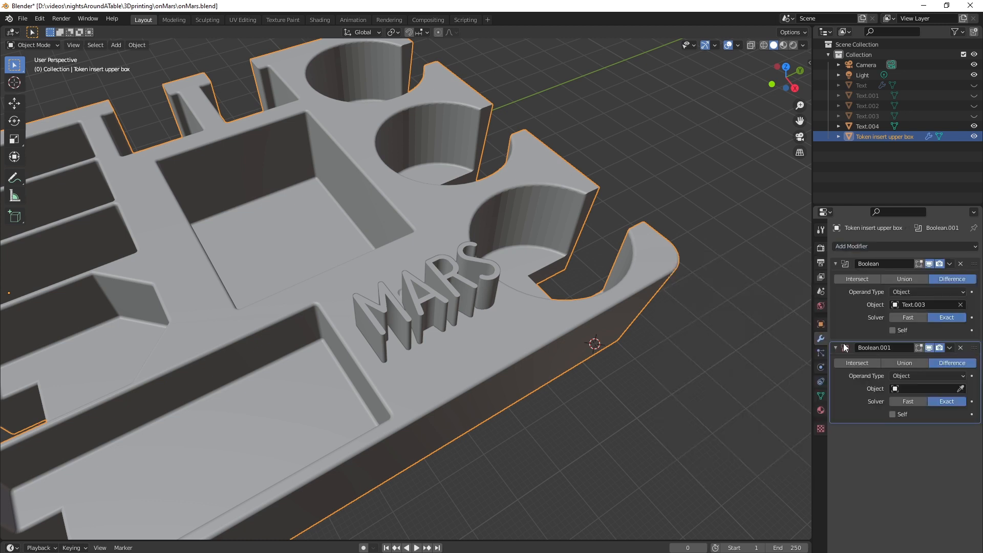
pyautogui.click(960, 389)
pyautogui.click(443, 314)
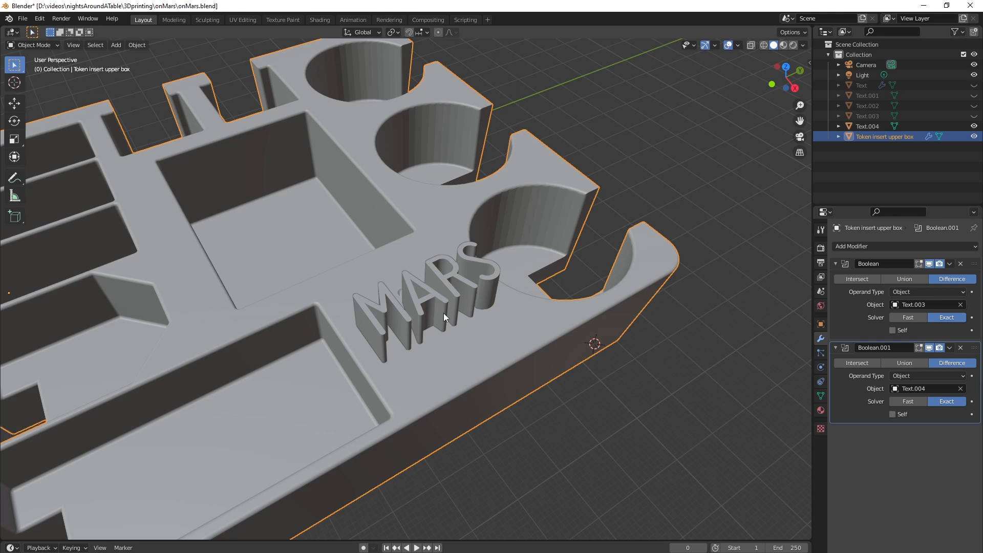
# Hide the MARS mesh and examine the engraved ON MARS lettering in the holder's top surface
pyautogui.click(973, 126)
pyautogui.moveTo(594, 300); pyautogui.dragTo(477, 349, button='middle')
pyautogui.scroll(-5, 396, 343)
pyautogui.scroll(3, 474, 368)
pyautogui.scroll(3, 477, 349)
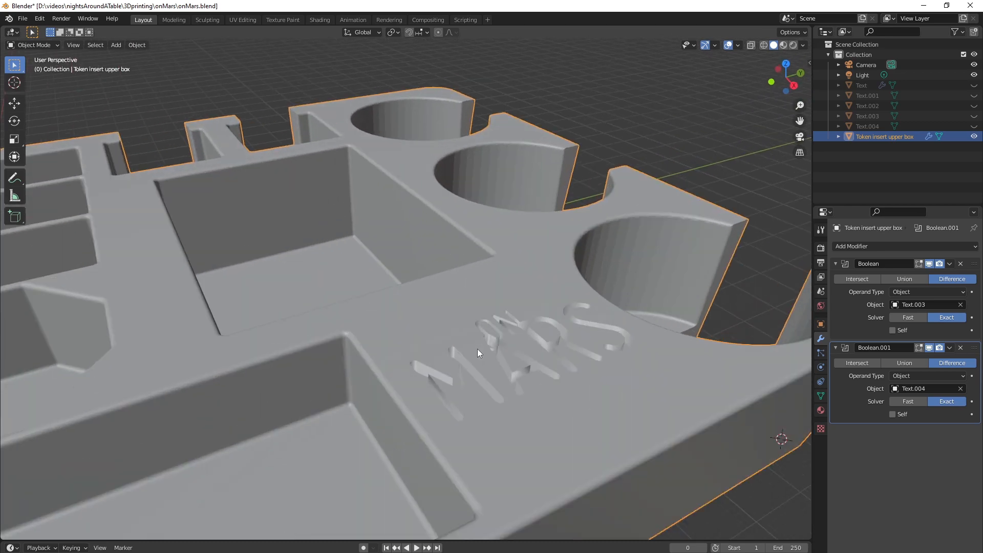
pyautogui.scroll(-3, 477, 349)
pyautogui.moveTo(438, 296); pyautogui.dragTo(426, 281, button='middle')
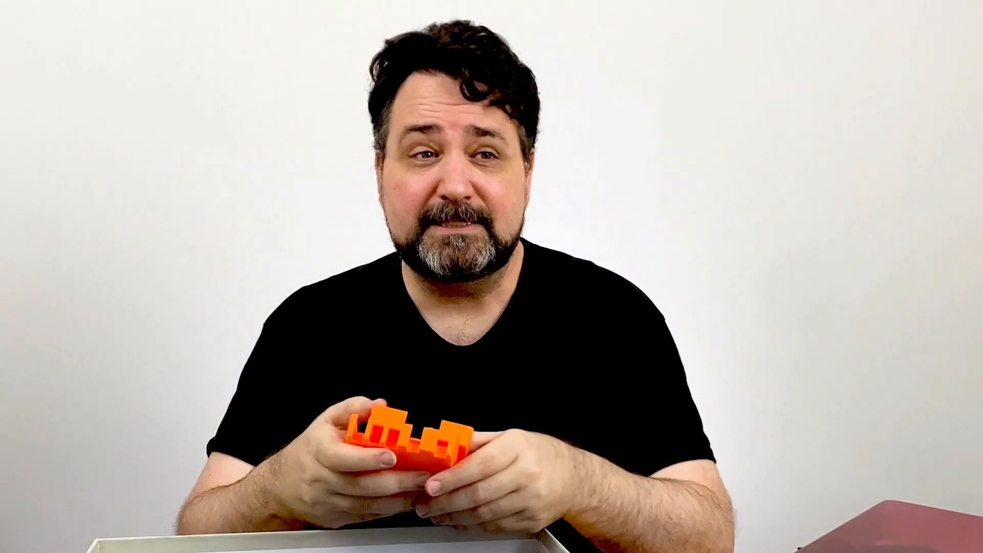